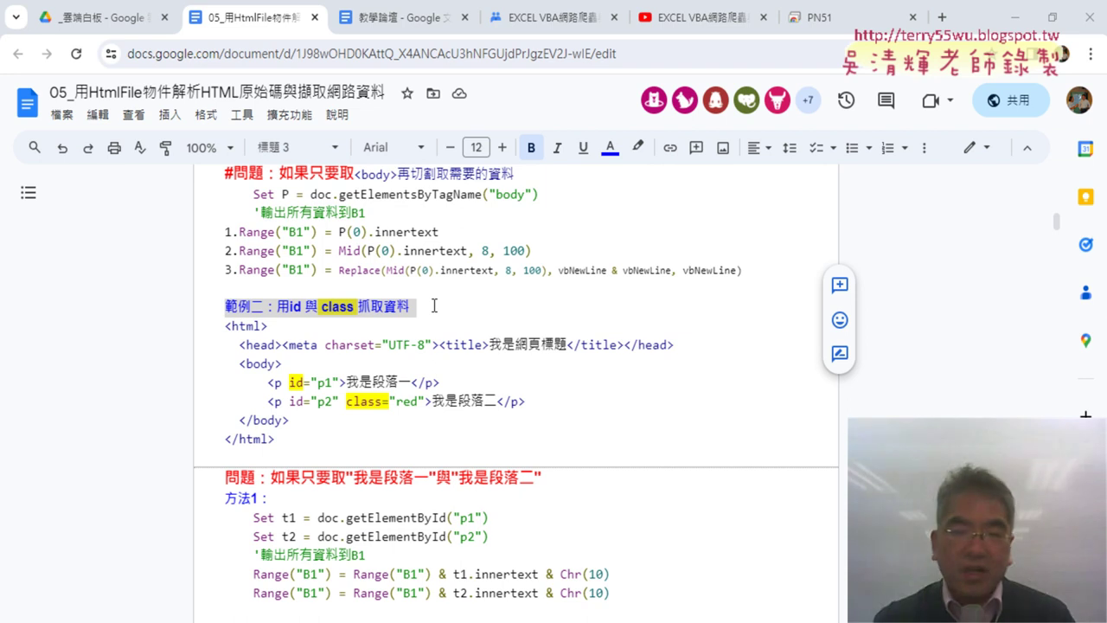
# Step: Highlight the words 'class' and 'id' in the 範例二 example heading of the notes
pyautogui.click(397, 317)
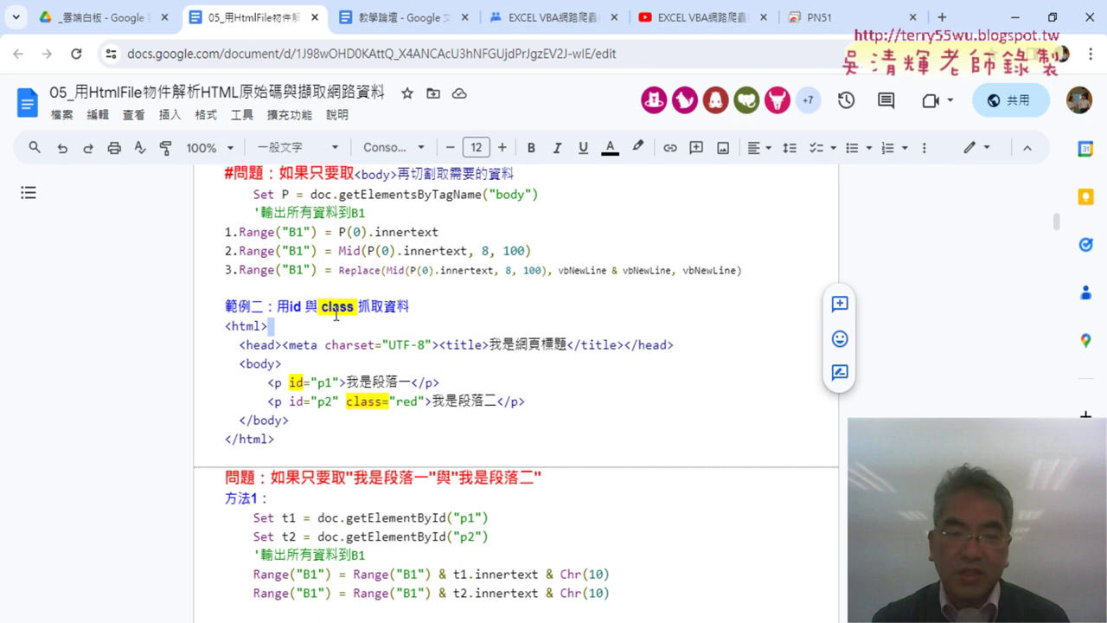
pyautogui.moveTo(322, 307); pyautogui.dragTo(354, 310)
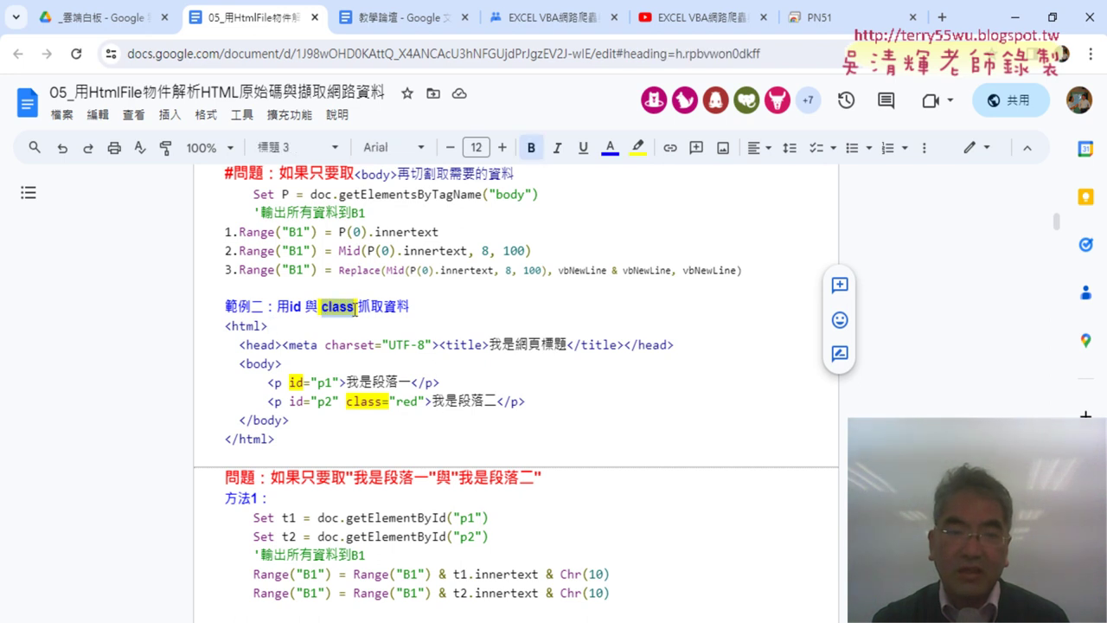
pyautogui.moveTo(288, 302); pyautogui.dragTo(302, 305)
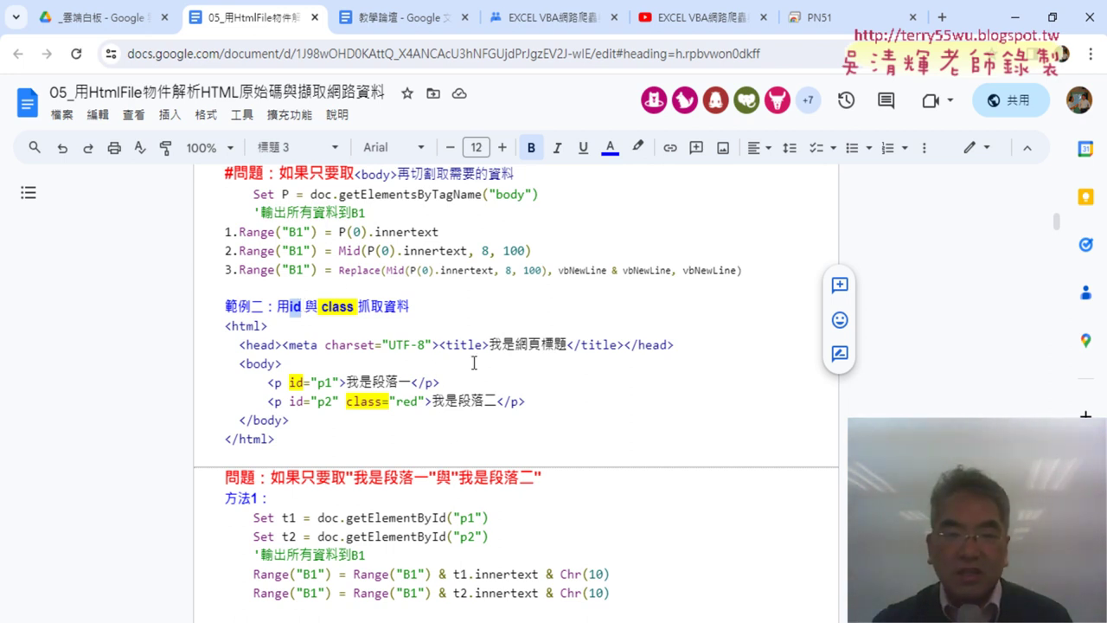
# Step: Mark 我是段落二 in the question section, then minimize Chrome to show the Excel sheet
pyautogui.scroll(-1, 496, 432)
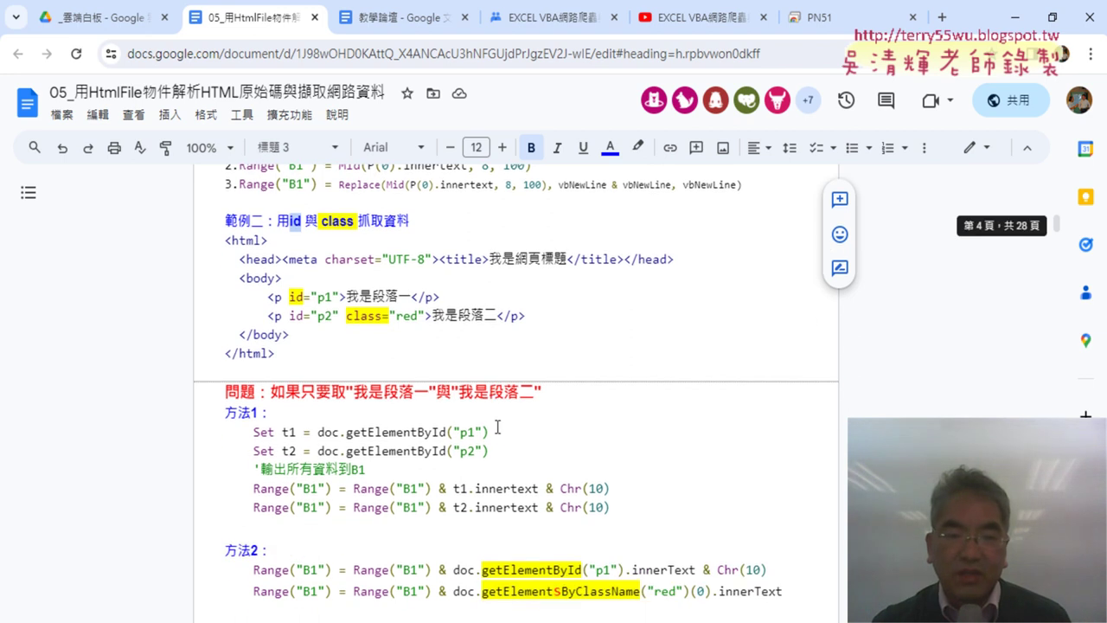
pyautogui.moveTo(460, 392); pyautogui.dragTo(531, 392)
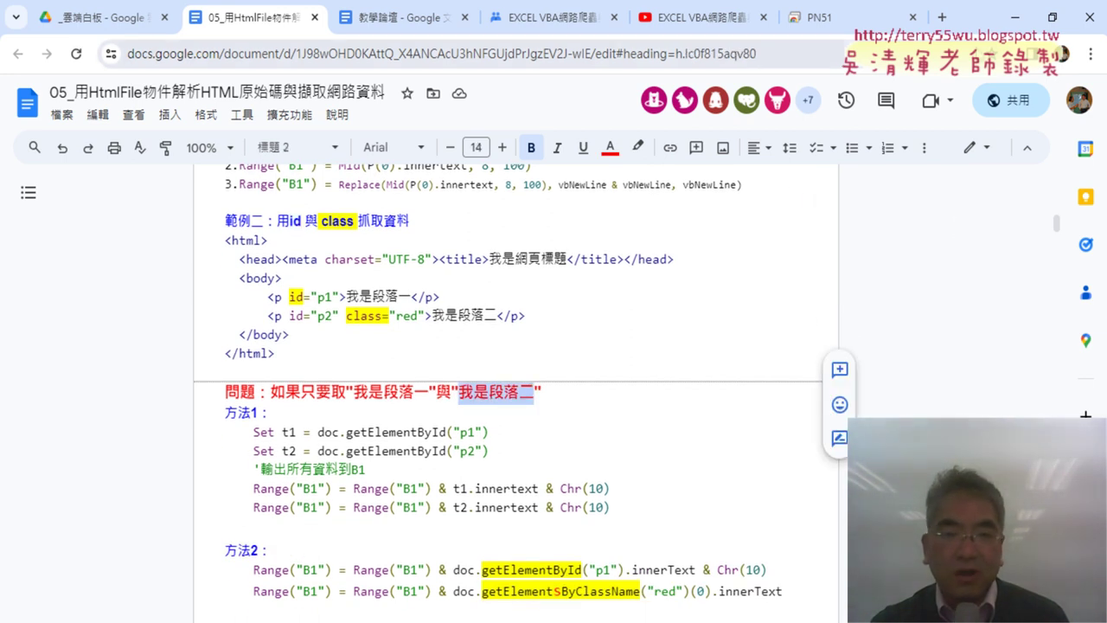
pyautogui.click(1052, 17)
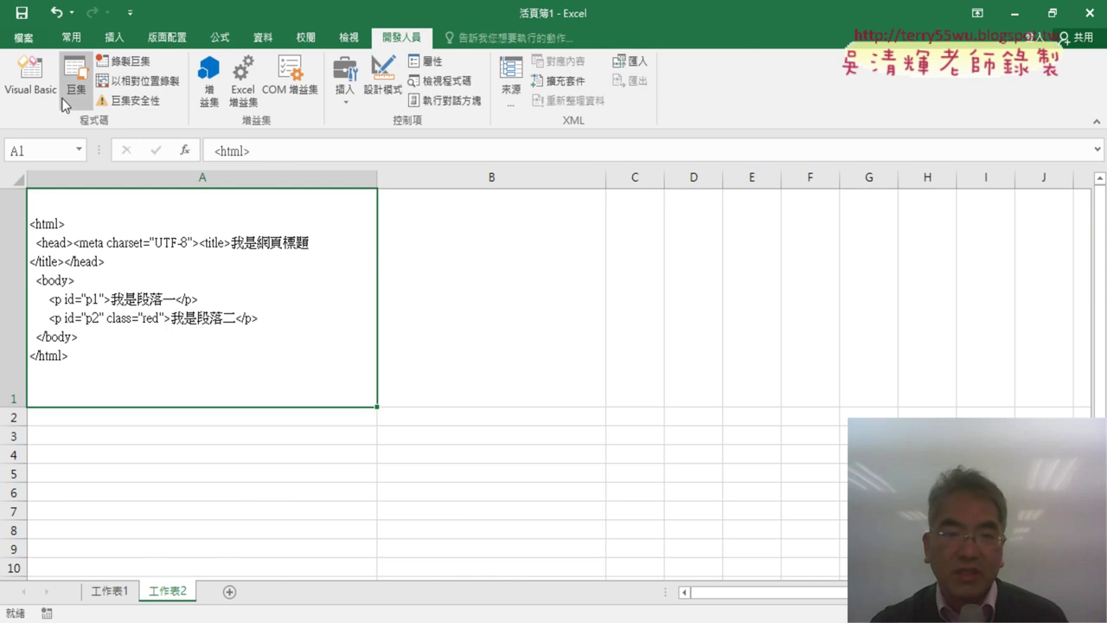
# Step: Copy the XMLHTTP下載 macro and paste a duplicate below its End Sub
pyautogui.click(31, 76)
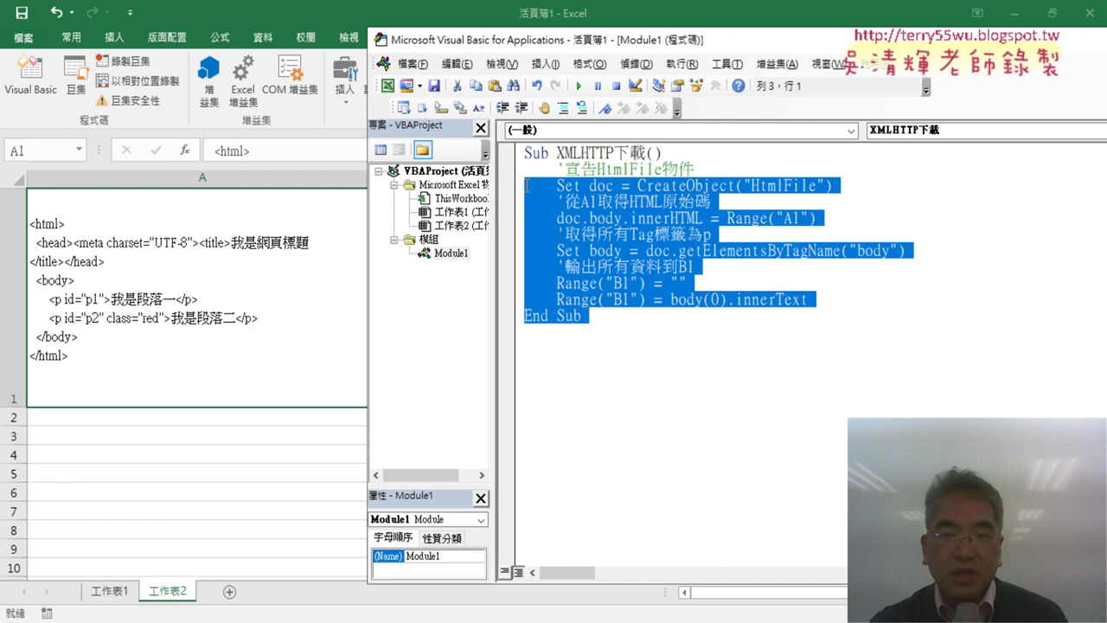
pyautogui.moveTo(589, 331); pyautogui.dragTo(516, 156)
pyautogui.rightClick(623, 204)
pyautogui.click(666, 238)
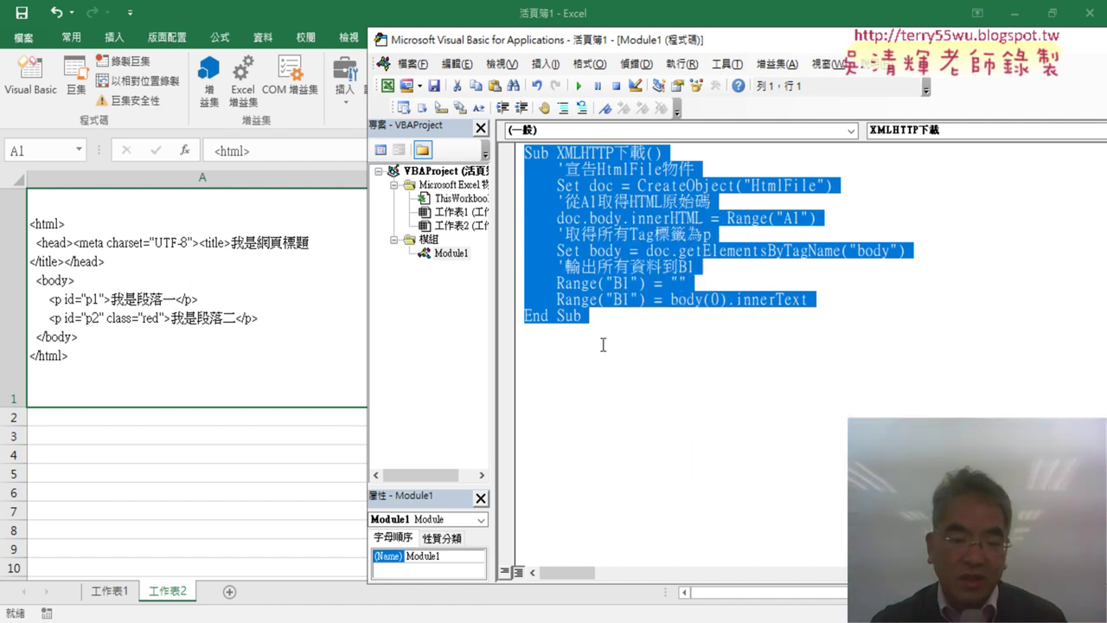
pyautogui.click(596, 339)
pyautogui.hotkey('ctrl', 'v')
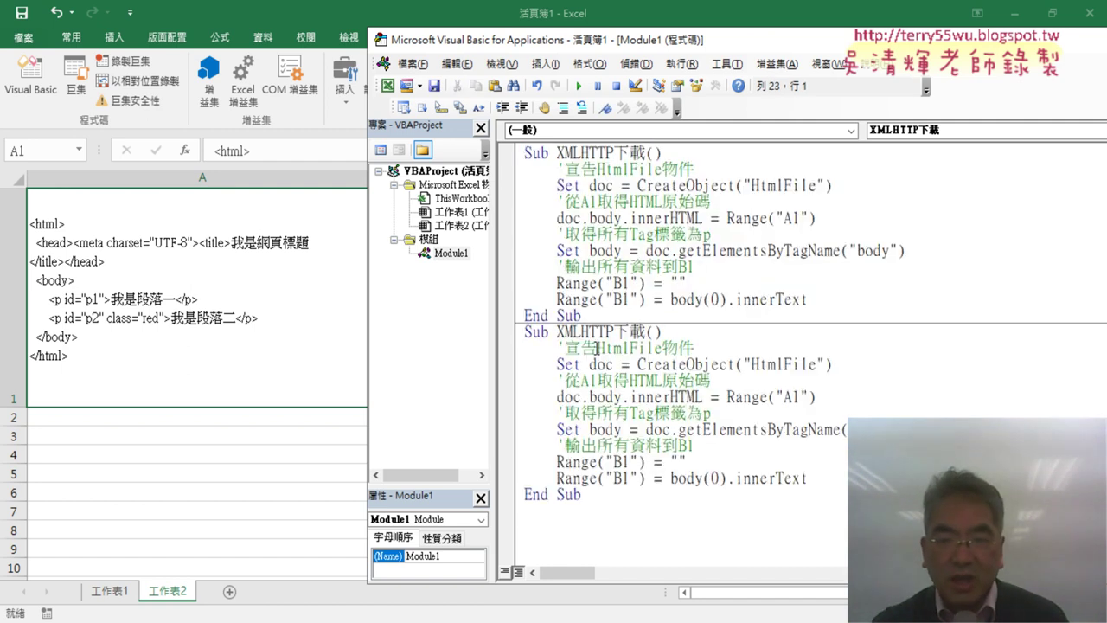
# Step: Rename the duplicate to XMLHTTP下載2, dismissing the ambiguous-name compile error
pyautogui.click(648, 332)
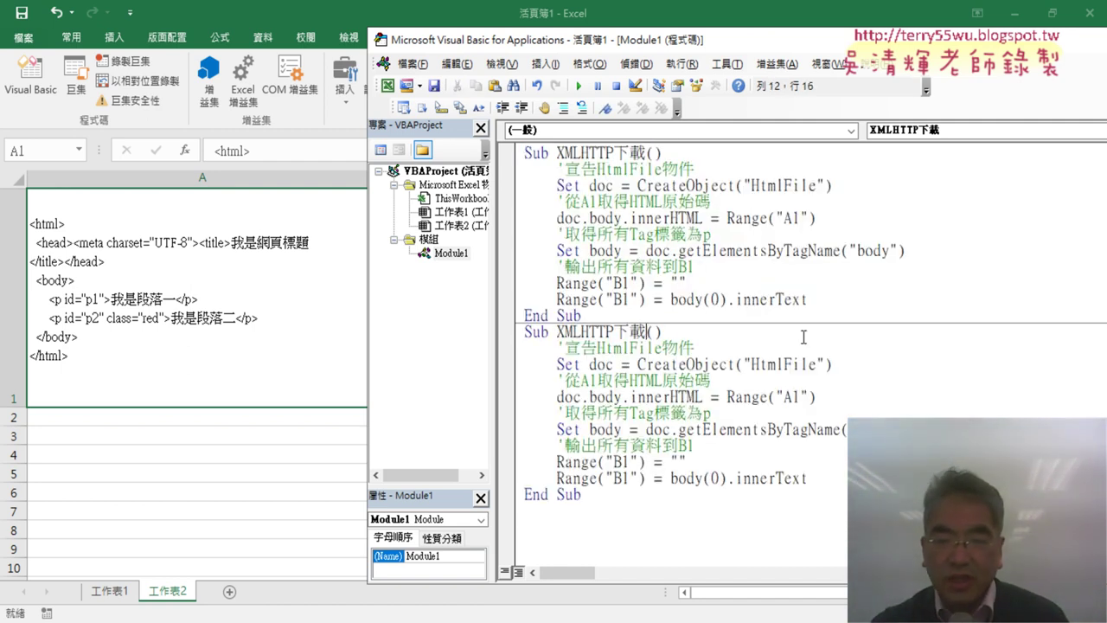
pyautogui.write('2')
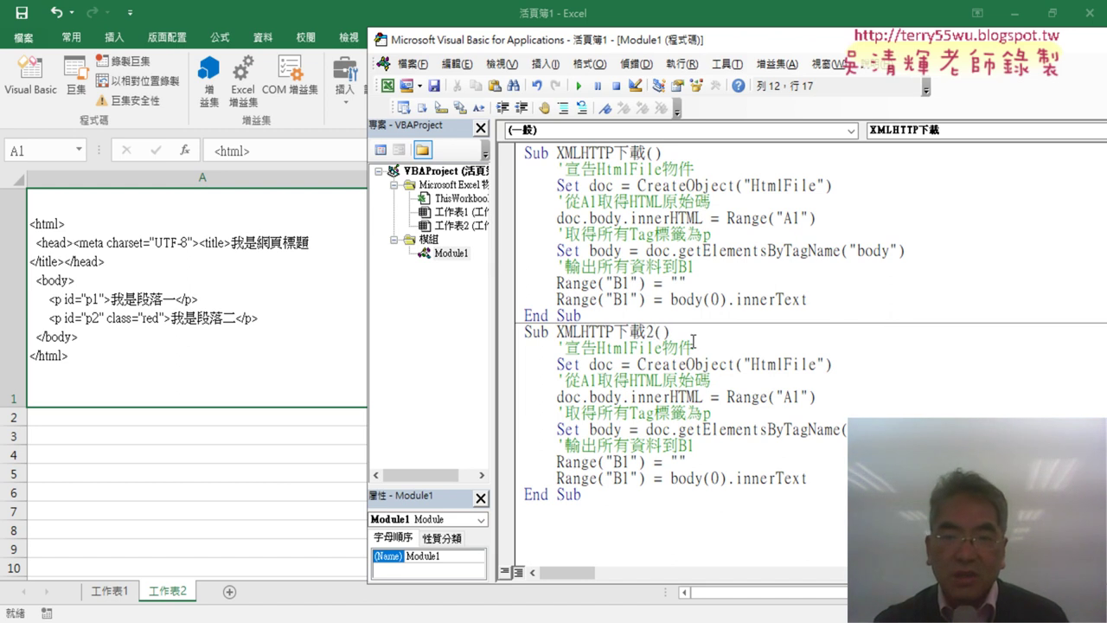
pyautogui.click(558, 152)
pyautogui.moveTo(558, 152); pyautogui.dragTo(644, 152)
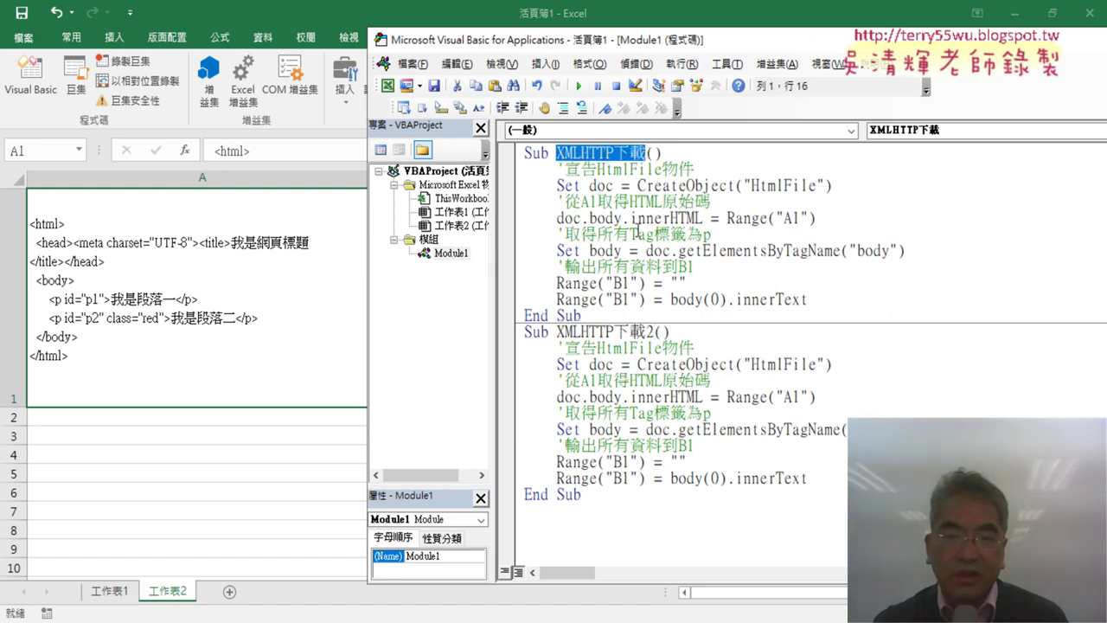
pyautogui.click(638, 351)
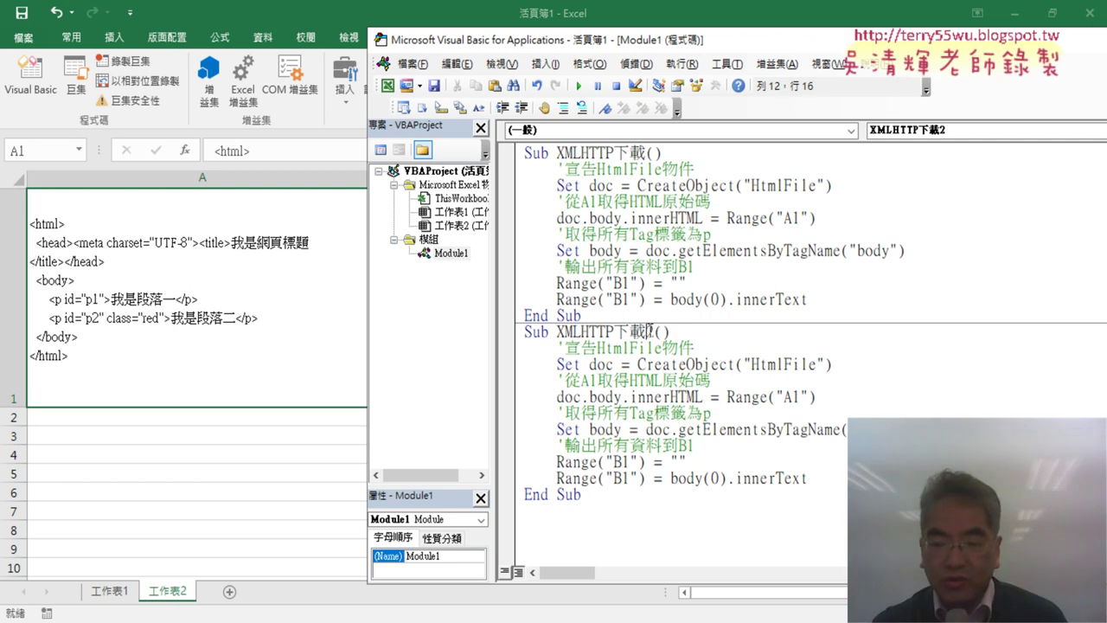
pyautogui.click(658, 331)
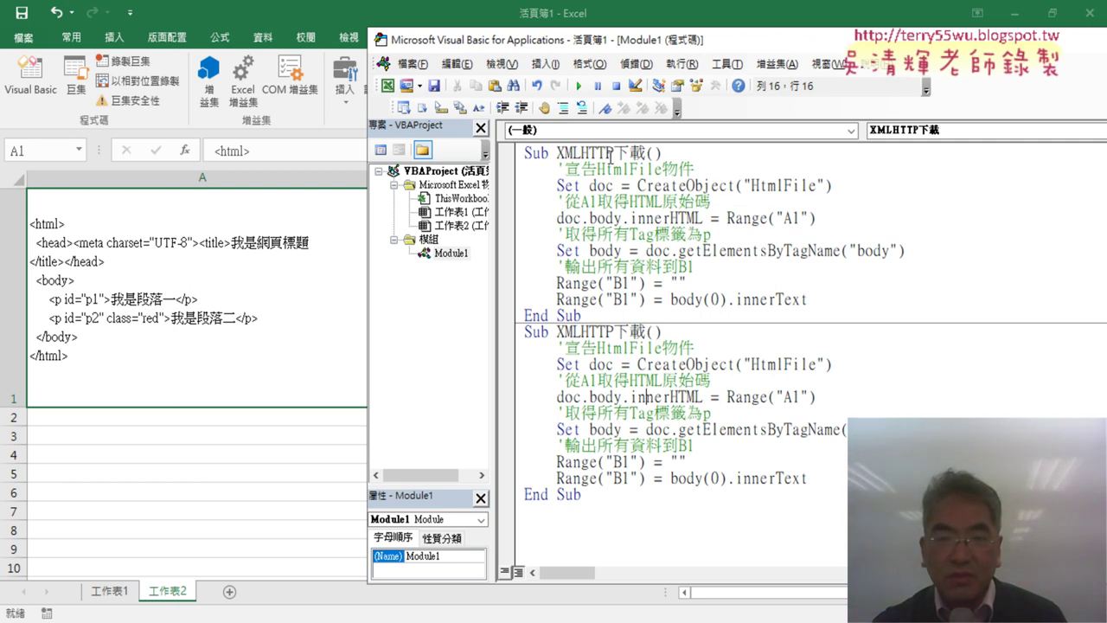
pyautogui.click(649, 396)
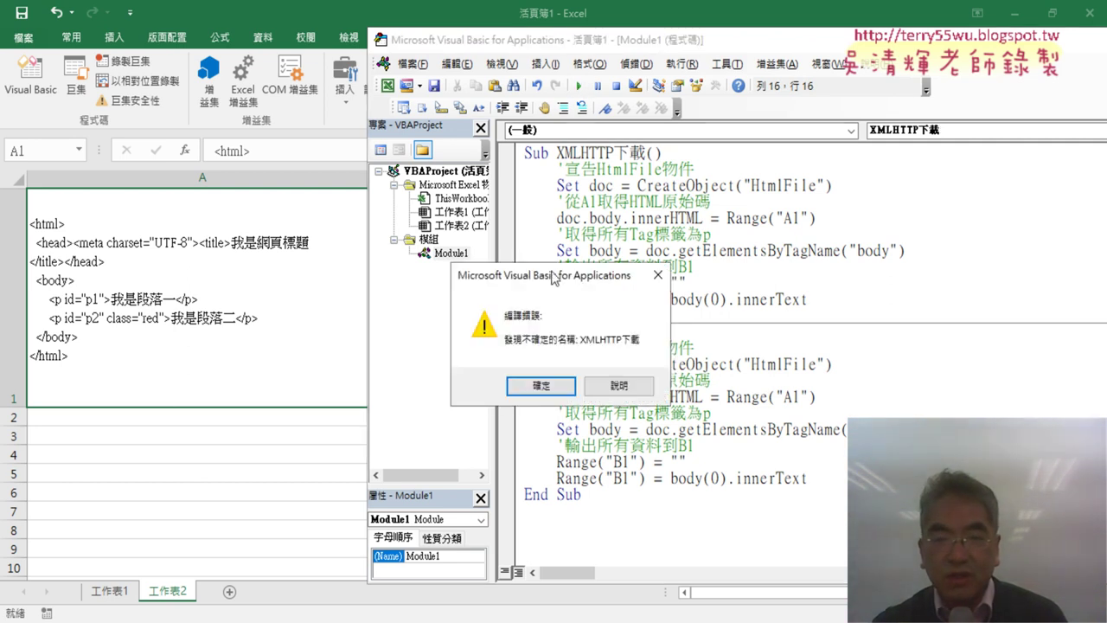
pyautogui.moveTo(556, 277); pyautogui.dragTo(602, 363)
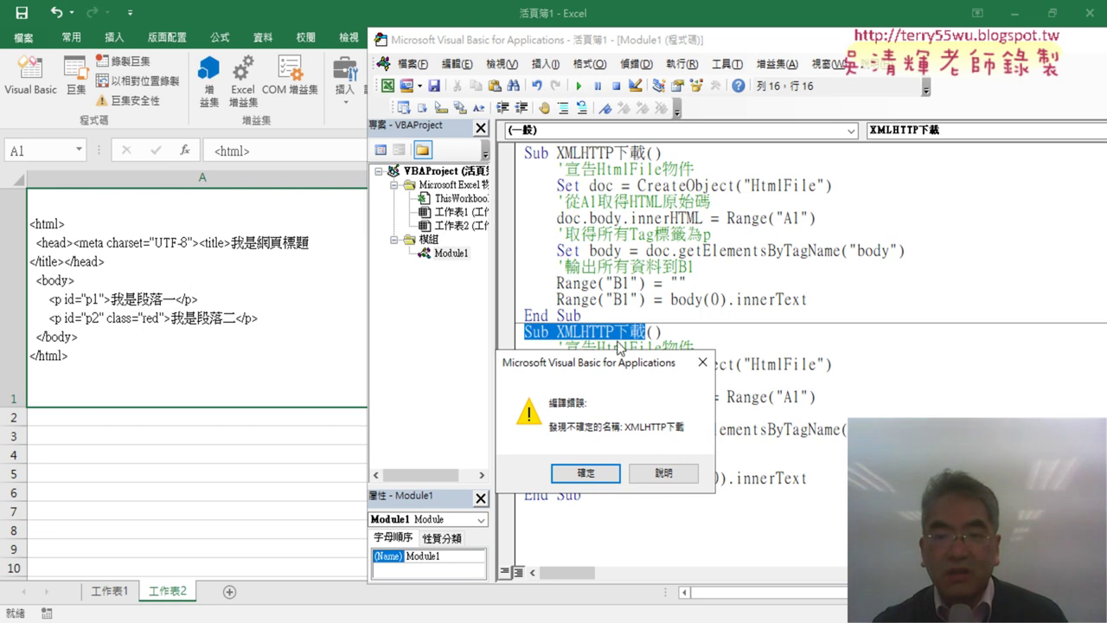
pyautogui.click(702, 362)
pyautogui.press('Right')
pyautogui.write('2')
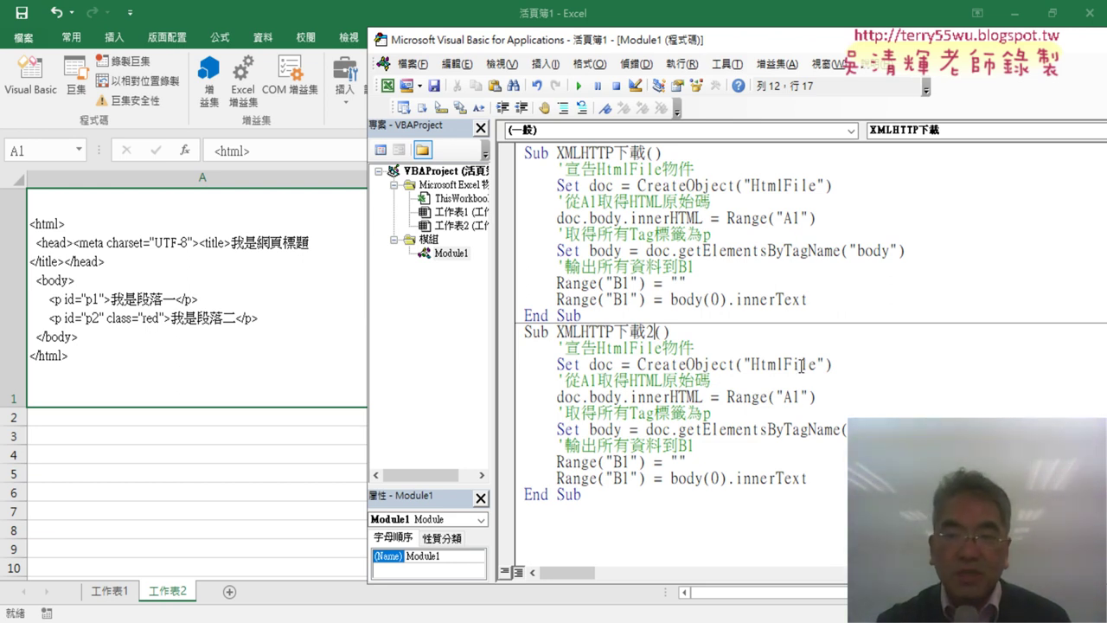
# Step: Make the copy collect the getElementsByTagName("p") results into a variable named p
pyautogui.doubleClick(601, 364)
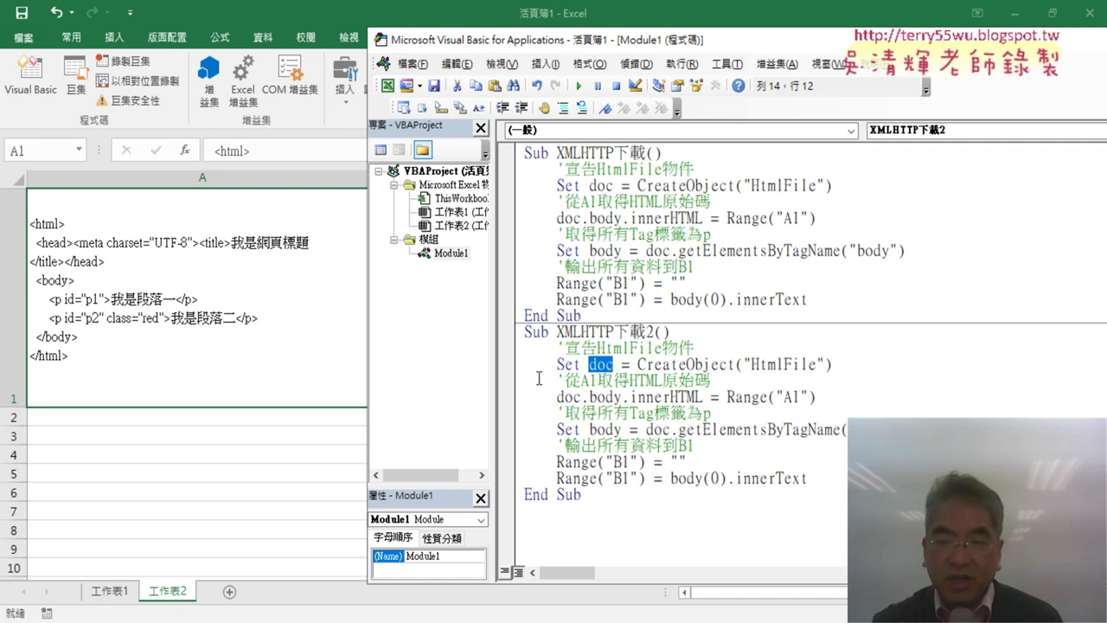
pyautogui.click(888, 429)
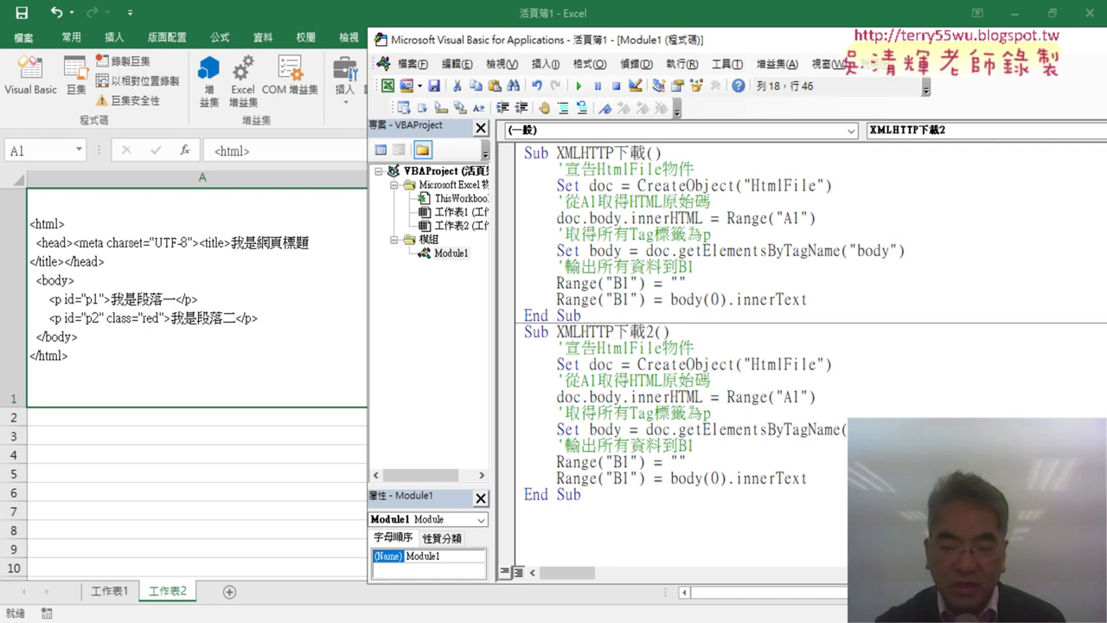
pyautogui.click(864, 429)
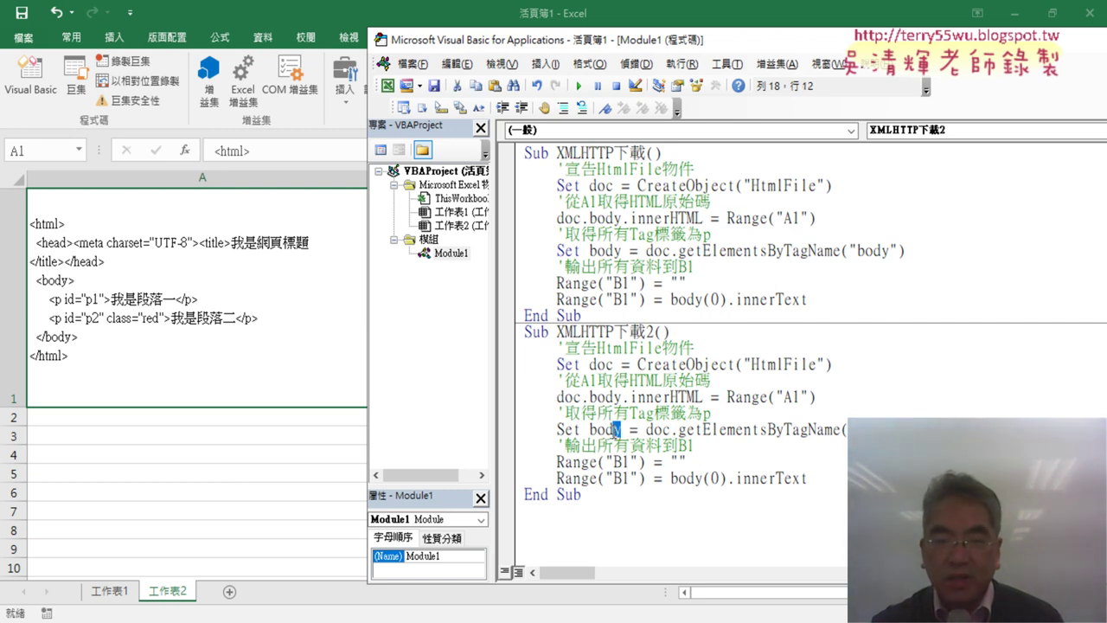
pyautogui.moveTo(621, 430); pyautogui.dragTo(589, 430)
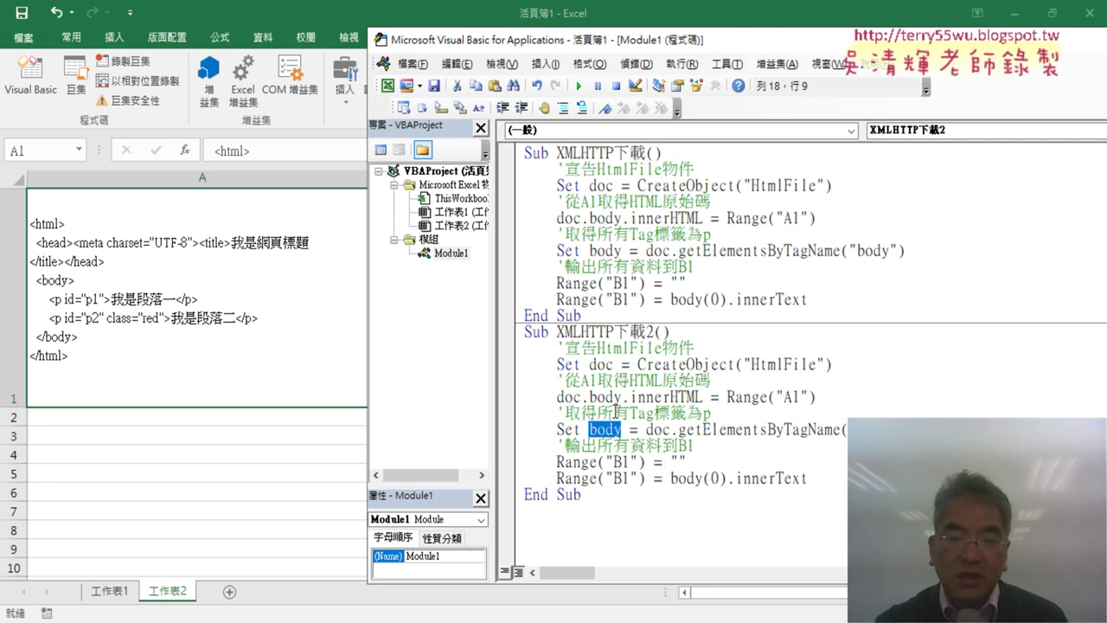
pyautogui.write('p')
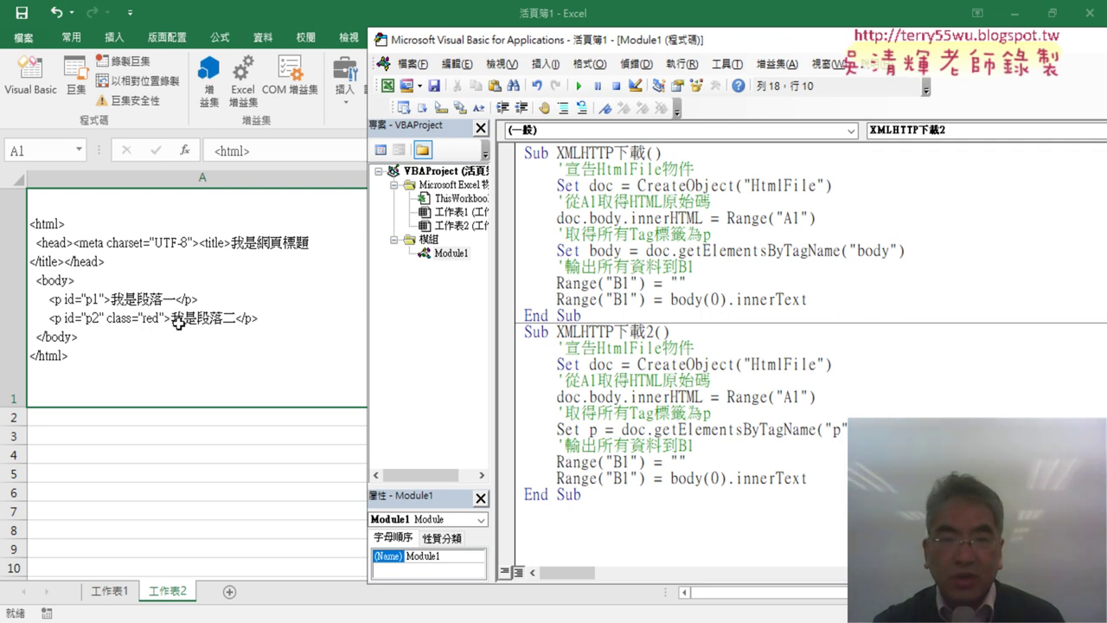
pyautogui.moveTo(569, 47); pyautogui.dragTo(710, 51)
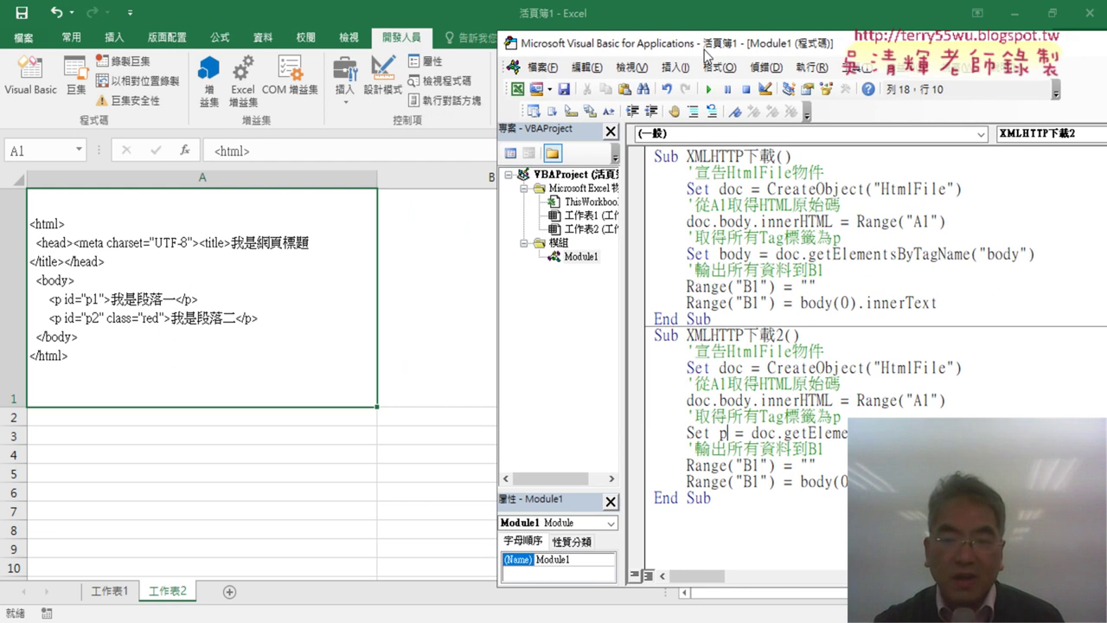
# Step: Change the B1 output line to write p(1).innerText
pyautogui.doubleClick(825, 481)
pyautogui.write('p')
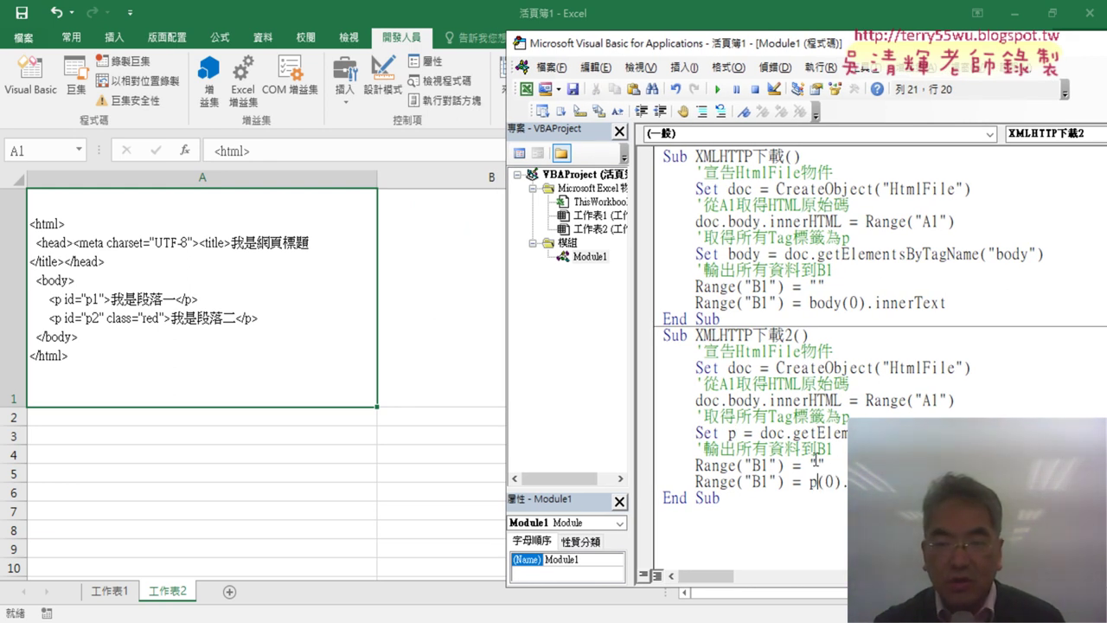
pyautogui.moveTo(828, 464); pyautogui.dragTo(702, 466)
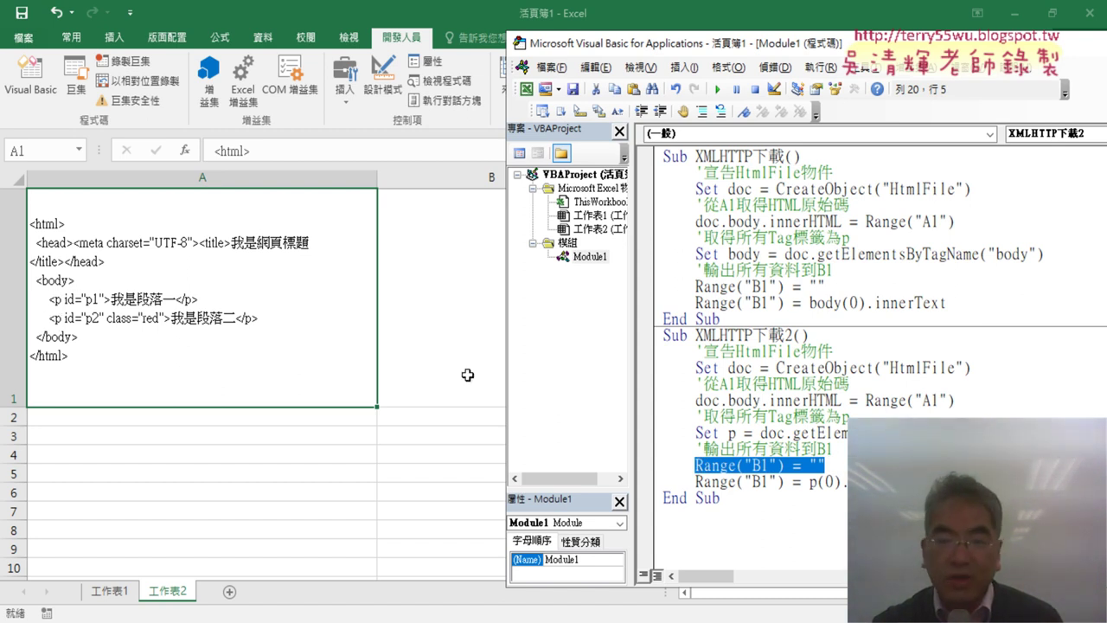
pyautogui.doubleClick(829, 482)
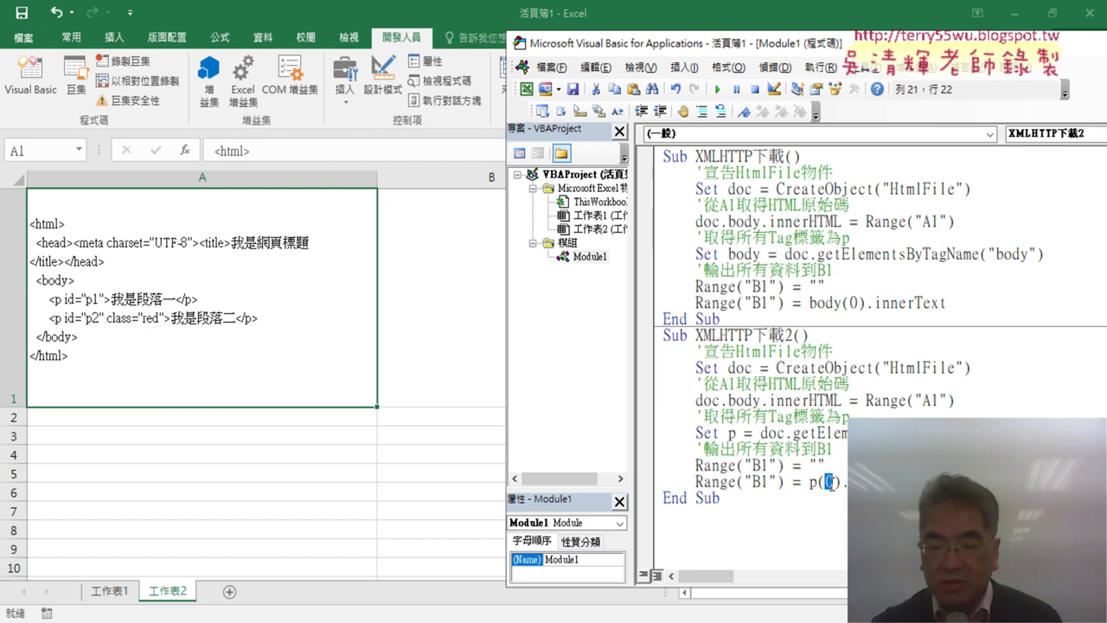
pyautogui.write('1')
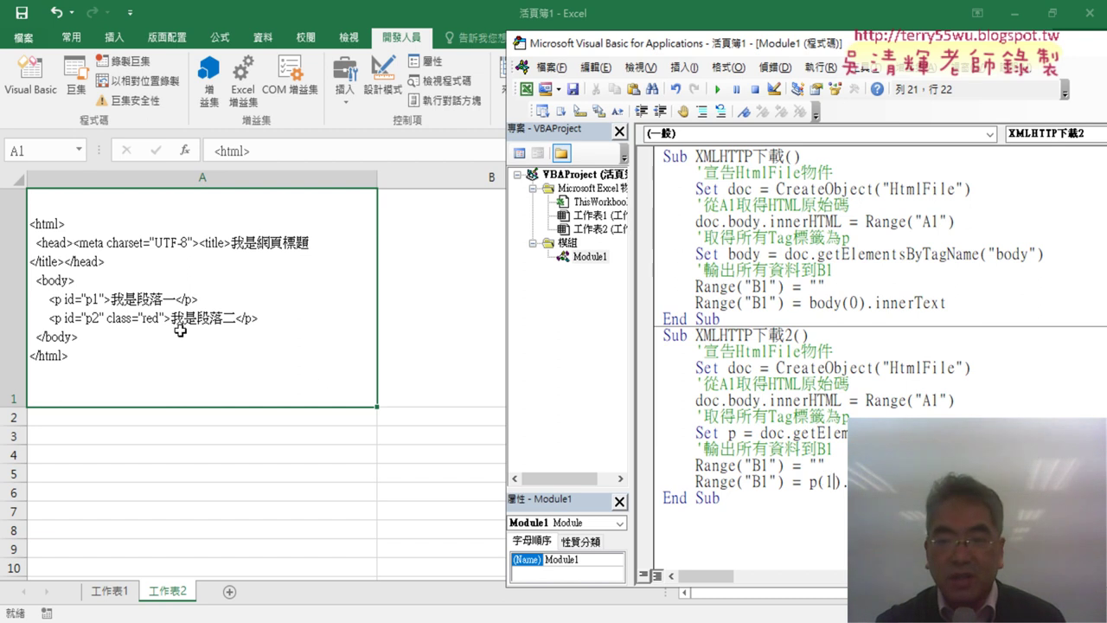
pyautogui.click(812, 452)
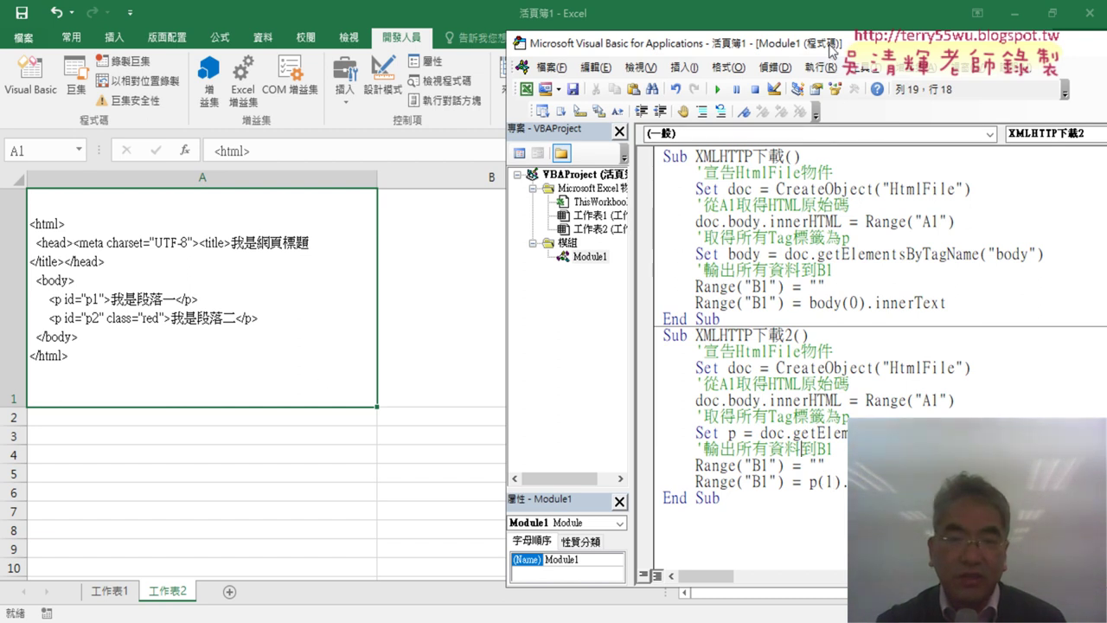
pyautogui.moveTo(829, 45); pyautogui.dragTo(889, 39)
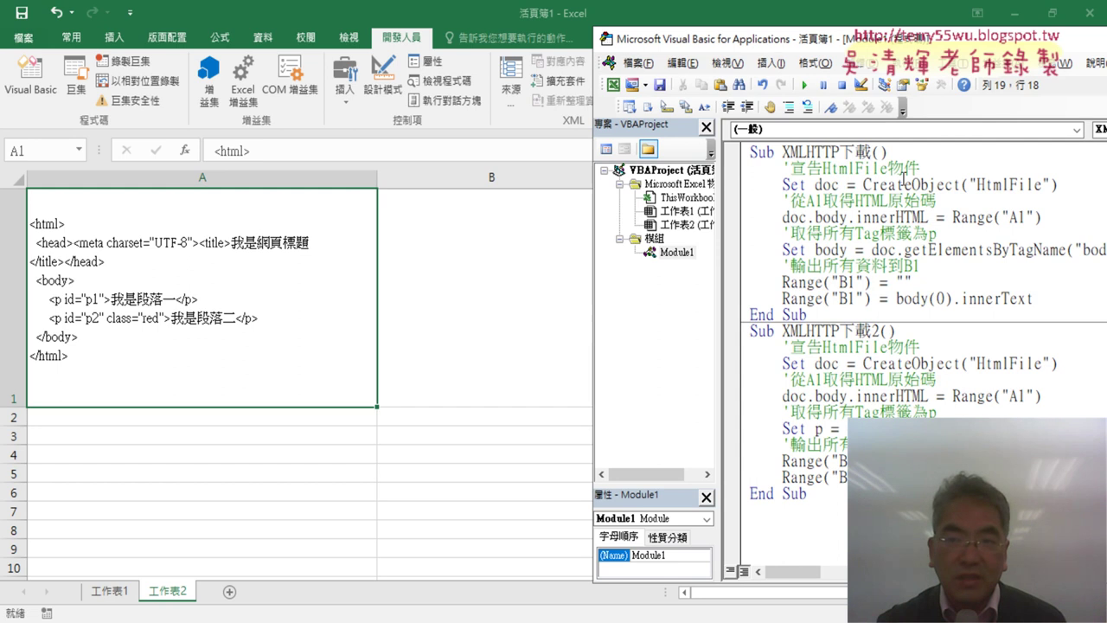
# Step: Run XMLHTTP下載2 and confirm B1 shows 我是段落二 from p(1).innerText
pyautogui.click(804, 85)
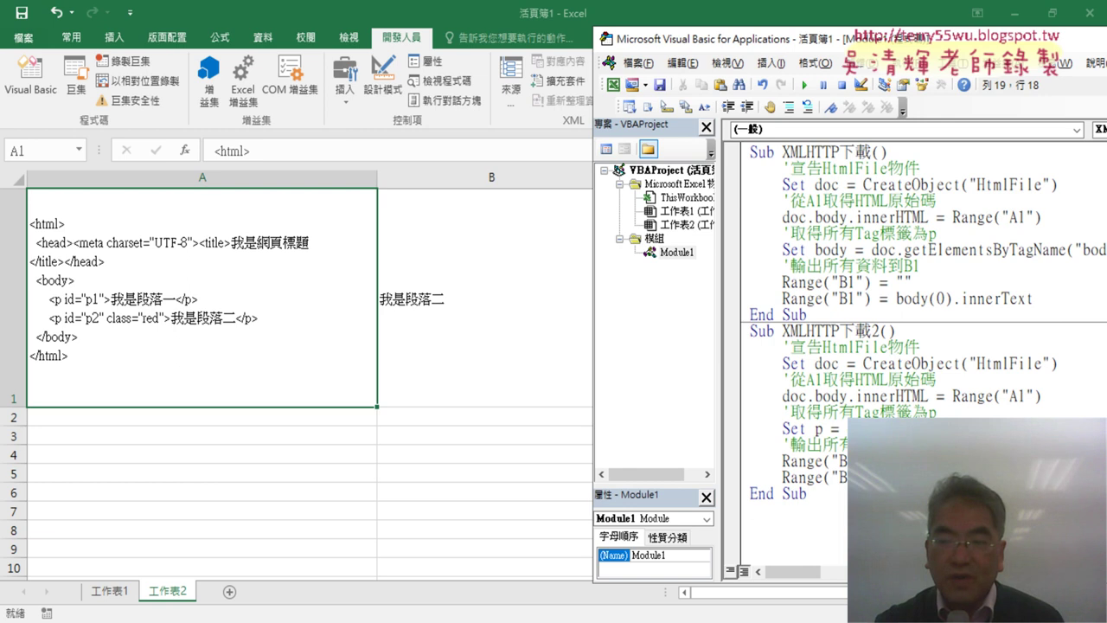
pyautogui.hotkey('shift', 'Down')
pyautogui.hotkey('shift', 'Down')
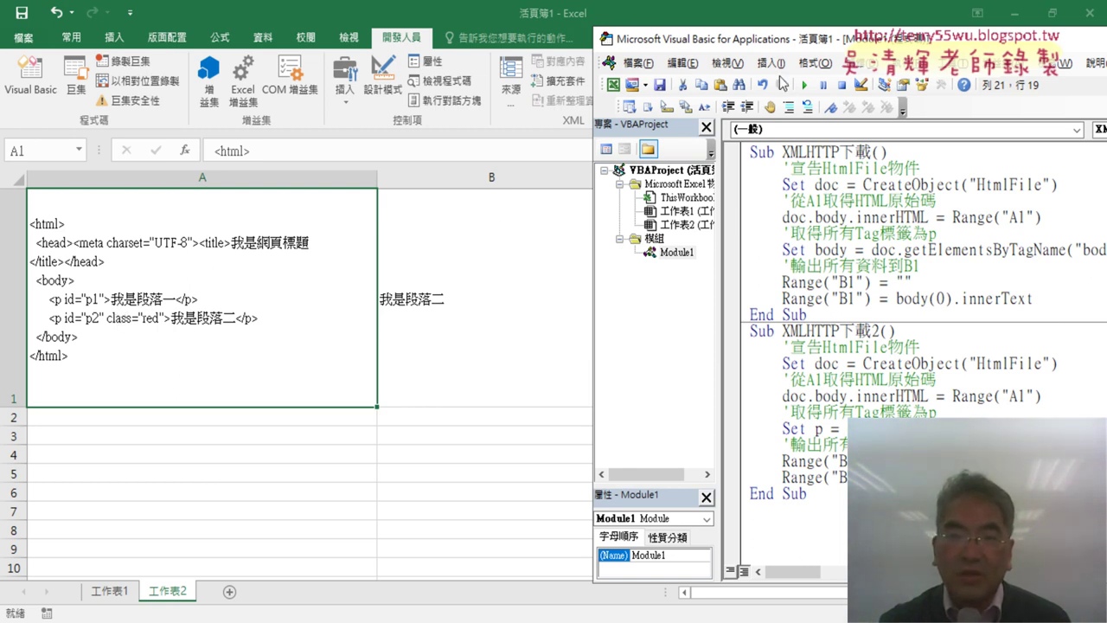
# Step: Change getElementsByTagName to getElementsByClassName in the Set p line
pyautogui.moveTo(789, 51); pyautogui.dragTo(535, 35)
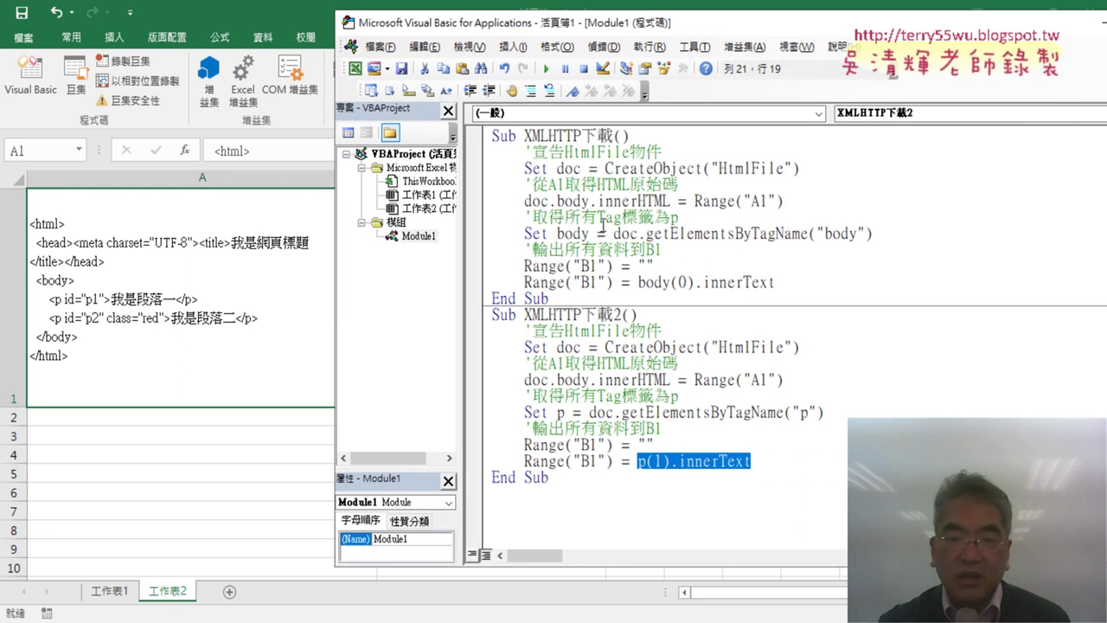
pyautogui.moveTo(622, 413); pyautogui.dragTo(753, 413)
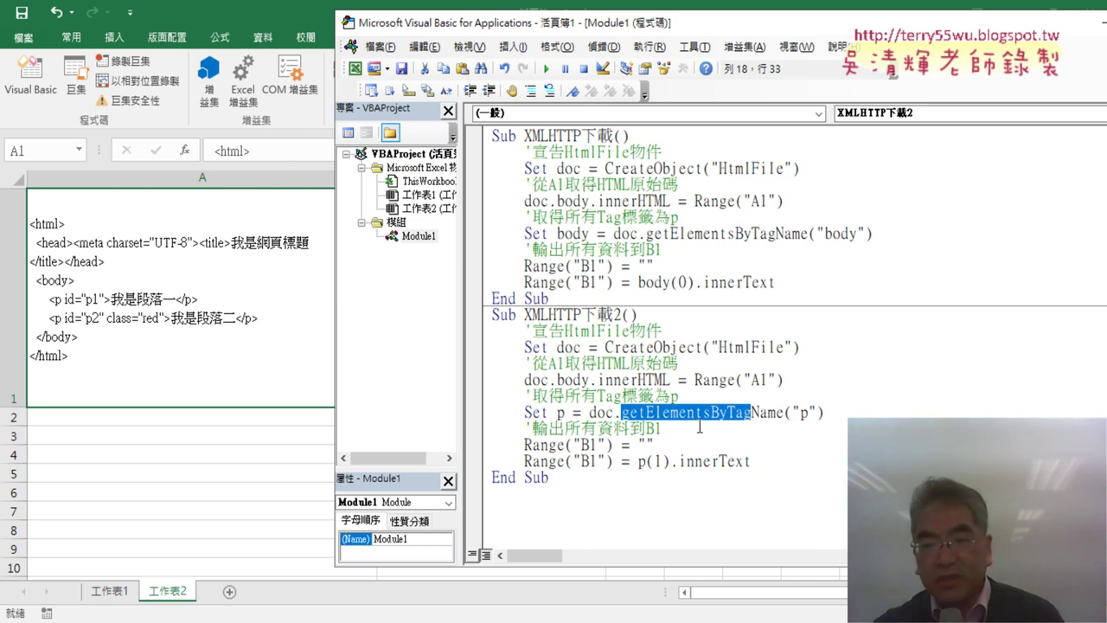
pyautogui.click(734, 412)
pyautogui.moveTo(728, 412); pyautogui.dragTo(751, 413)
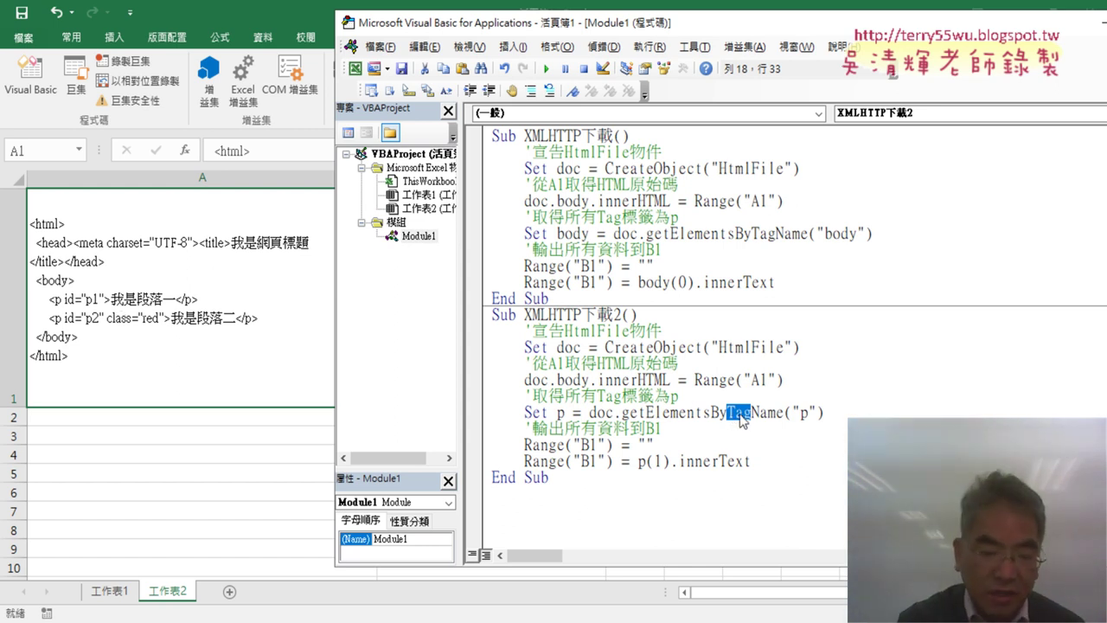
pyautogui.press('BackSpace')
pyautogui.write('Ca')
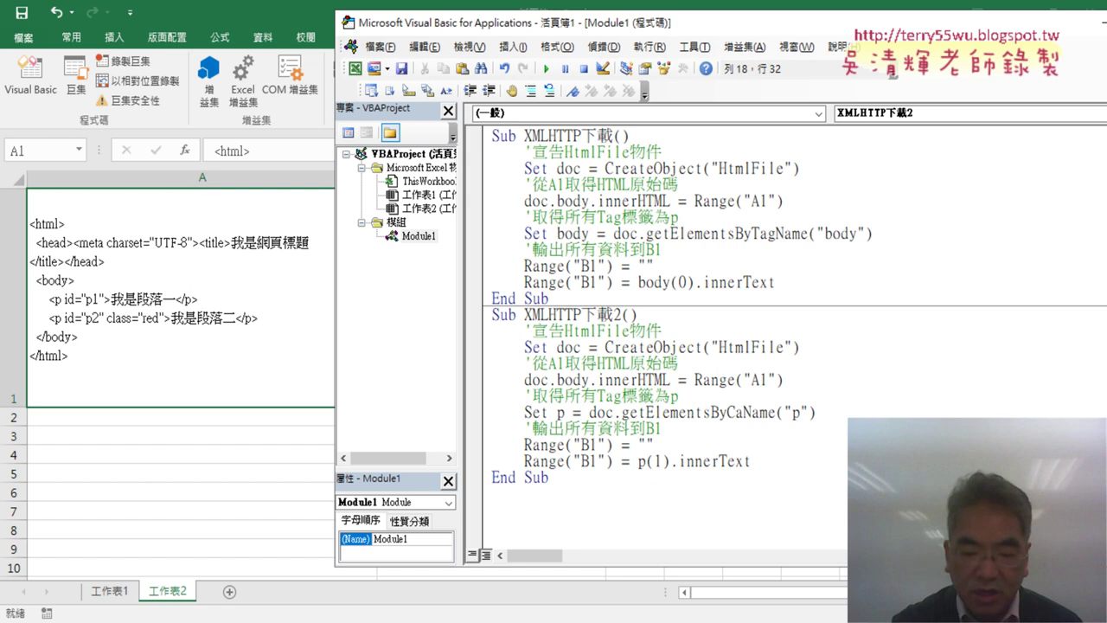
pyautogui.press('BackSpace')
pyautogui.write('ass')
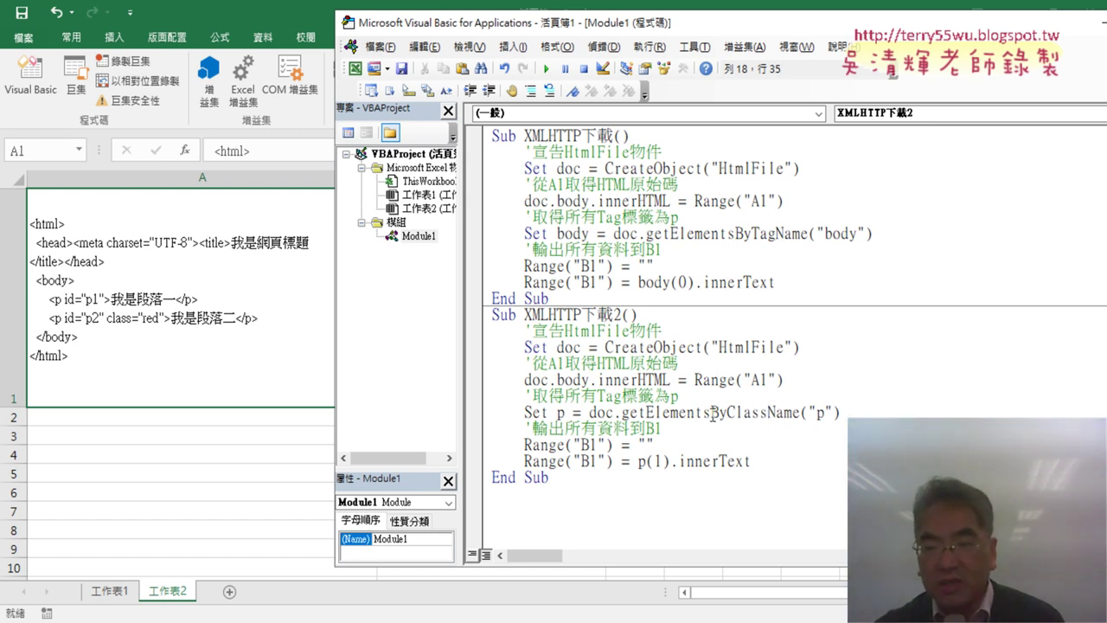
pyautogui.moveTo(711, 416); pyautogui.dragTo(703, 416)
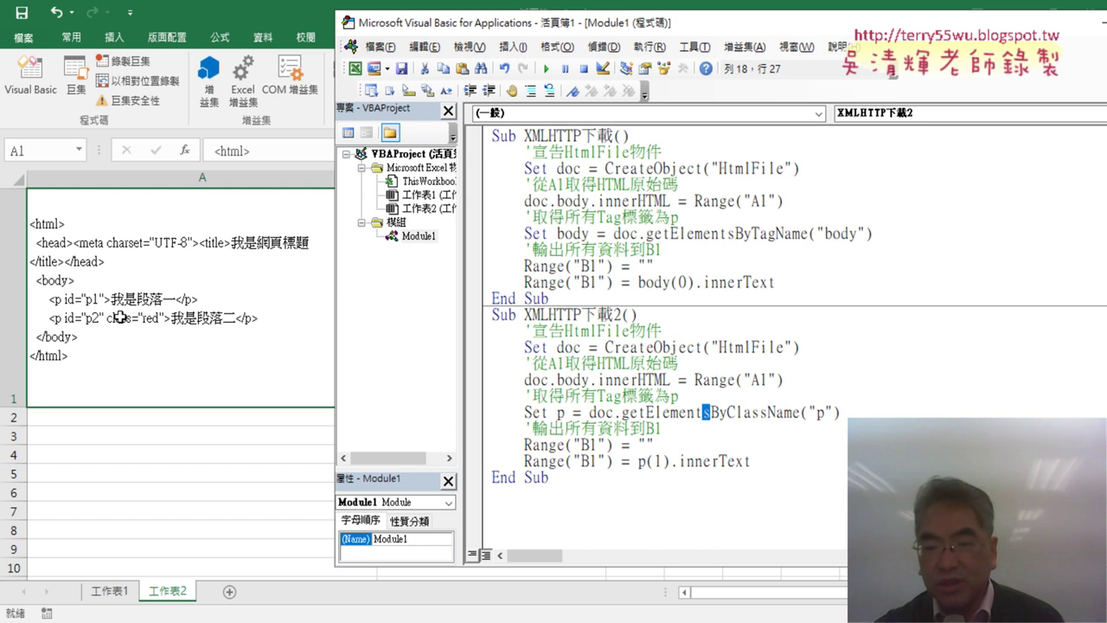
pyautogui.click(729, 413)
pyautogui.hotkey('shift', 'Right')
pyautogui.hotkey('shift', 'Right')
pyautogui.hotkey('shift', 'Right')
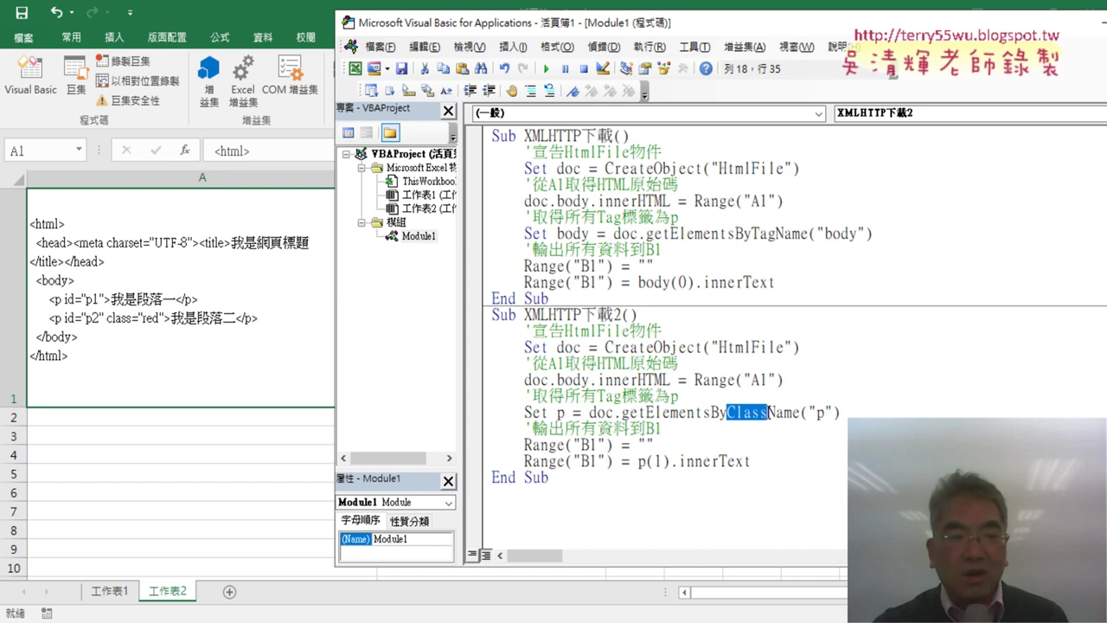
# Step: Check the class value red in cell A1's HTML without changing it
pyautogui.click(149, 320)
pyautogui.doubleClick(146, 317)
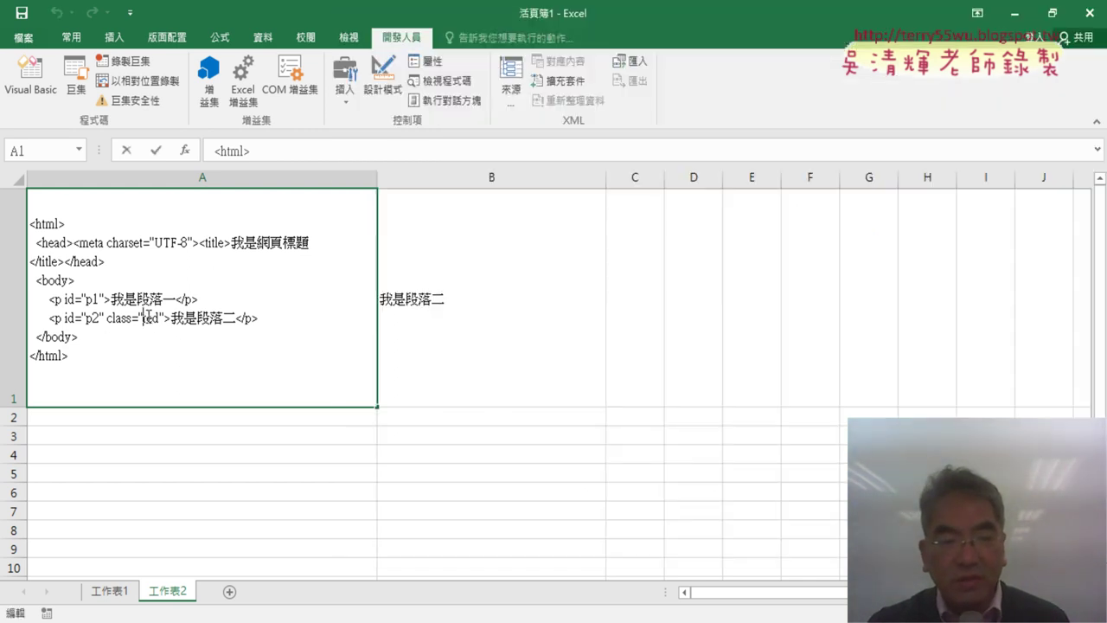
pyautogui.moveTo(143, 317); pyautogui.dragTo(161, 317)
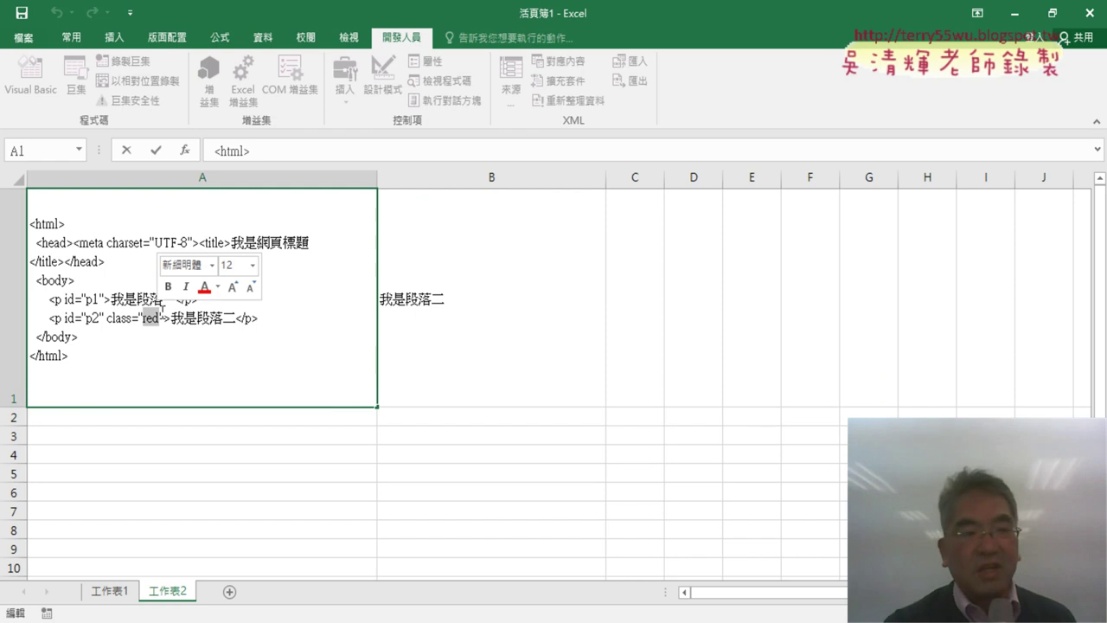
pyautogui.click(126, 149)
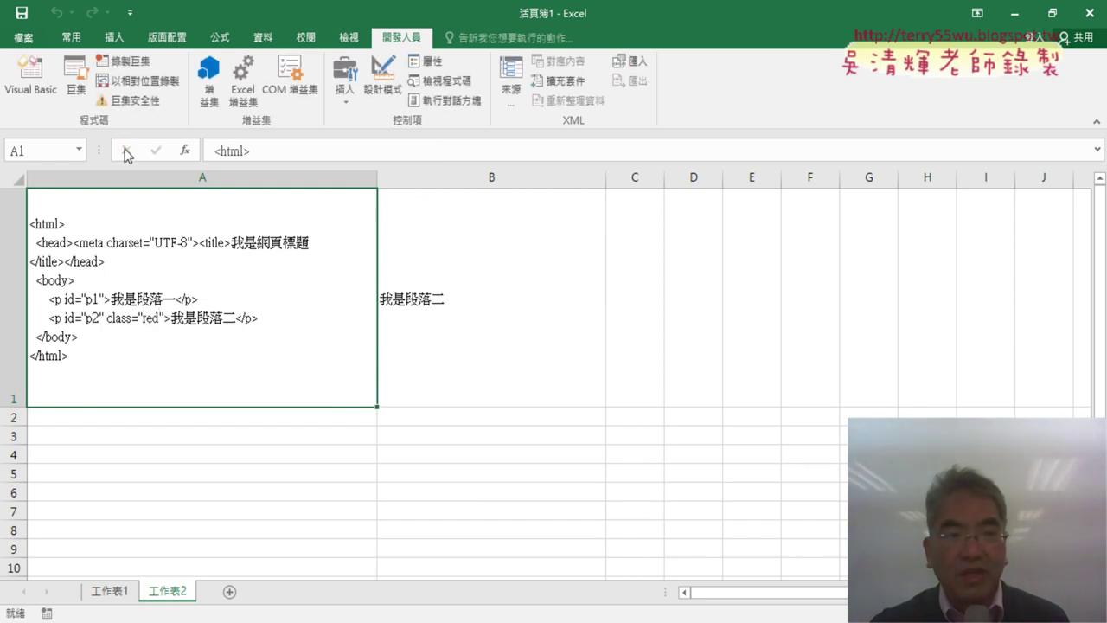
pyautogui.click(41, 92)
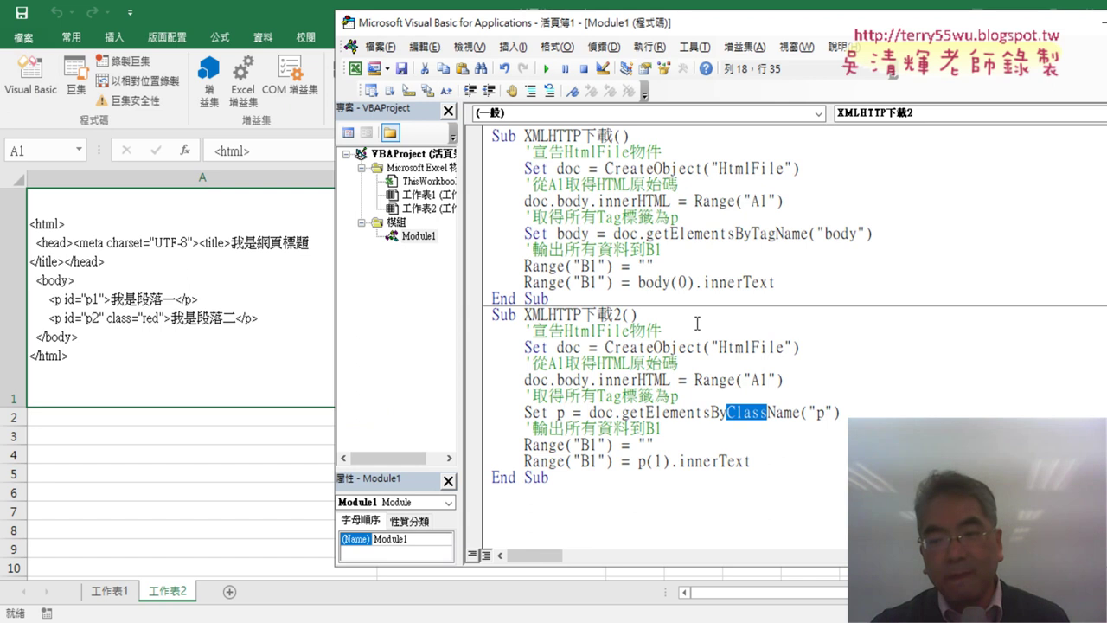
# Step: Pass "red" to getElementsByClassName and rename the variable p to red
pyautogui.doubleClick(821, 413)
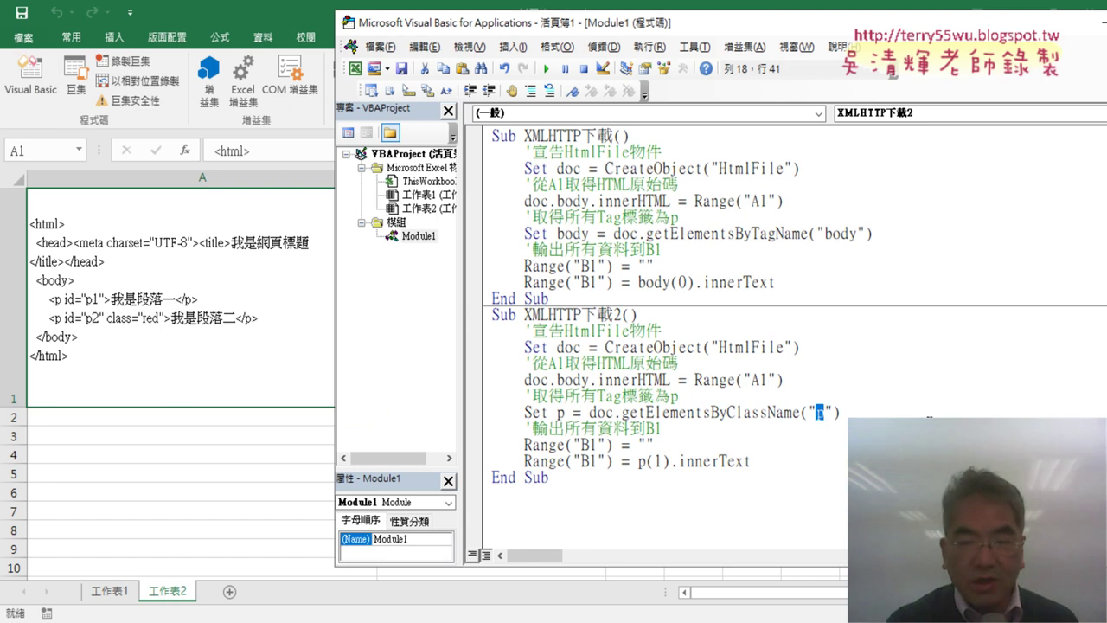
pyautogui.write('red')
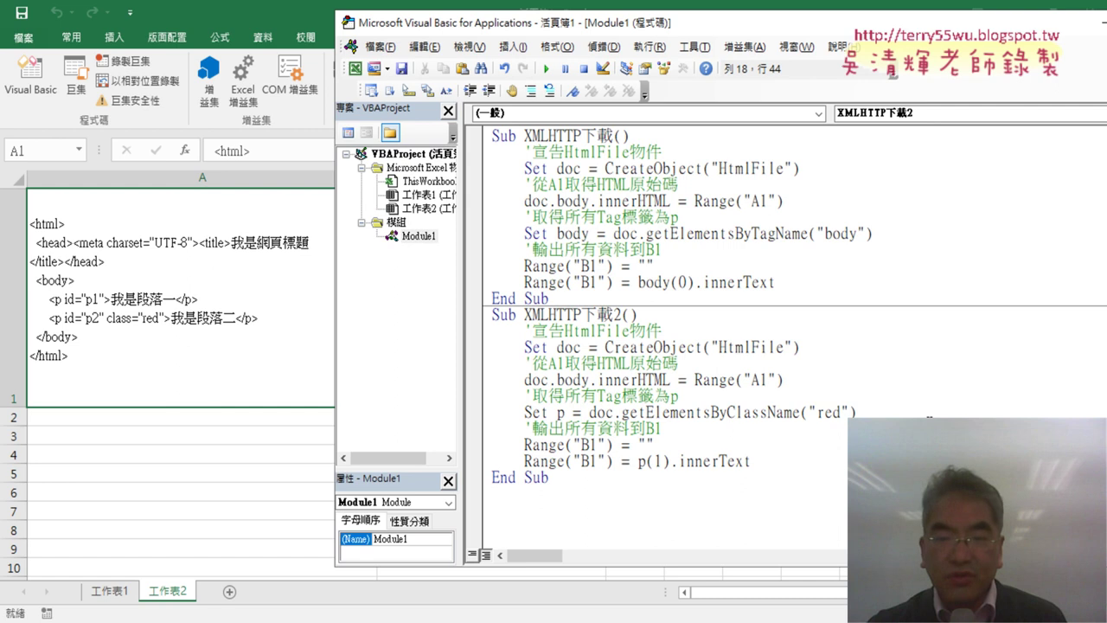
pyautogui.doubleClick(560, 414)
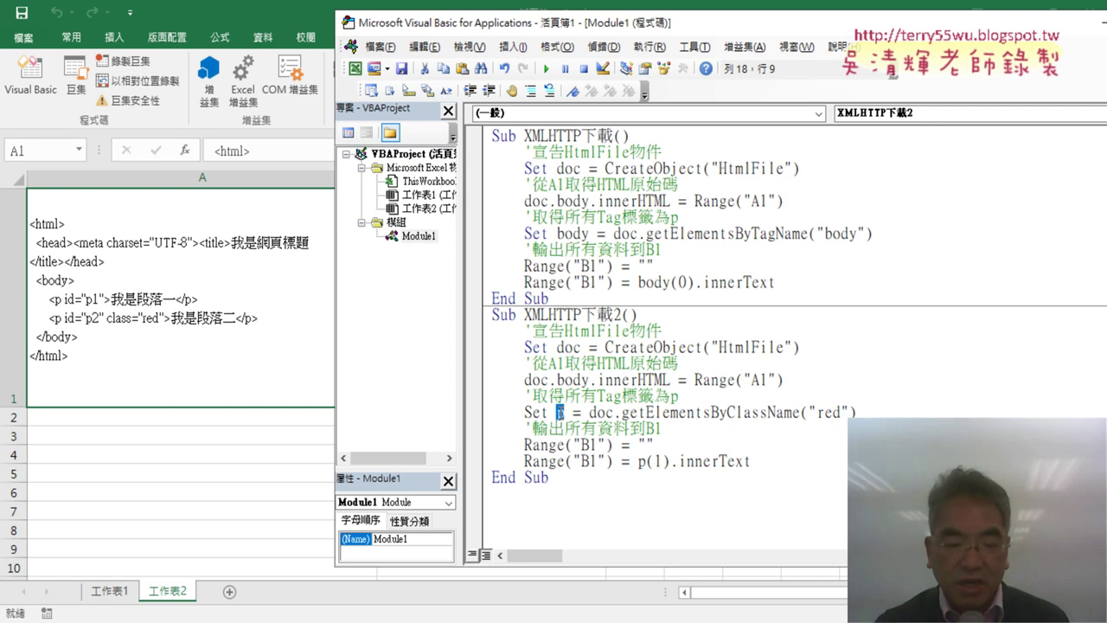
pyautogui.write('red')
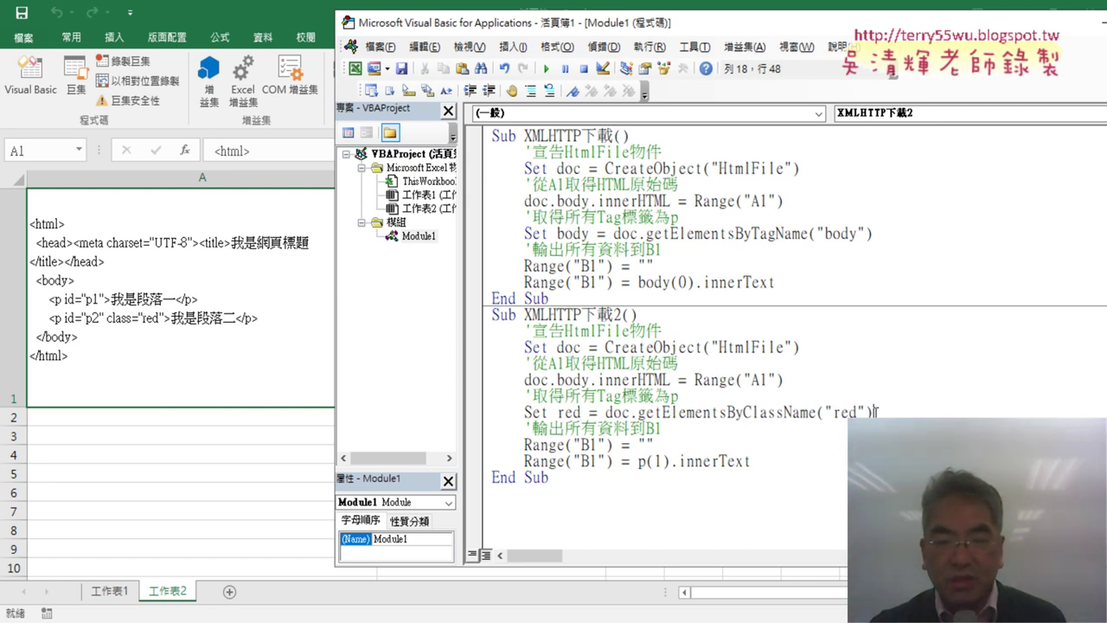
pyautogui.moveTo(876, 413); pyautogui.dragTo(604, 413)
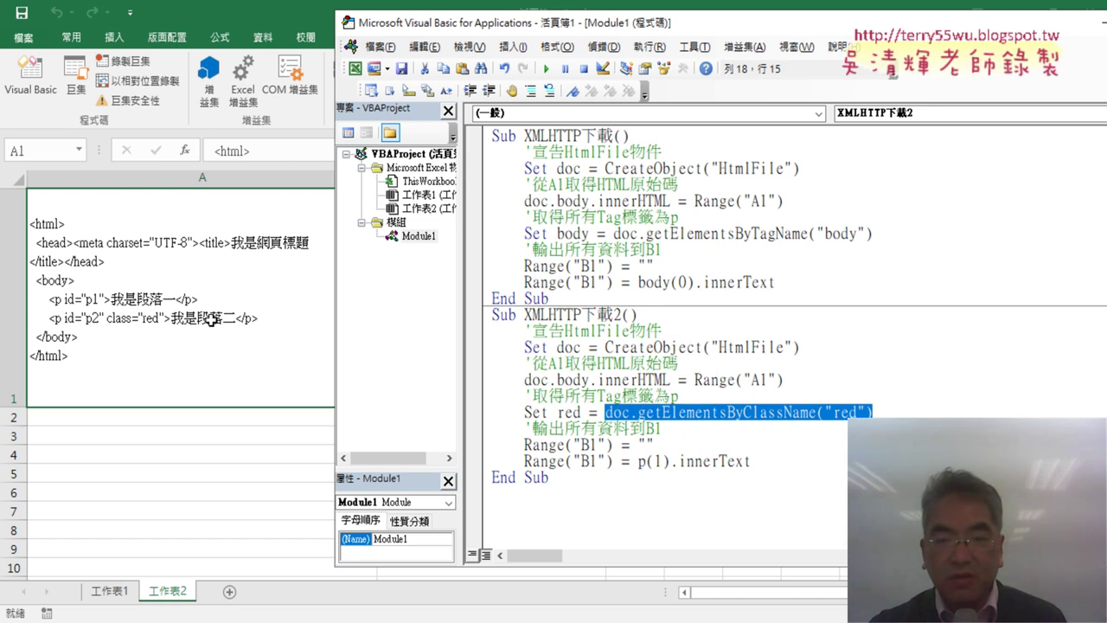
# Step: Write red(0).innerText to B1 and run the macro with F5
pyautogui.doubleClick(644, 462)
pyautogui.write('red')
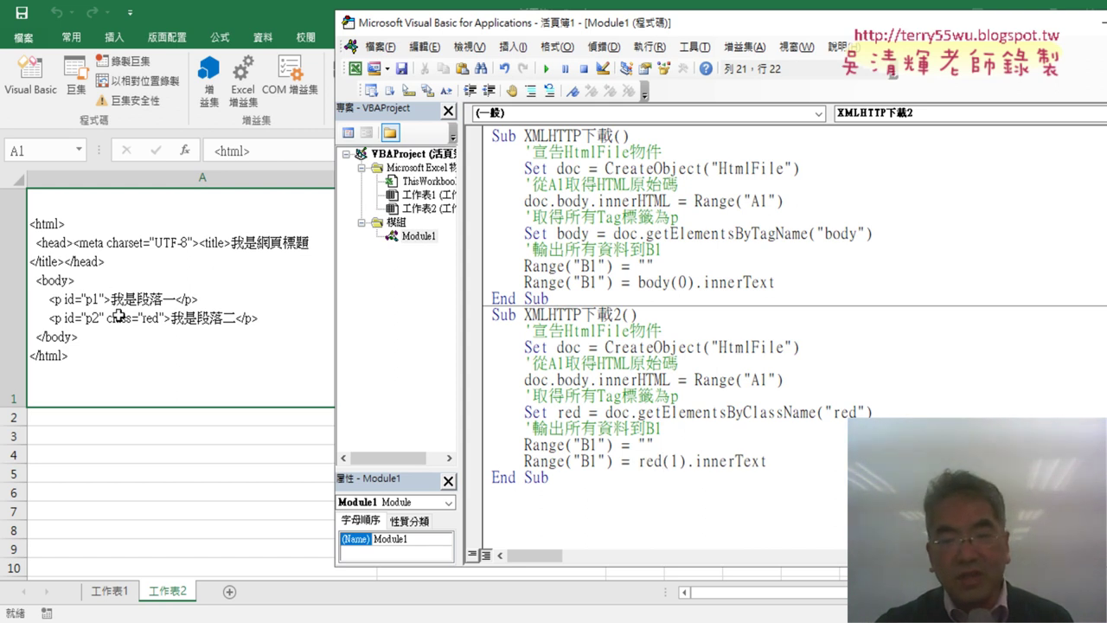
pyautogui.doubleClick(674, 461)
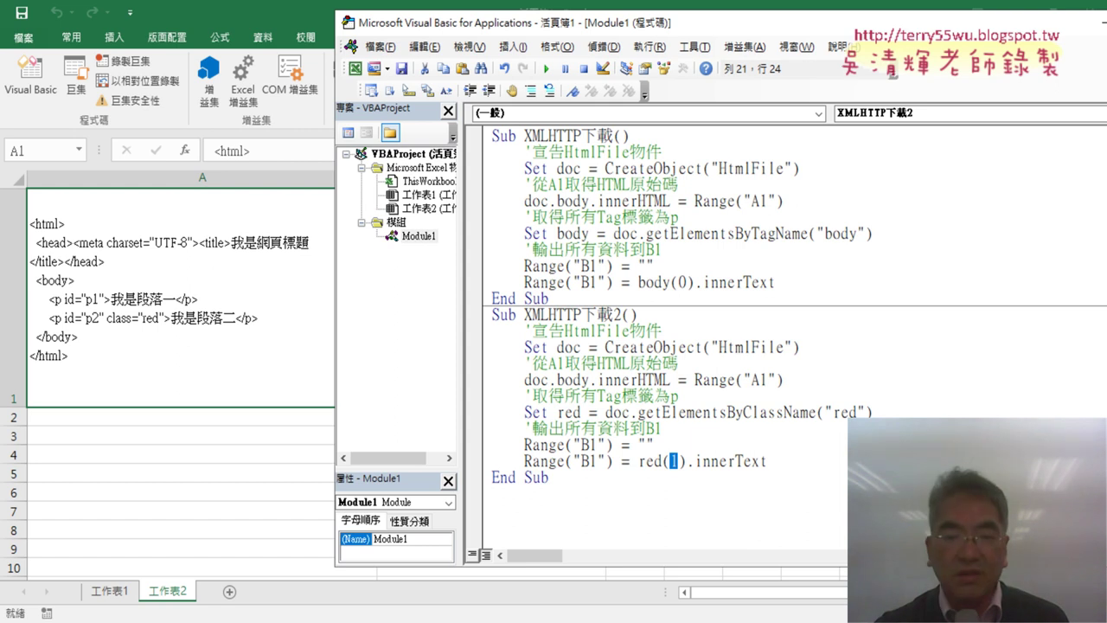
pyautogui.write('0')
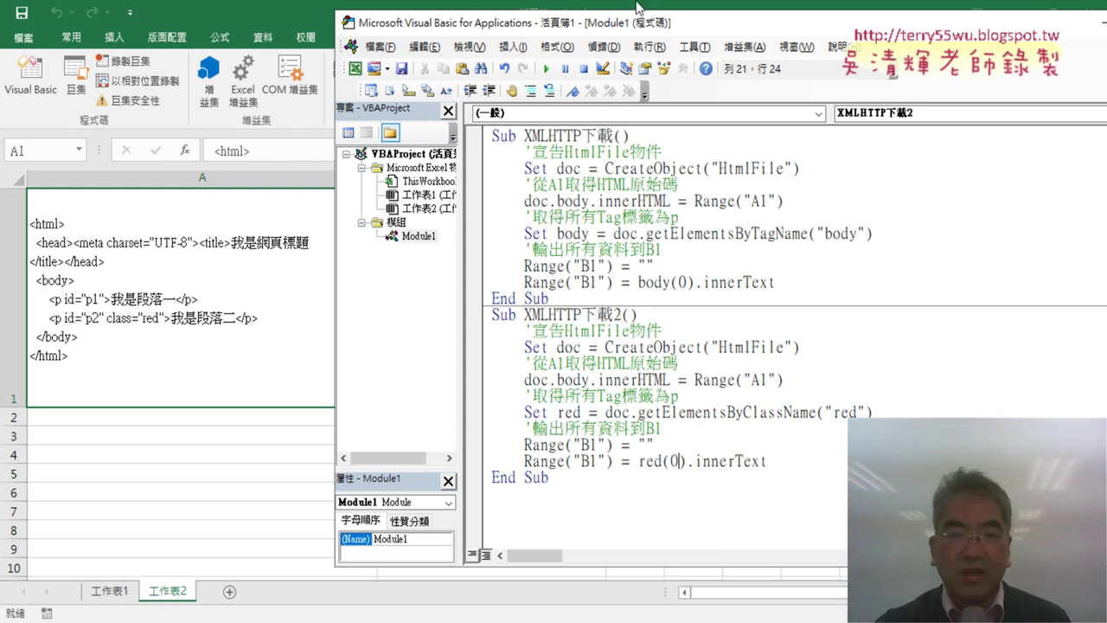
pyautogui.press('F5')
pyautogui.moveTo(671, 30); pyautogui.dragTo(857, 36)
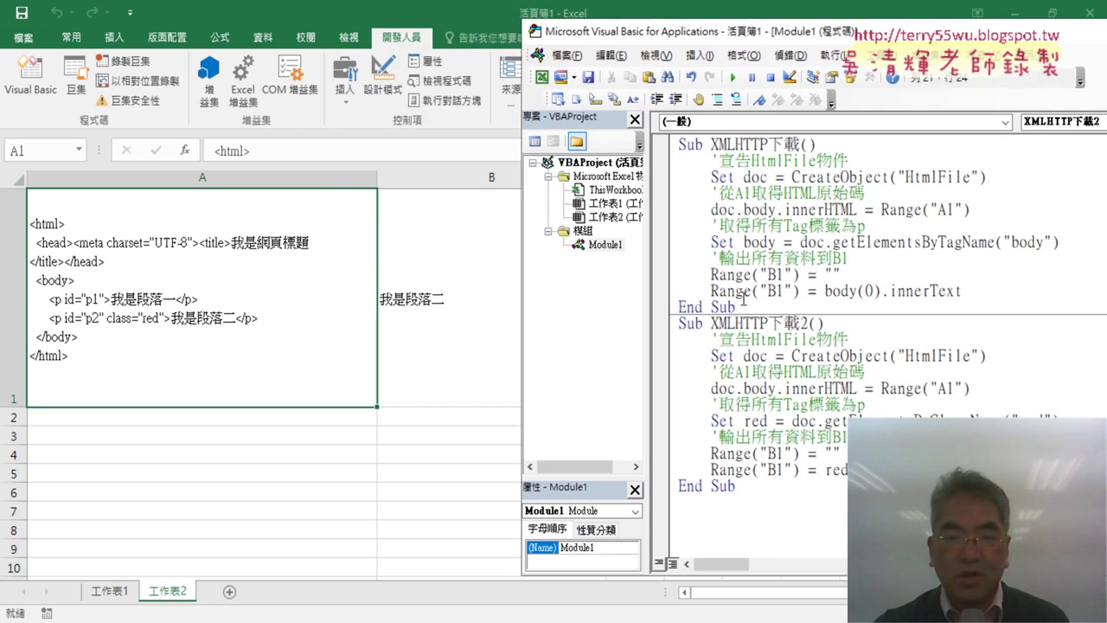
# Step: Clear B1 and rerun the macro, entering debug on run-time error 438
pyautogui.click(452, 317)
pyautogui.press('Delete')
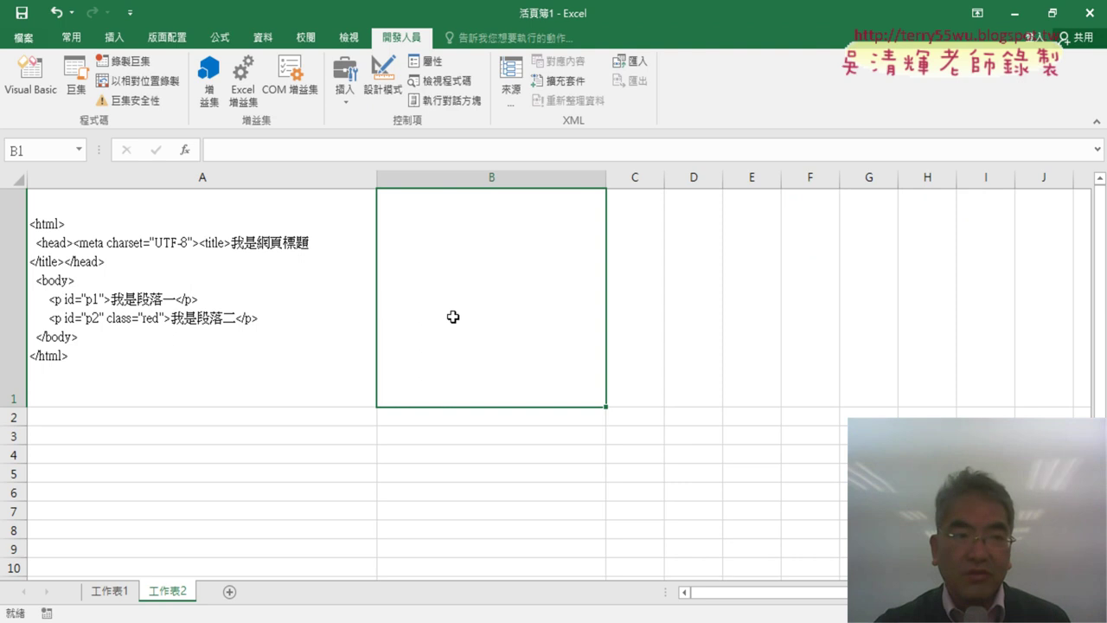
pyautogui.click(30, 74)
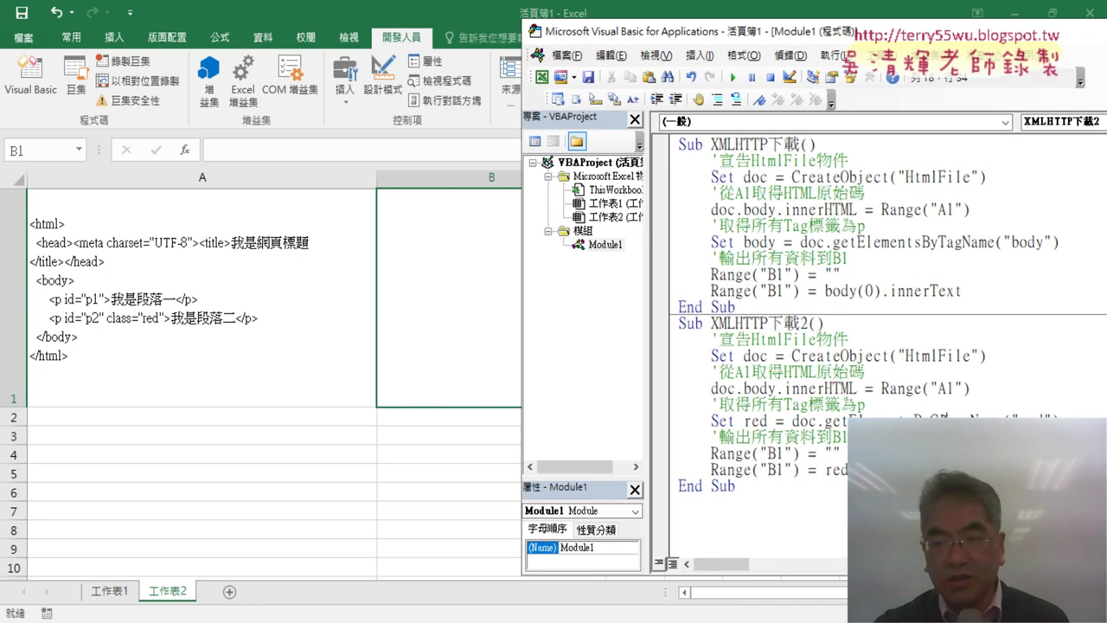
pyautogui.moveTo(929, 420); pyautogui.dragTo(969, 420)
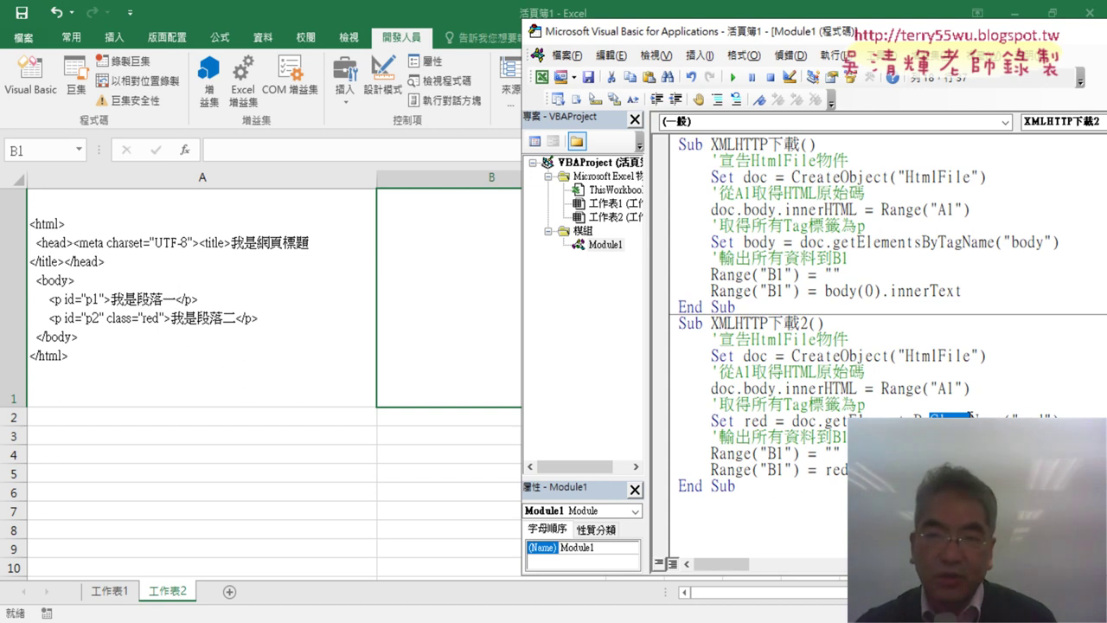
pyautogui.click(733, 77)
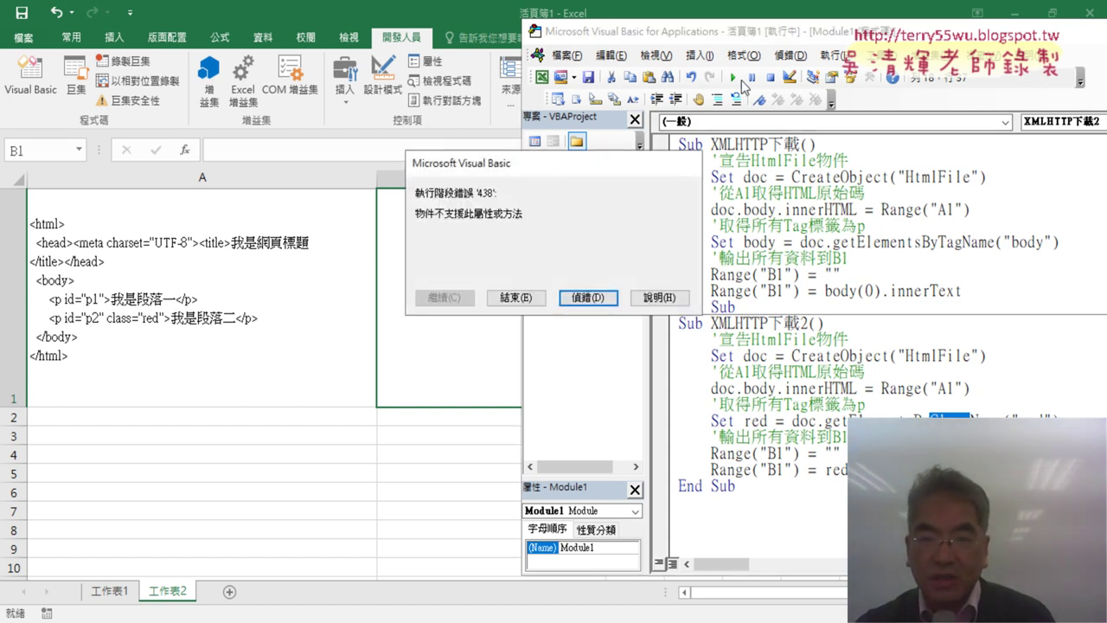
pyautogui.click(589, 297)
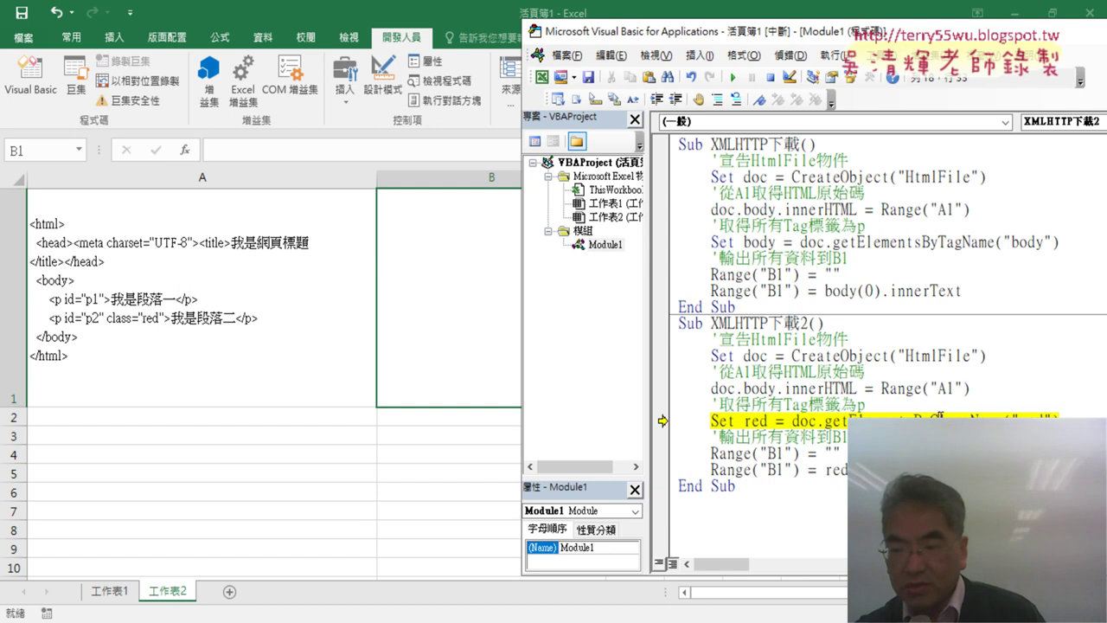
# Step: Inspect the getElementsByClassName call and the late-bound Set doc = CreateObject("HtmlFile") line
pyautogui.moveTo(941, 419); pyautogui.dragTo(932, 419)
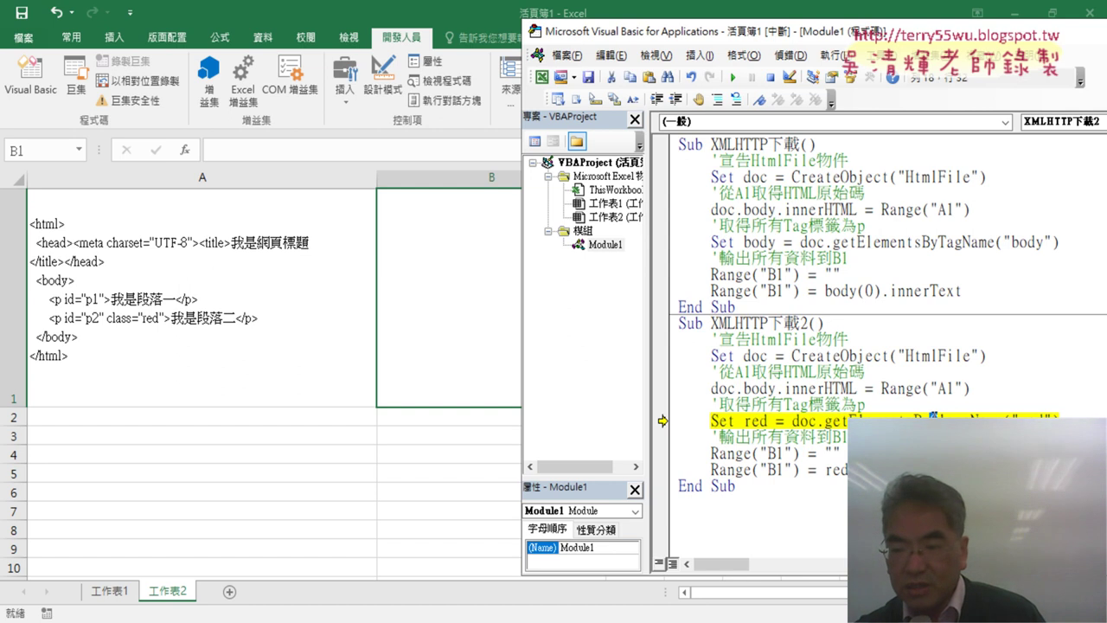
pyautogui.click(1060, 419)
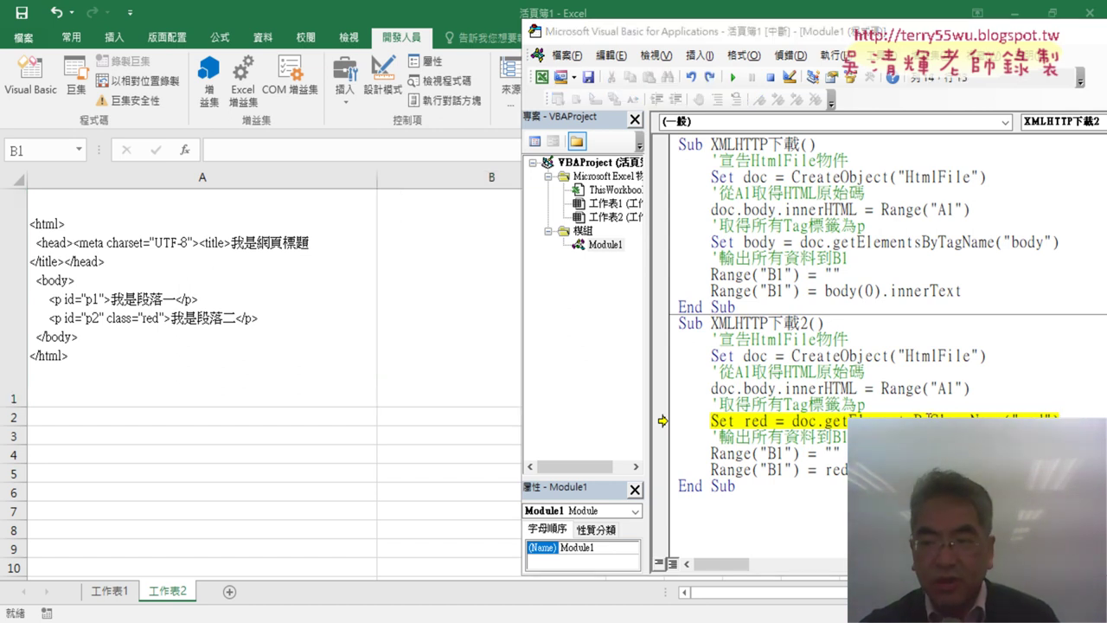
pyautogui.click(940, 389)
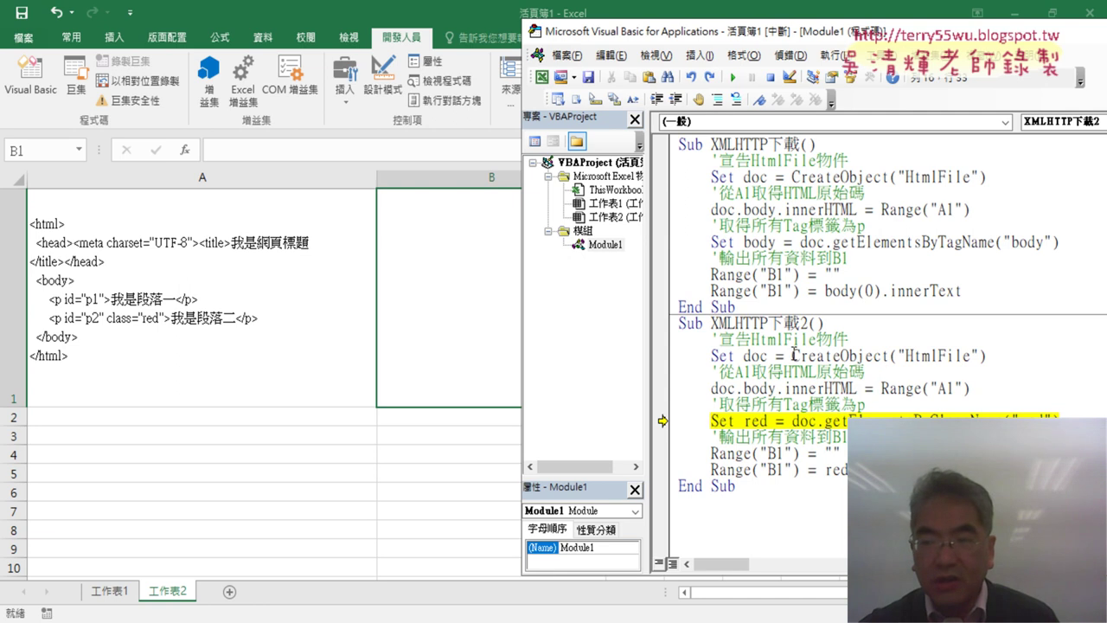
pyautogui.moveTo(792, 356); pyautogui.dragTo(980, 357)
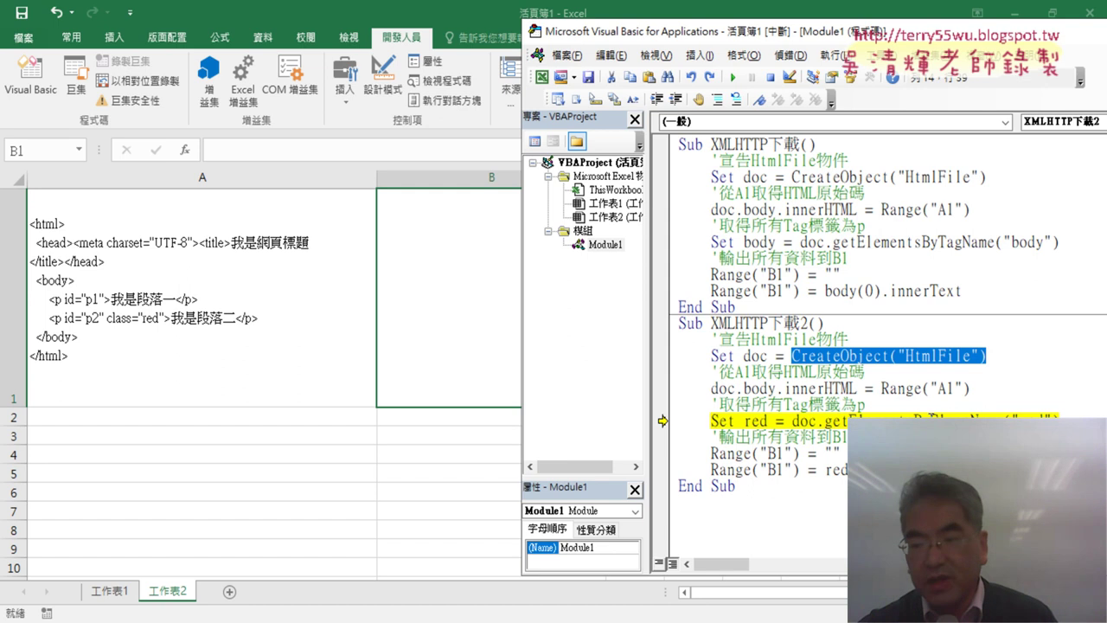
pyautogui.moveTo(930, 419); pyautogui.dragTo(966, 419)
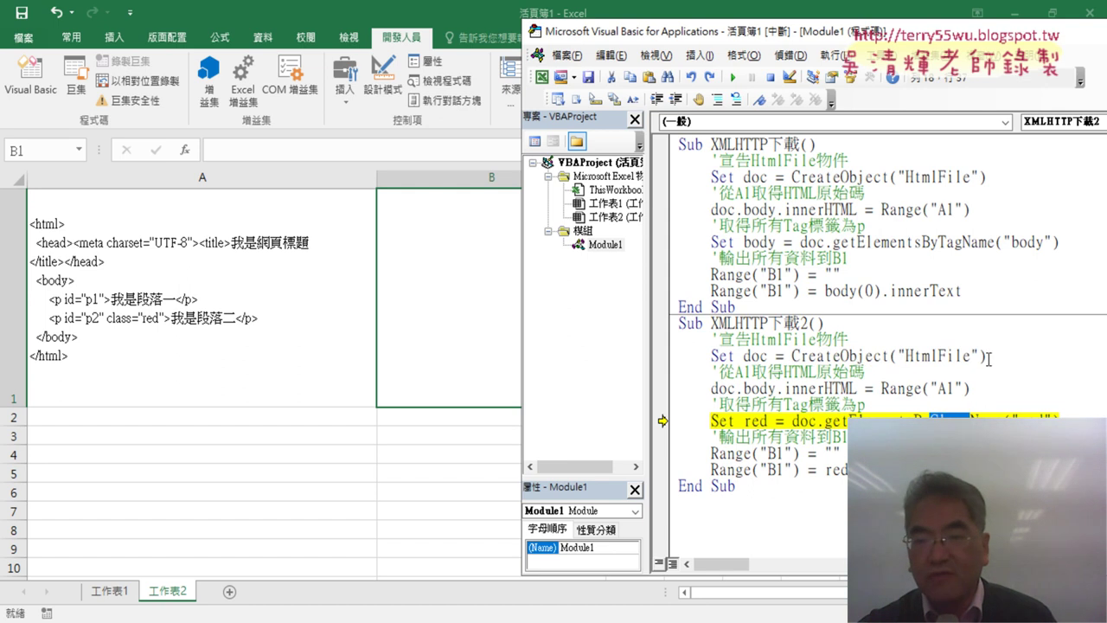
pyautogui.moveTo(986, 355); pyautogui.dragTo(677, 358)
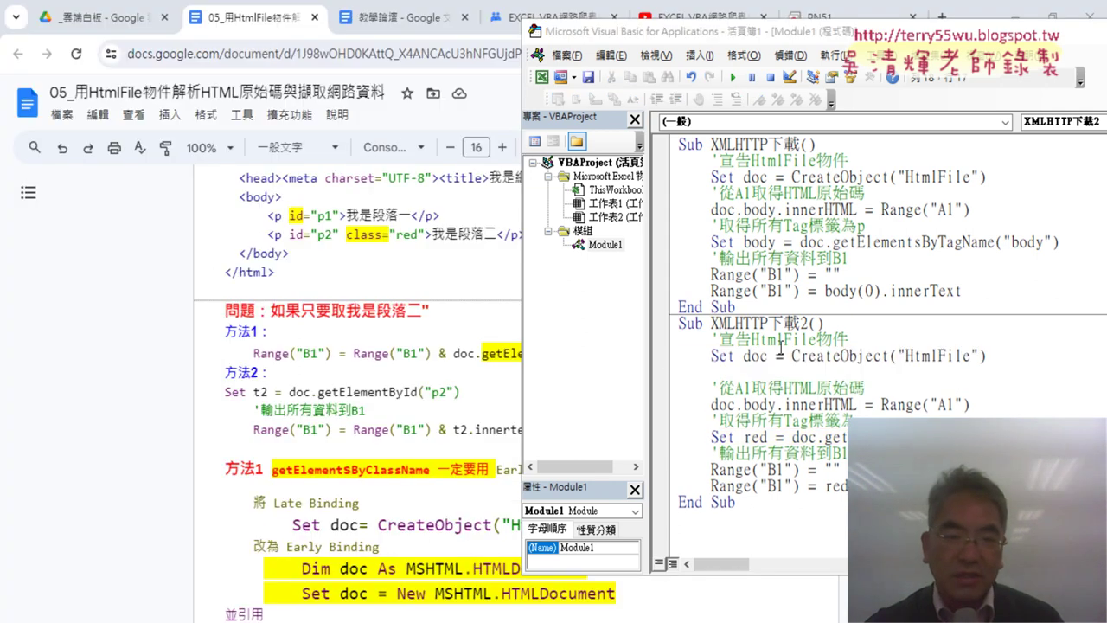
# Step: Scroll the Google Docs notes to the 方法1 getElementsByClassName line and Early Binding heading
pyautogui.click(556, 373)
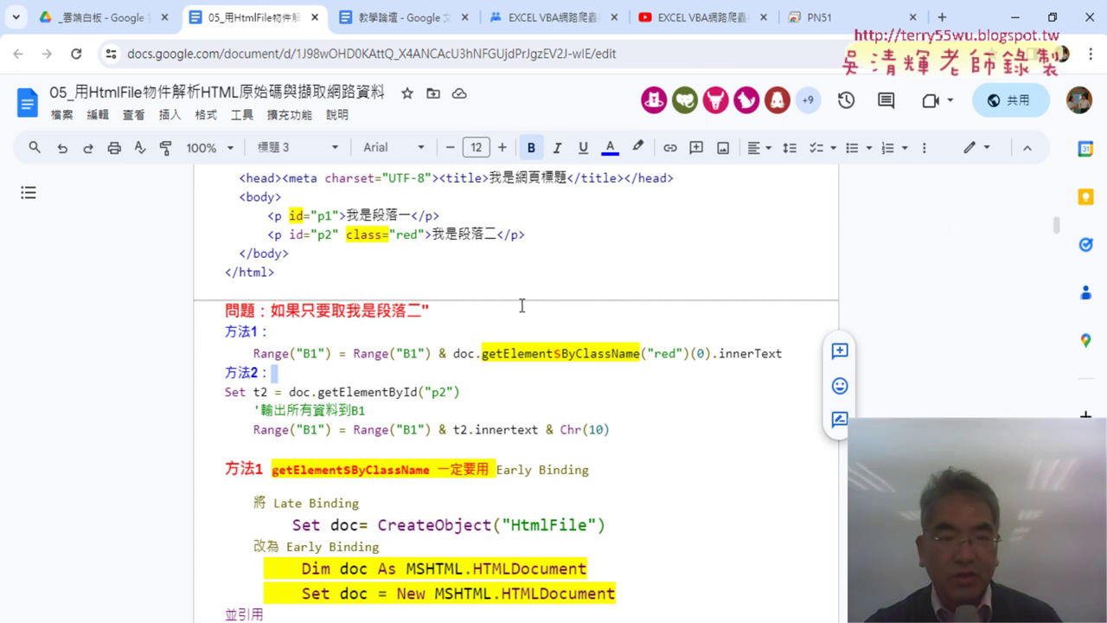
pyautogui.scroll(-1, 517, 306)
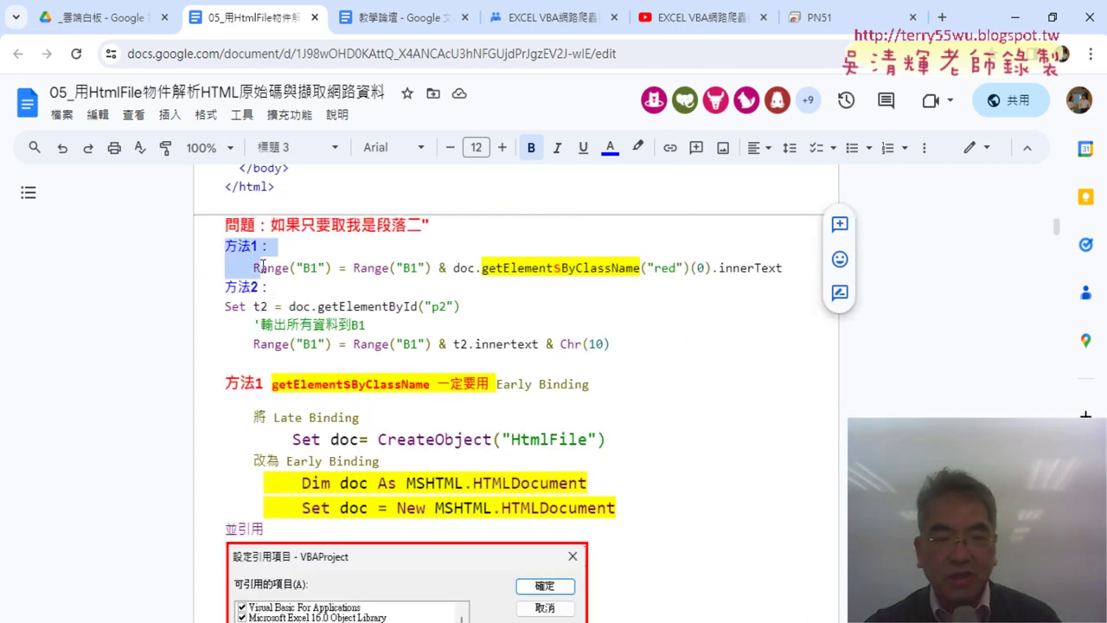
pyautogui.click(440, 267)
pyautogui.moveTo(481, 268); pyautogui.dragTo(612, 268)
pyautogui.click(612, 269)
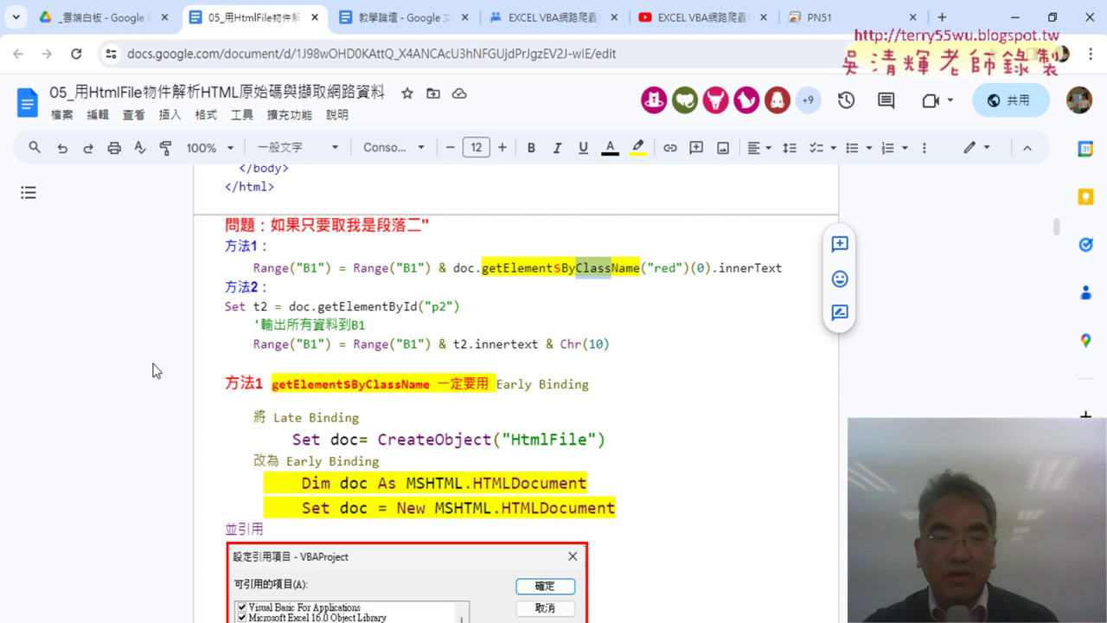
pyautogui.moveTo(497, 384); pyautogui.dragTo(588, 388)
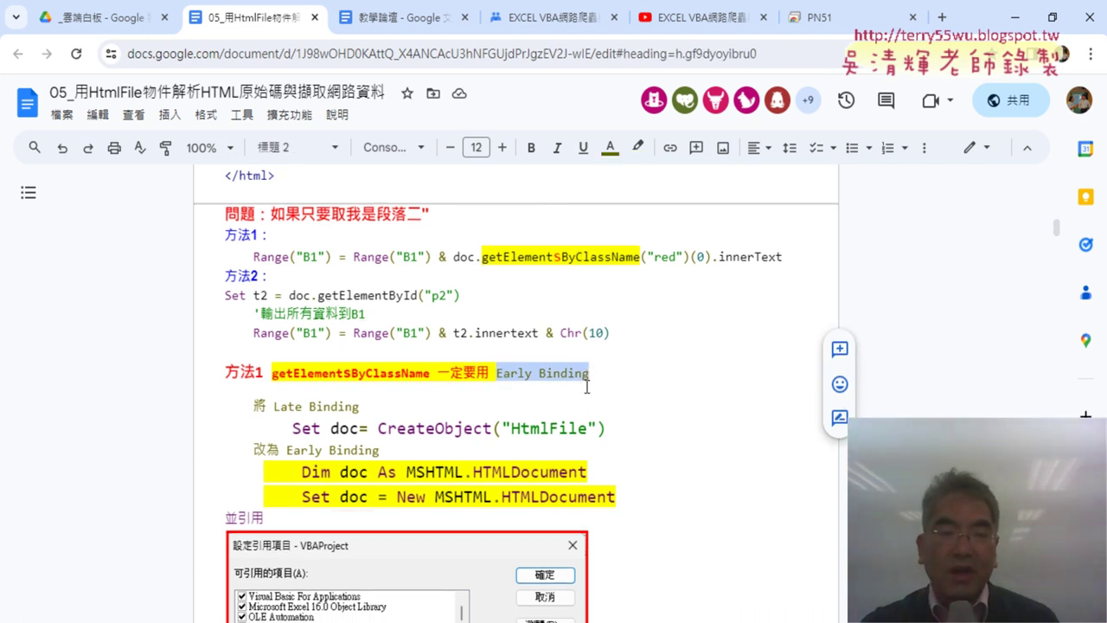
# Step: Compare the CreateObject("HtmlFile") example with the two Early Binding replacement lines, then return to VBA
pyautogui.scroll(-2, 354, 331)
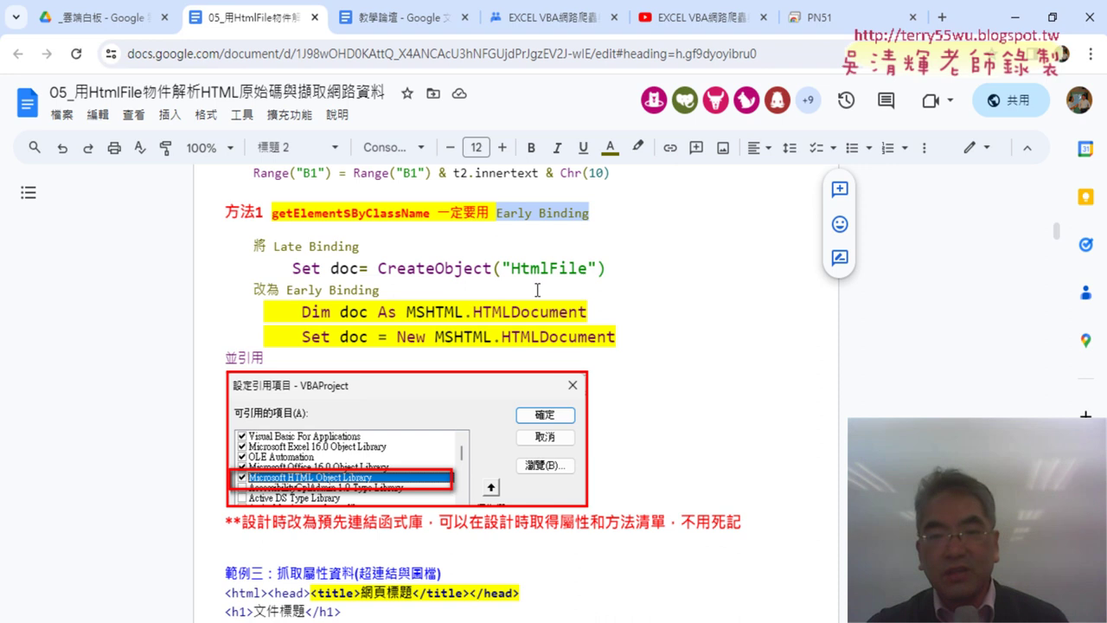
pyautogui.moveTo(511, 262); pyautogui.dragTo(586, 271)
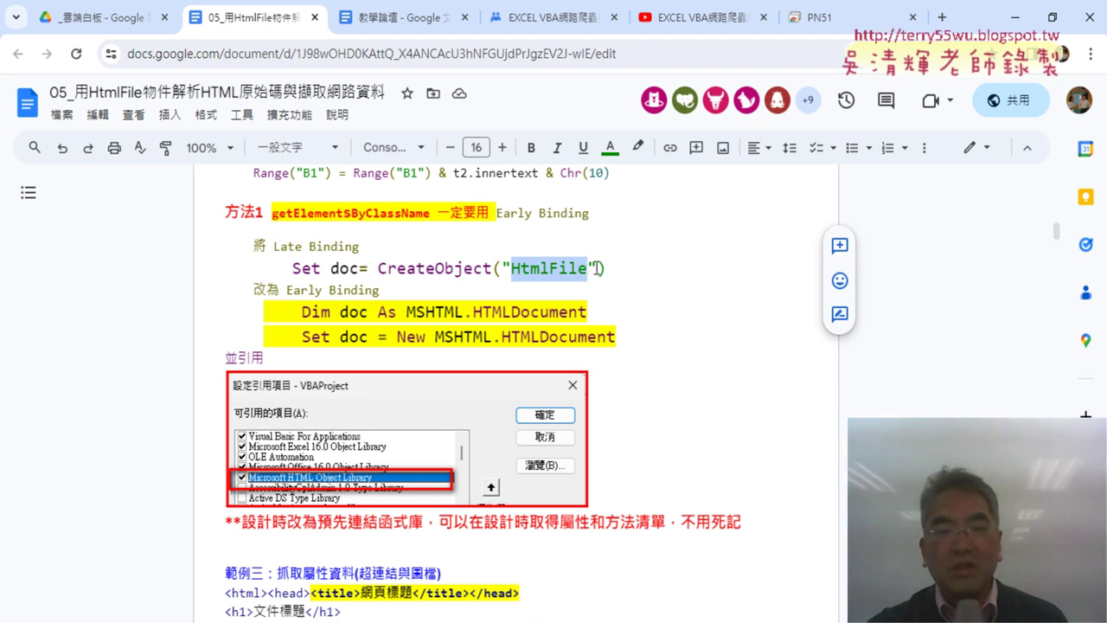
pyautogui.moveTo(605, 269); pyautogui.dragTo(292, 268)
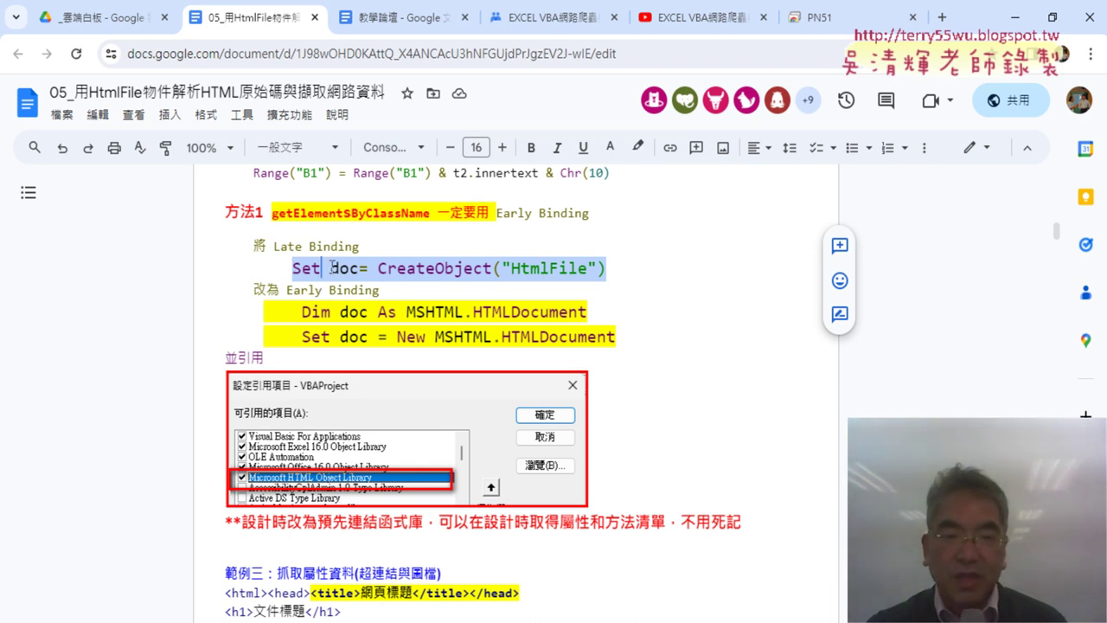
pyautogui.press('Left')
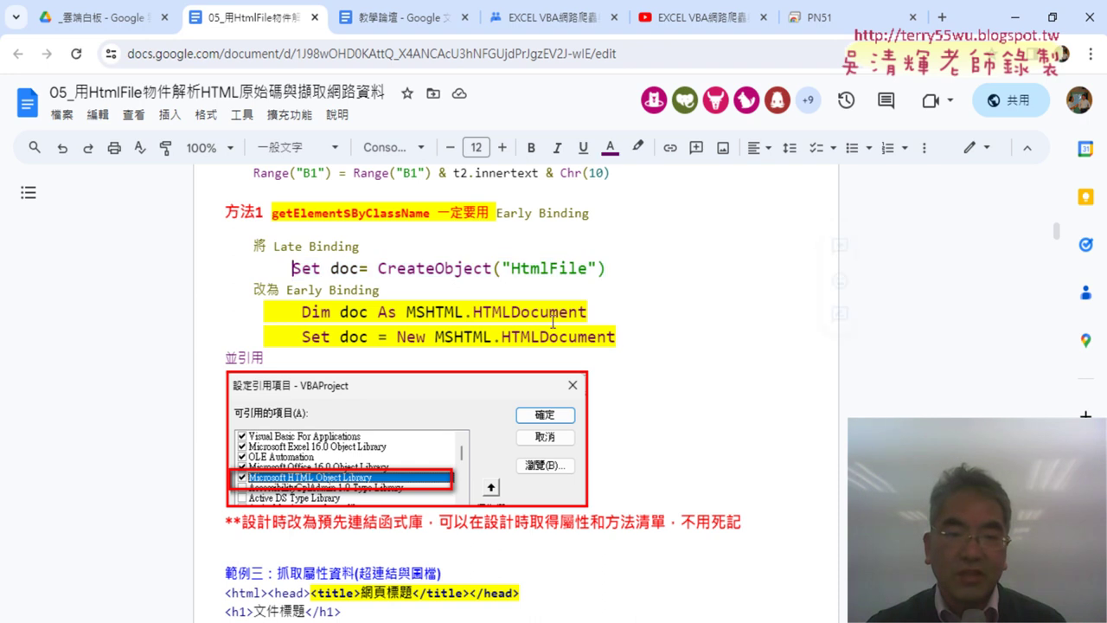
pyautogui.moveTo(616, 337); pyautogui.dragTo(212, 309)
pyautogui.hotkey('ctrl', 'c')
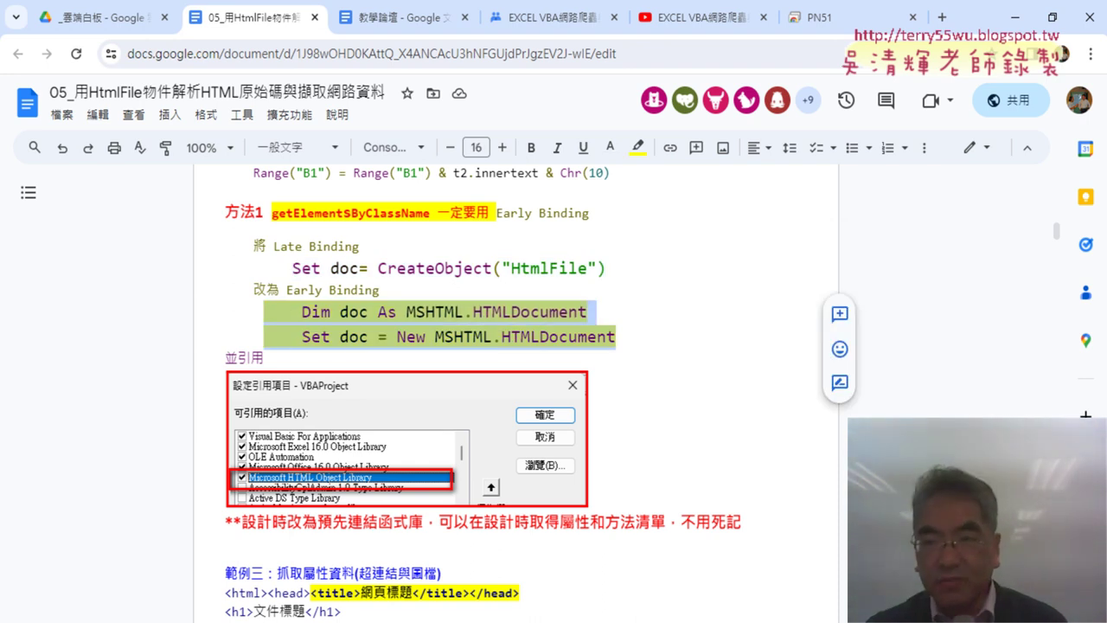
pyautogui.hotkey('alt', 'Tab')
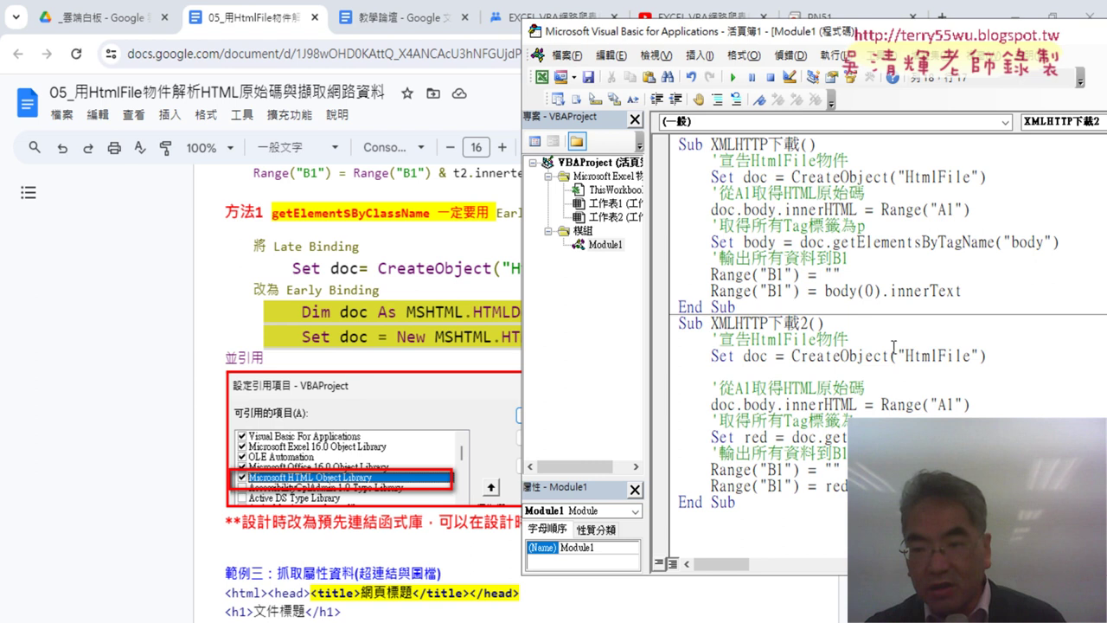
# Step: Comment out Set doc = CreateObject("HtmlFile") and paste the early-binding Dim and Set lines below
pyautogui.moveTo(988, 355); pyautogui.dragTo(659, 356)
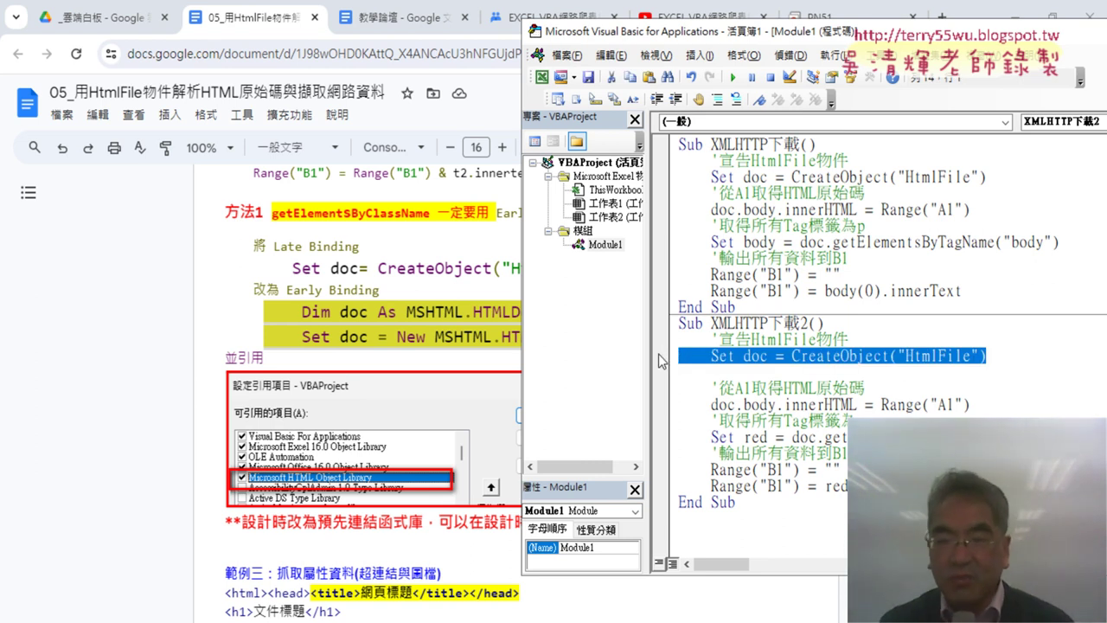
pyautogui.press('End')
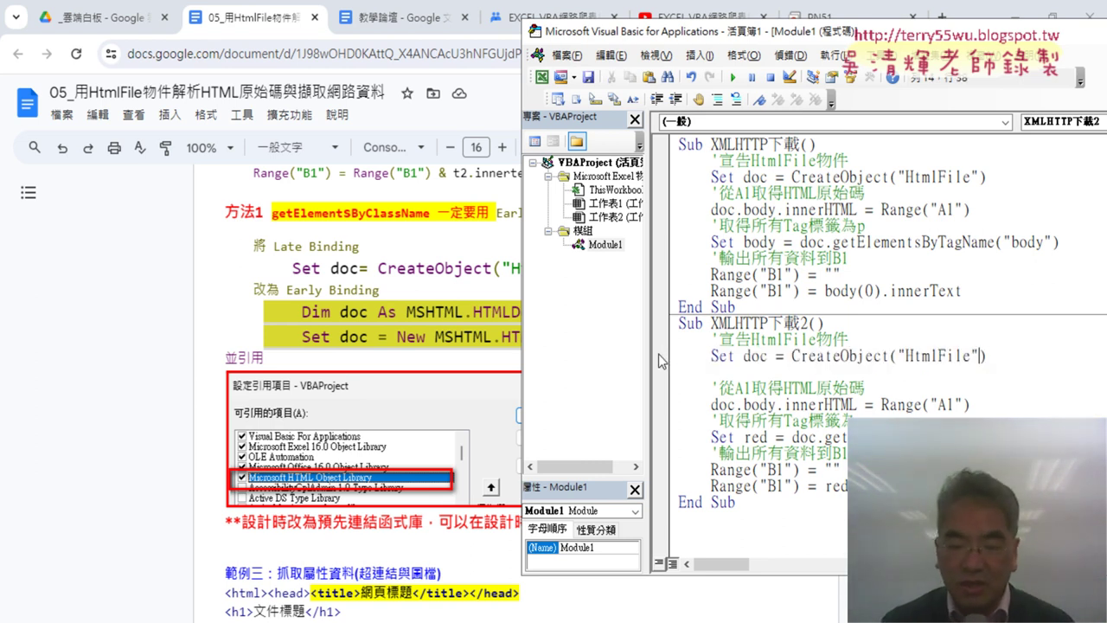
pyautogui.press('Home')
pyautogui.write('ㄘ')
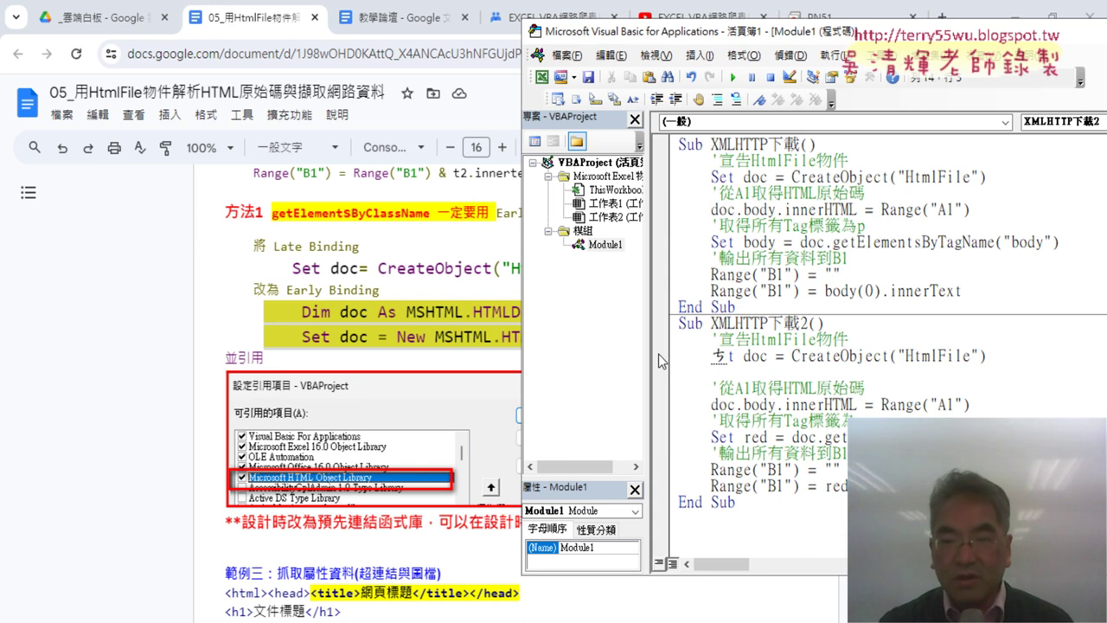
pyautogui.press('BackSpace')
pyautogui.write("'")
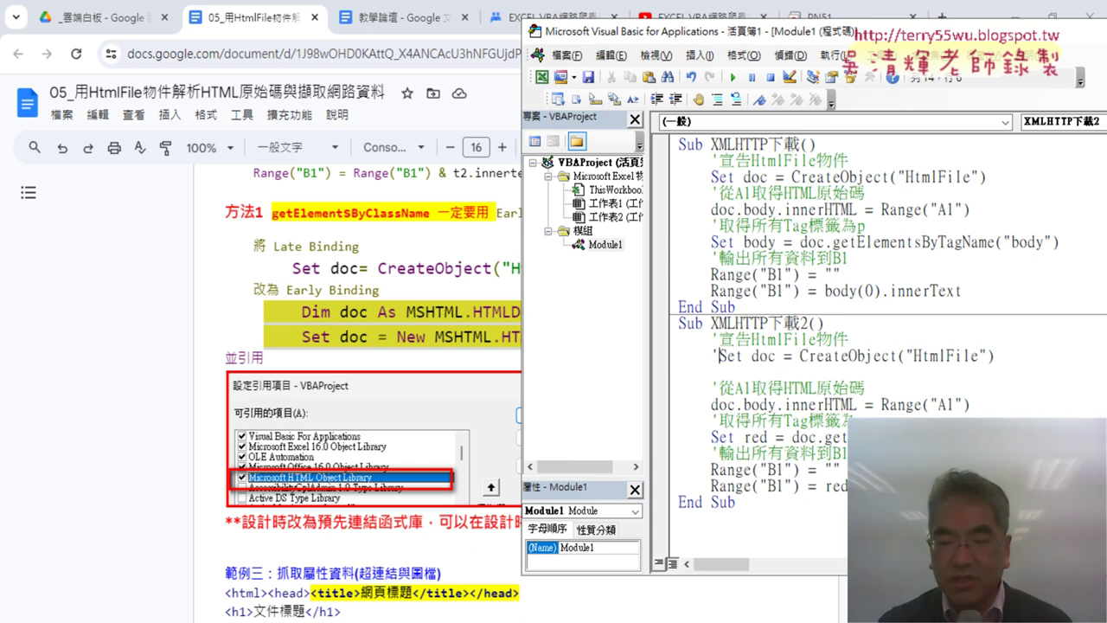
pyautogui.click(995, 356)
pyautogui.press('Return')
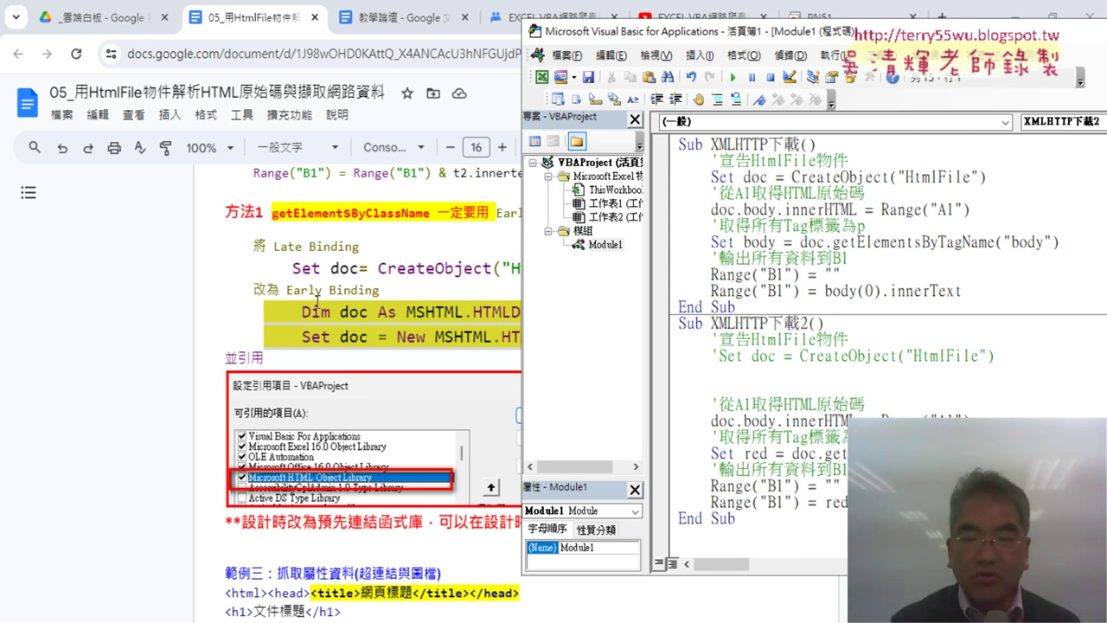
pyautogui.hotkey('ctrl', 'v')
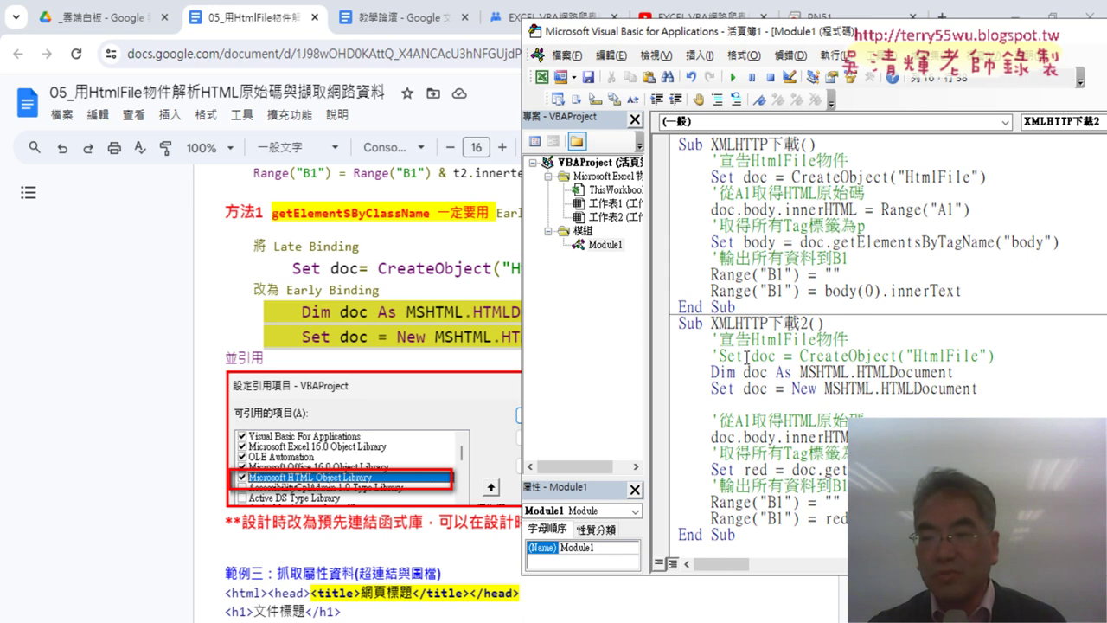
# Step: Review the Dim doc As MSHTML.HTMLDocument and New MSHTML.HTMLDocument lines against the commented-out line
pyautogui.moveTo(979, 355); pyautogui.dragTo(912, 355)
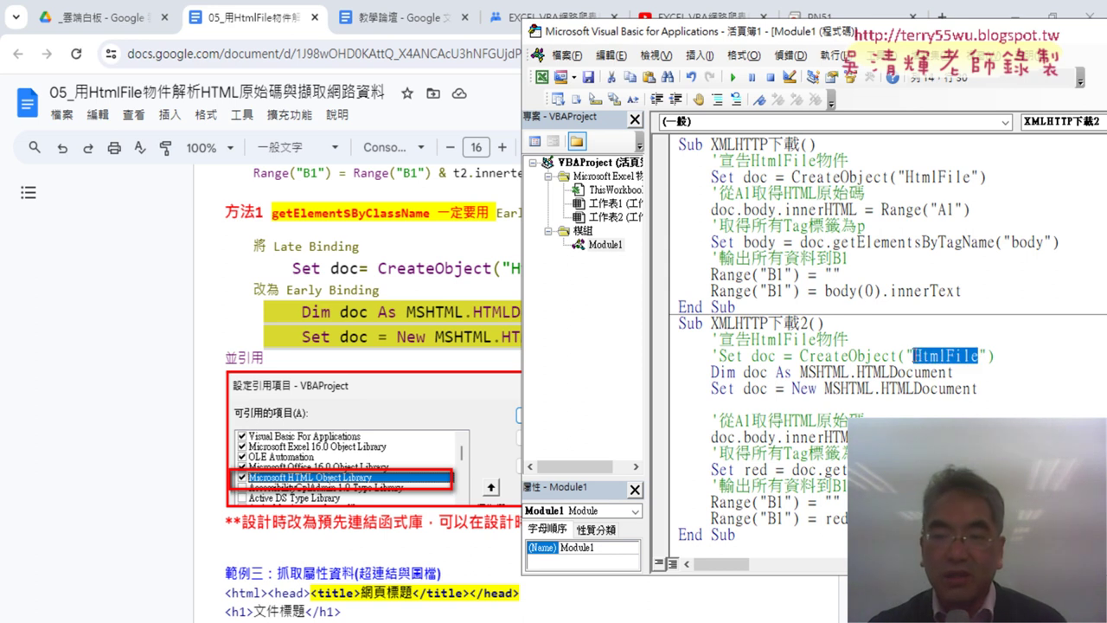
pyautogui.moveTo(777, 355); pyautogui.dragTo(751, 355)
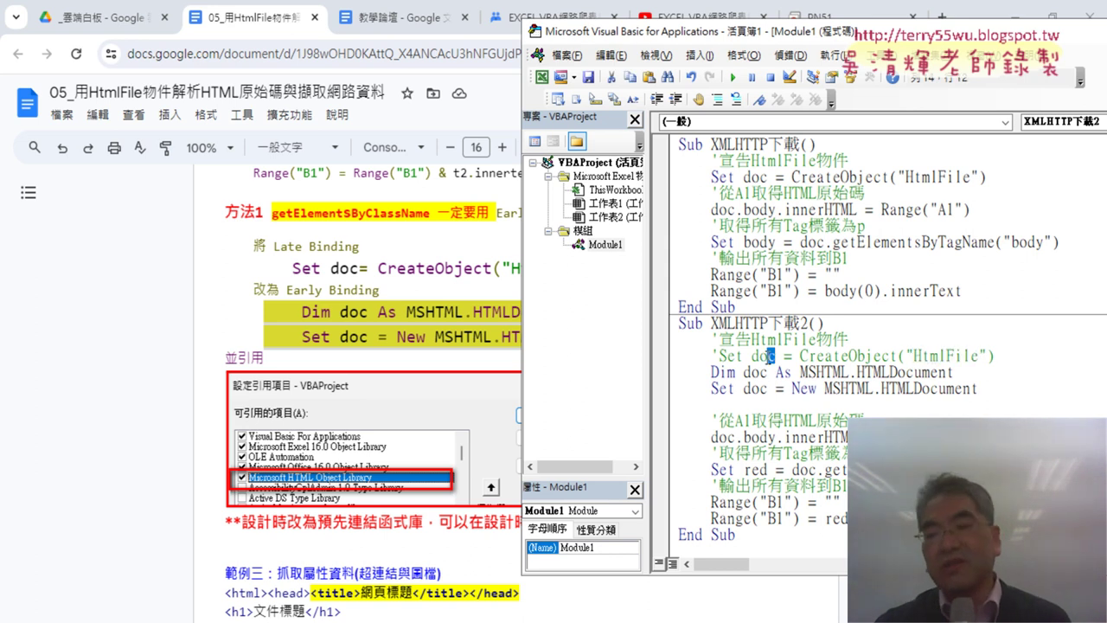
pyautogui.click(765, 374)
pyautogui.moveTo(711, 372); pyautogui.dragTo(726, 372)
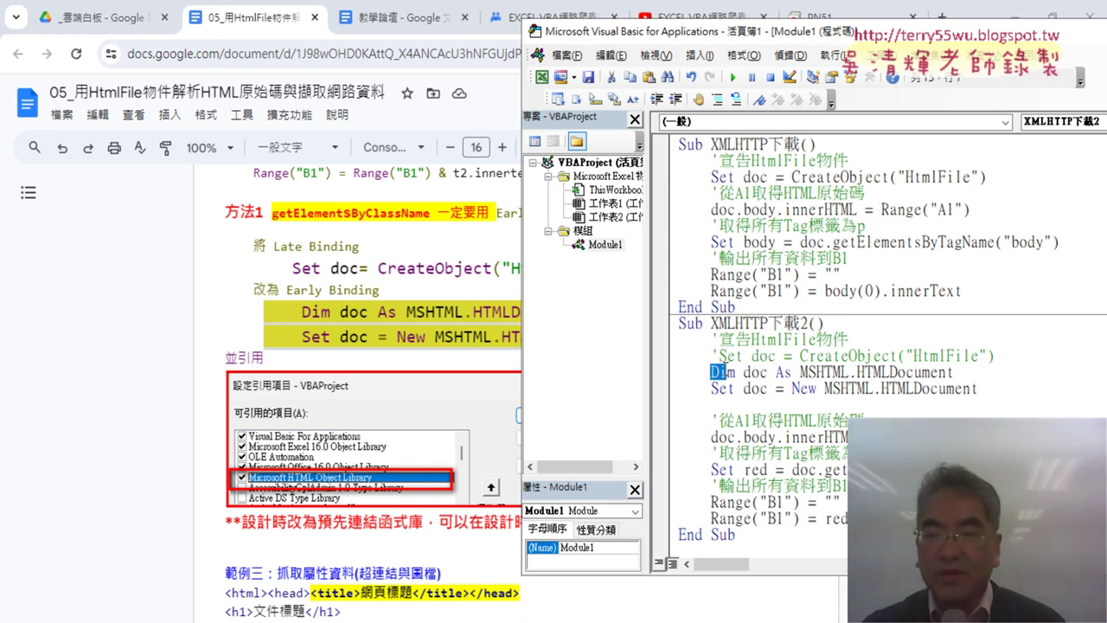
pyautogui.click(752, 372)
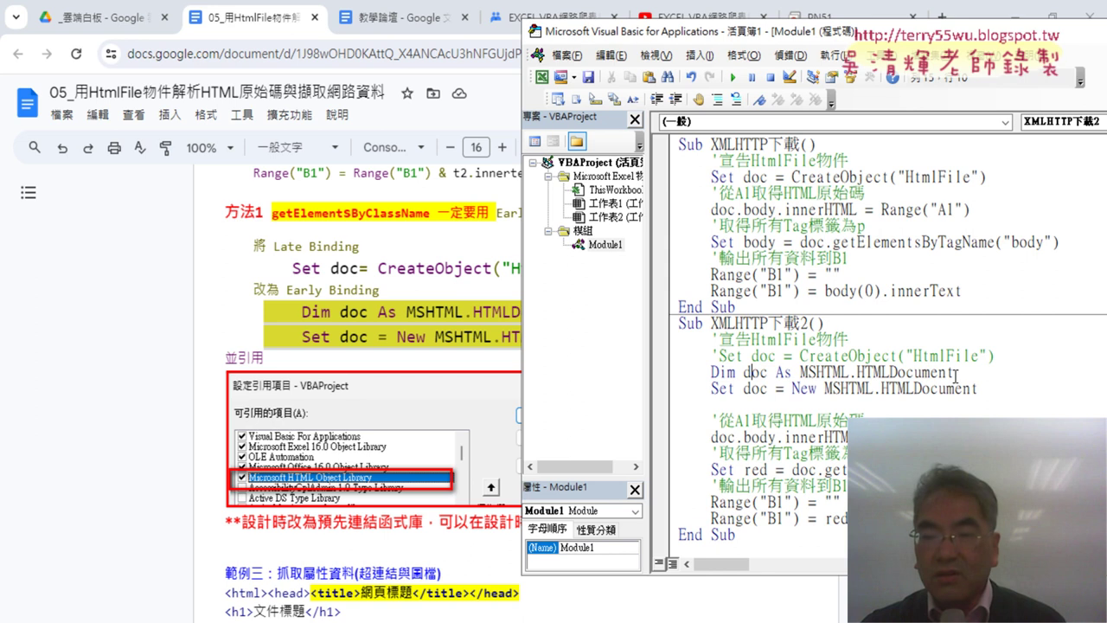
pyautogui.moveTo(957, 373)
pyautogui.mouseDown()
pyautogui.moveTo(809, 372)
pyautogui.moveTo(818, 390)
pyautogui.mouseUp()
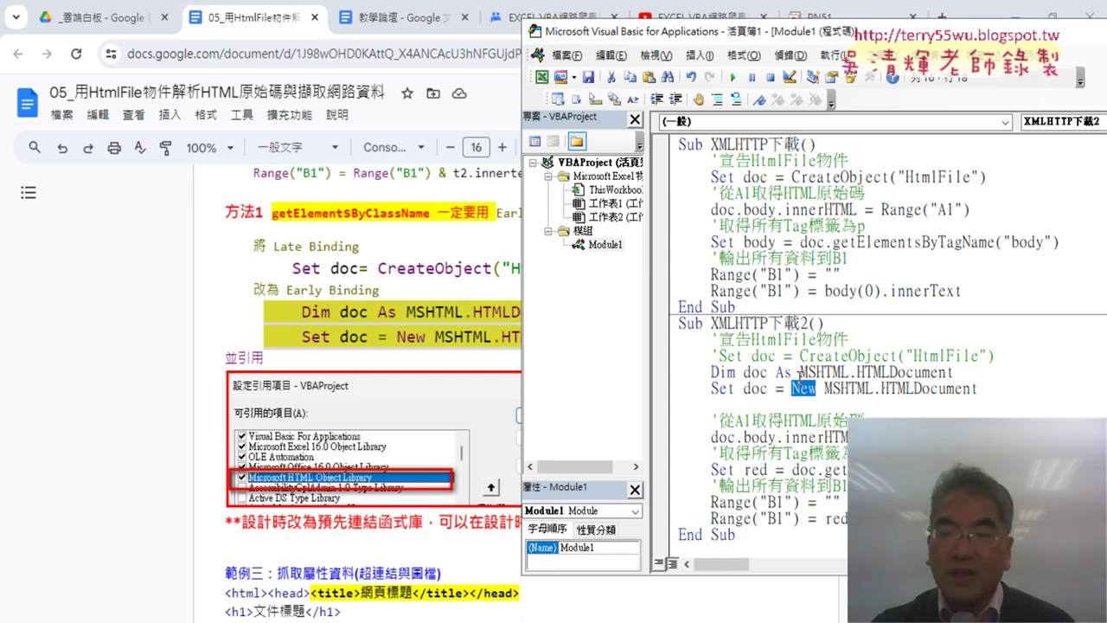
pyautogui.click(859, 389)
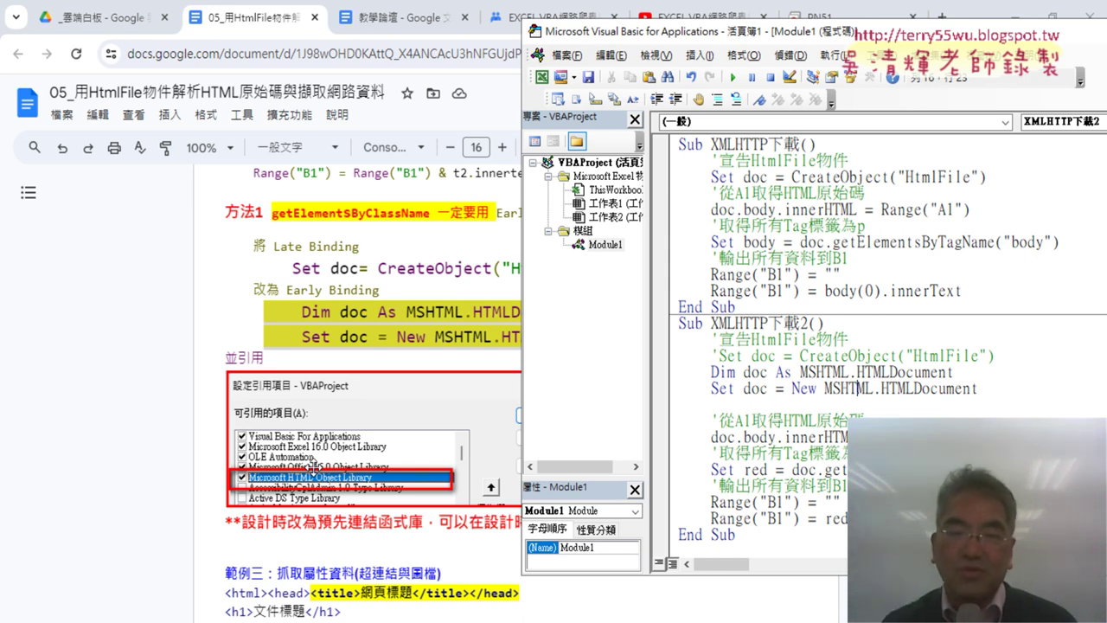
pyautogui.click(789, 356)
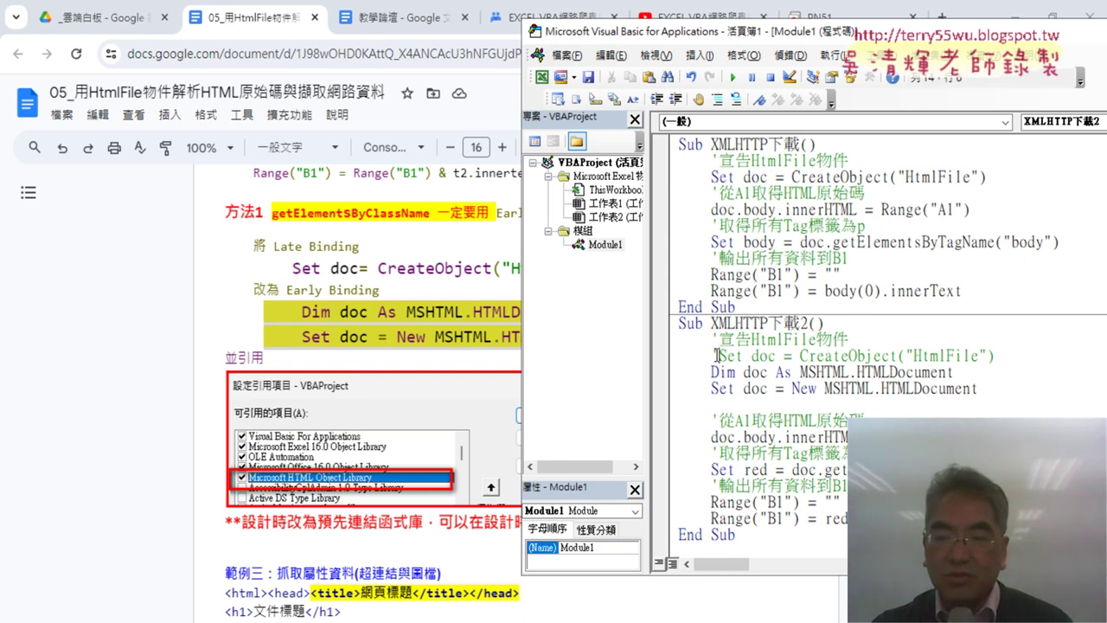
pyautogui.moveTo(712, 356); pyautogui.dragTo(719, 356)
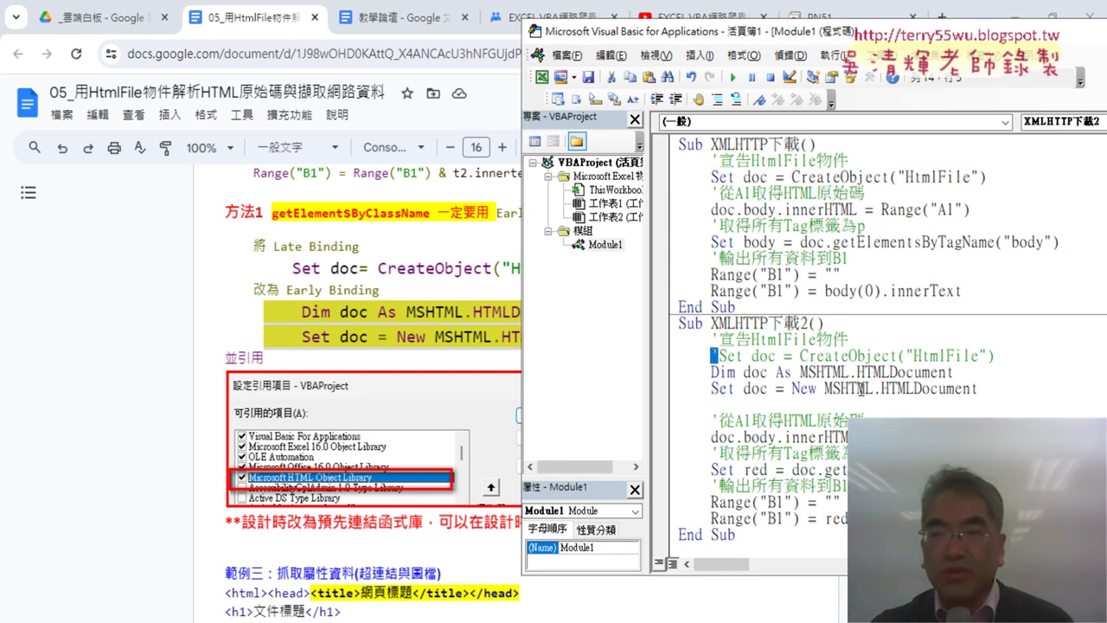
pyautogui.click(873, 54)
# Step: Tick Microsoft HTML Object Library in the VBAProject References list
pyautogui.click(917, 84)
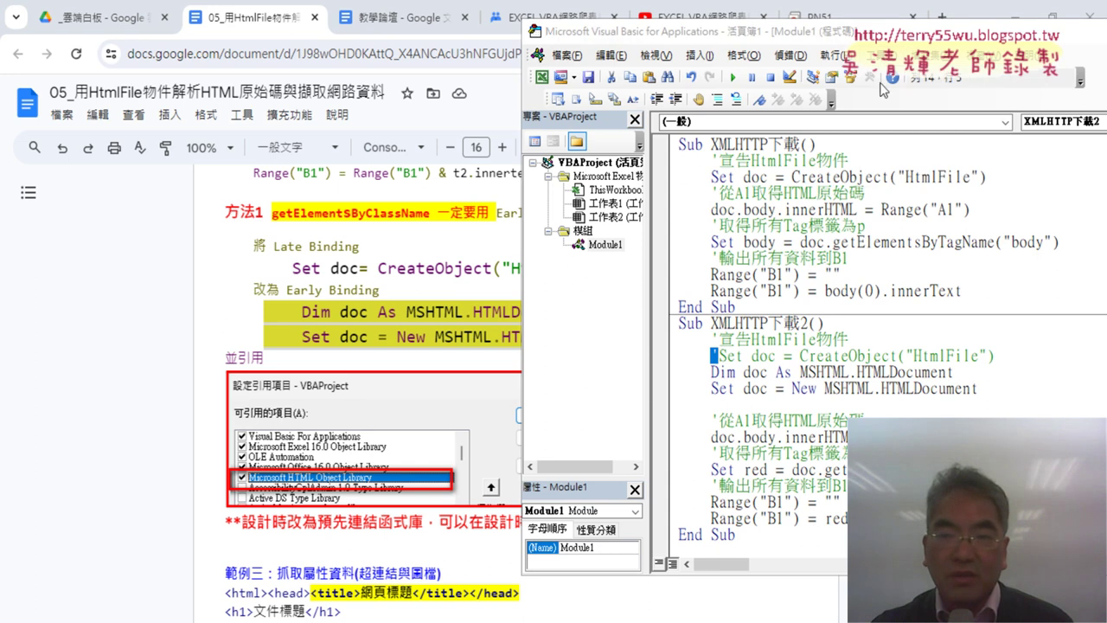
pyautogui.moveTo(610, 188); pyautogui.dragTo(617, 229)
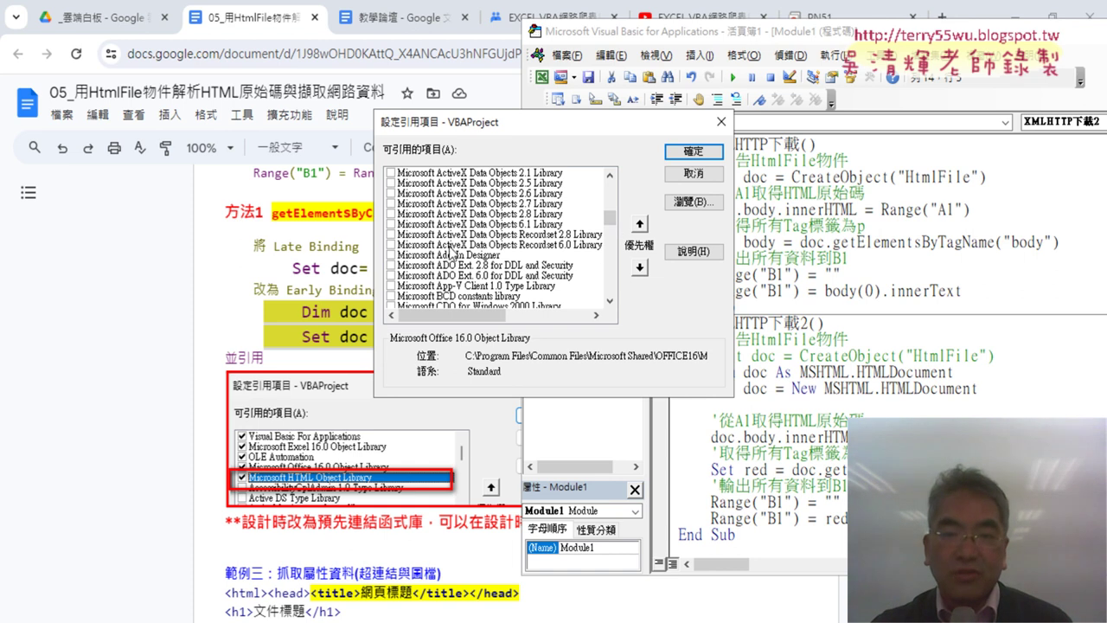
pyautogui.moveTo(611, 218); pyautogui.dragTo(613, 234)
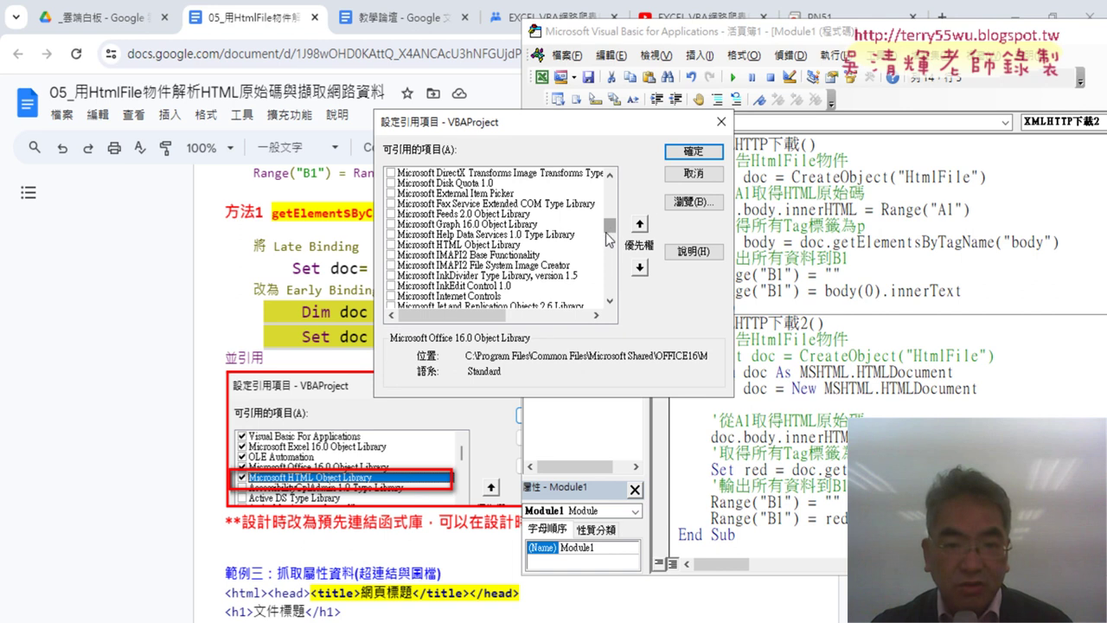
pyautogui.click(467, 245)
pyautogui.click(462, 234)
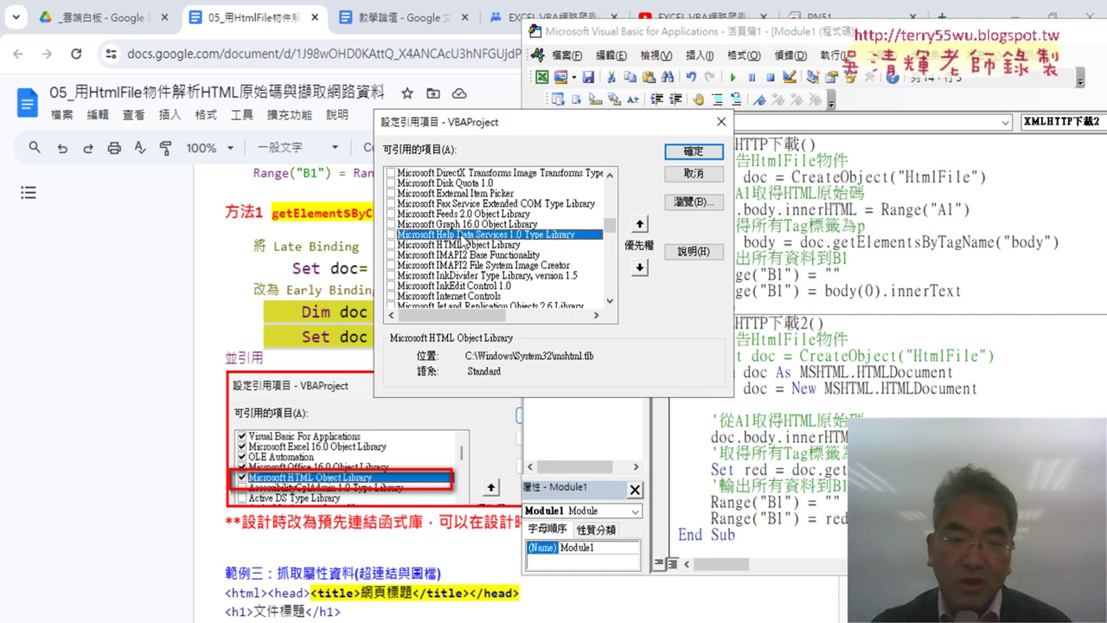
pyautogui.click(461, 245)
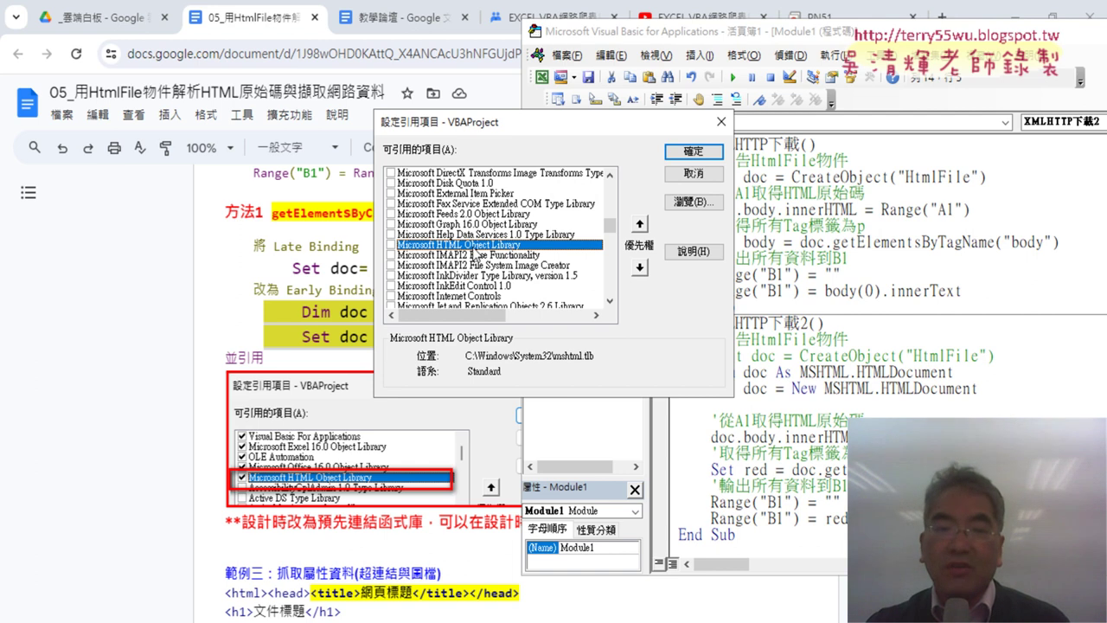
pyautogui.click(392, 245)
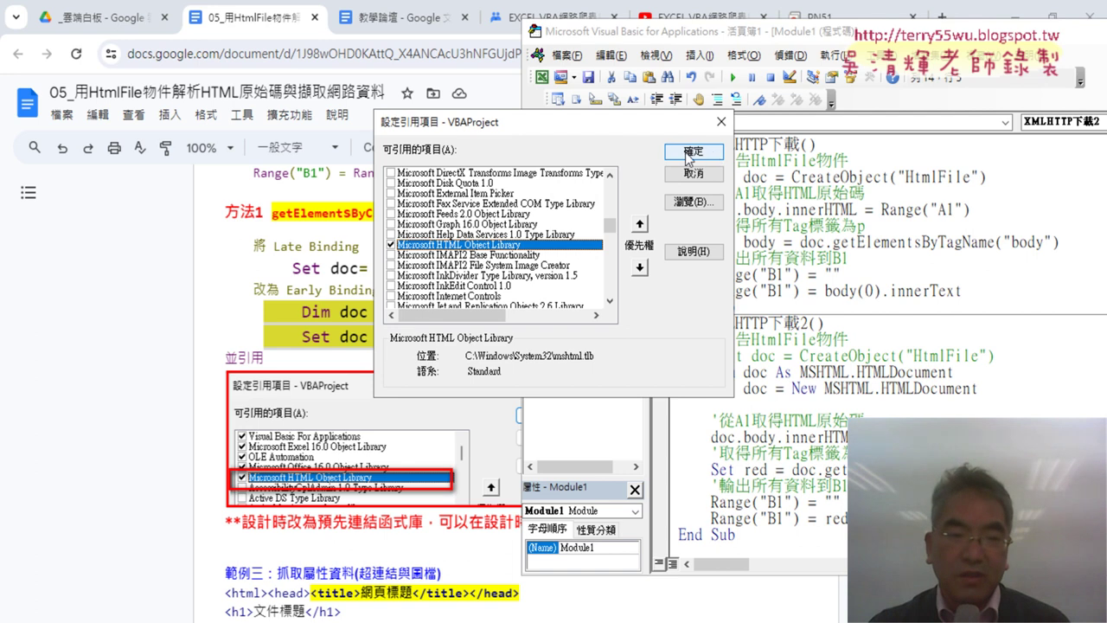
# Step: Confirm the Microsoft HTML Object Library reference with OK and return to the workbook
pyautogui.moveTo(615, 122); pyautogui.dragTo(835, 148)
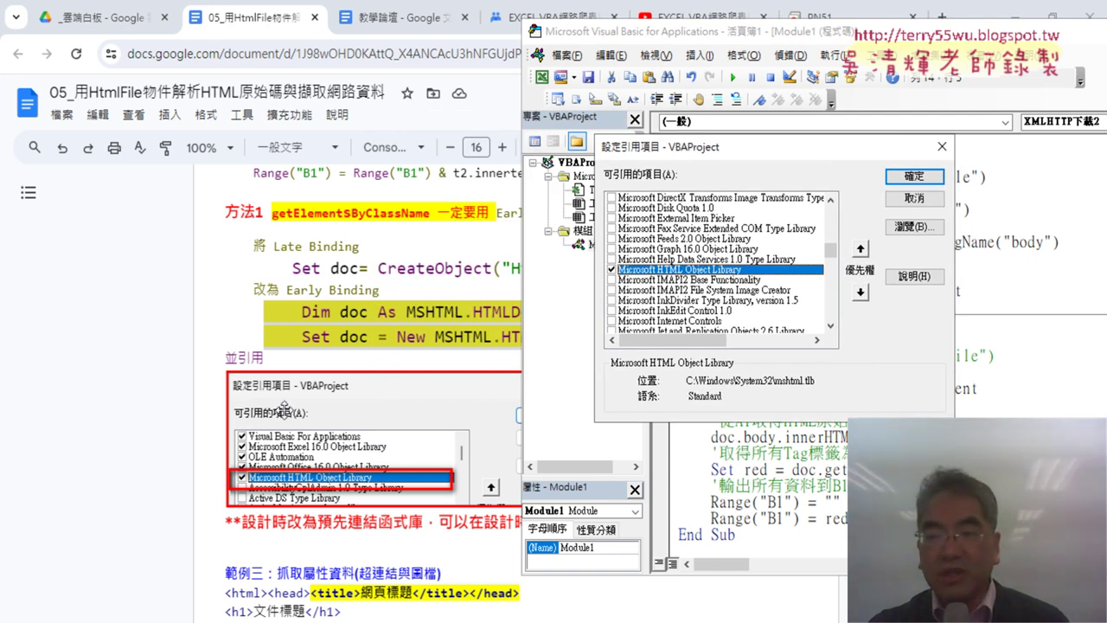
pyautogui.click(921, 176)
pyautogui.write("'")
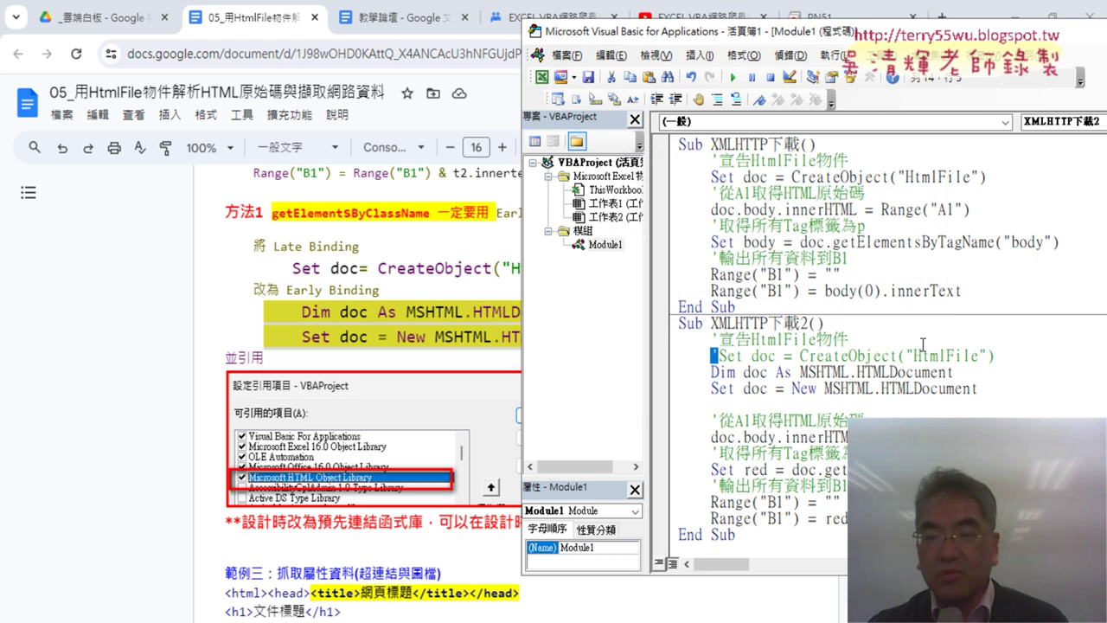
pyautogui.click(893, 404)
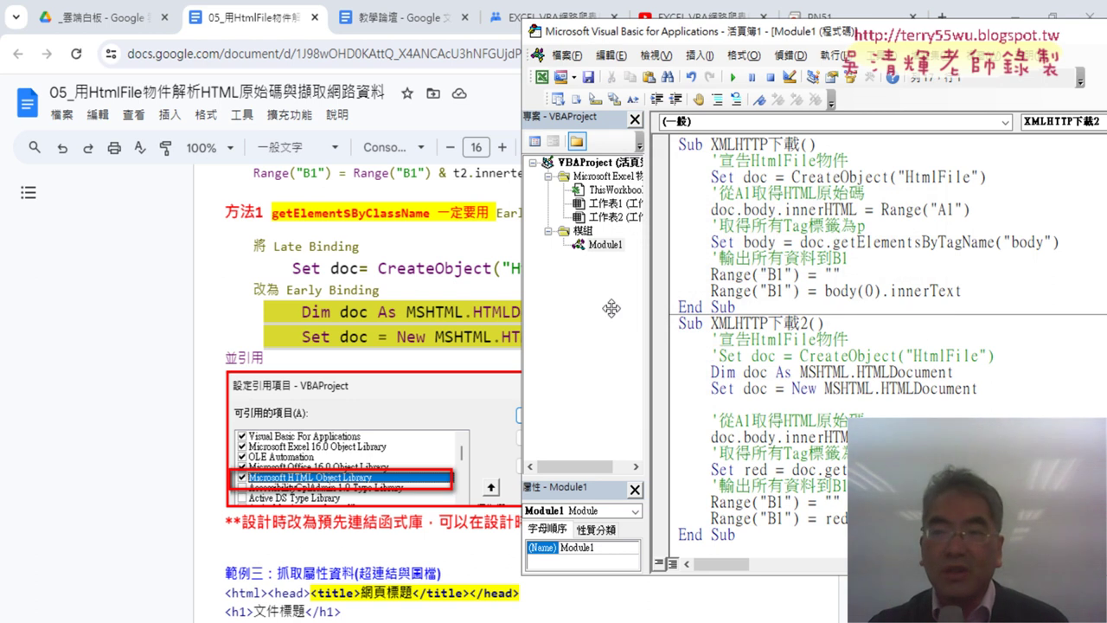
pyautogui.click(1008, 11)
pyautogui.hotkey('alt', 'Tab')
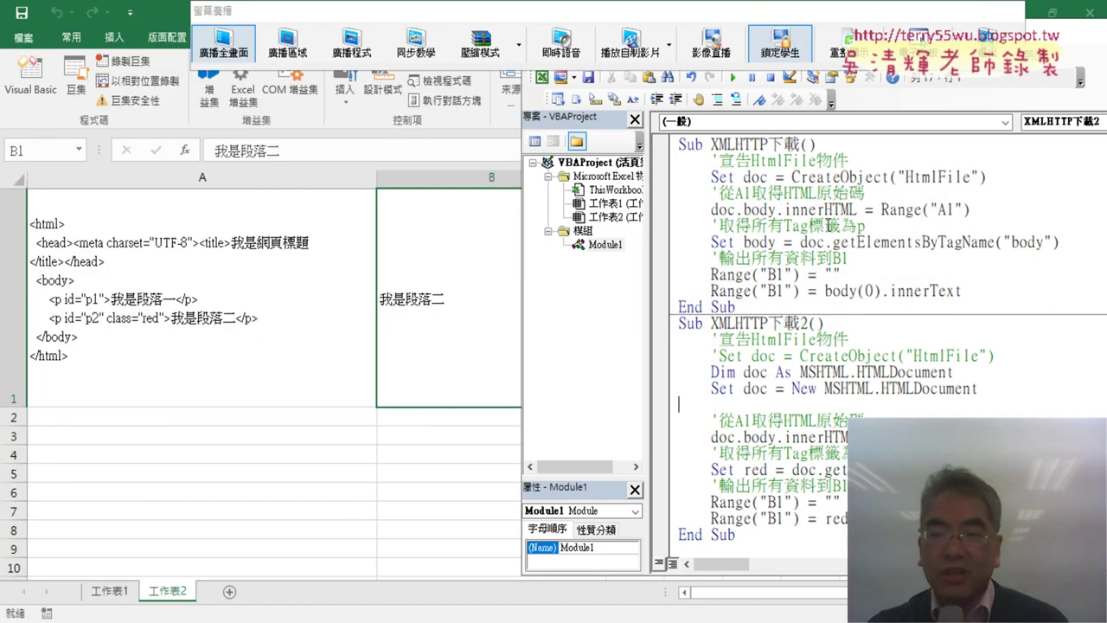
# Step: Clear the old result from cell B1 and return to the VBA editor's Module1
pyautogui.click(435, 302)
pyautogui.press('Delete')
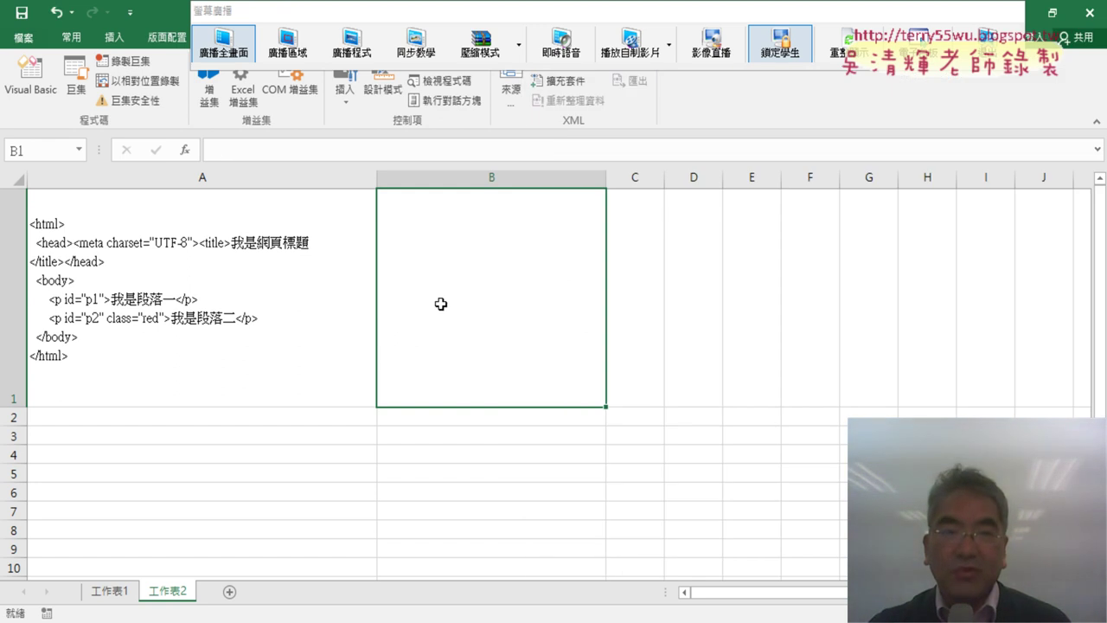
pyautogui.click(30, 77)
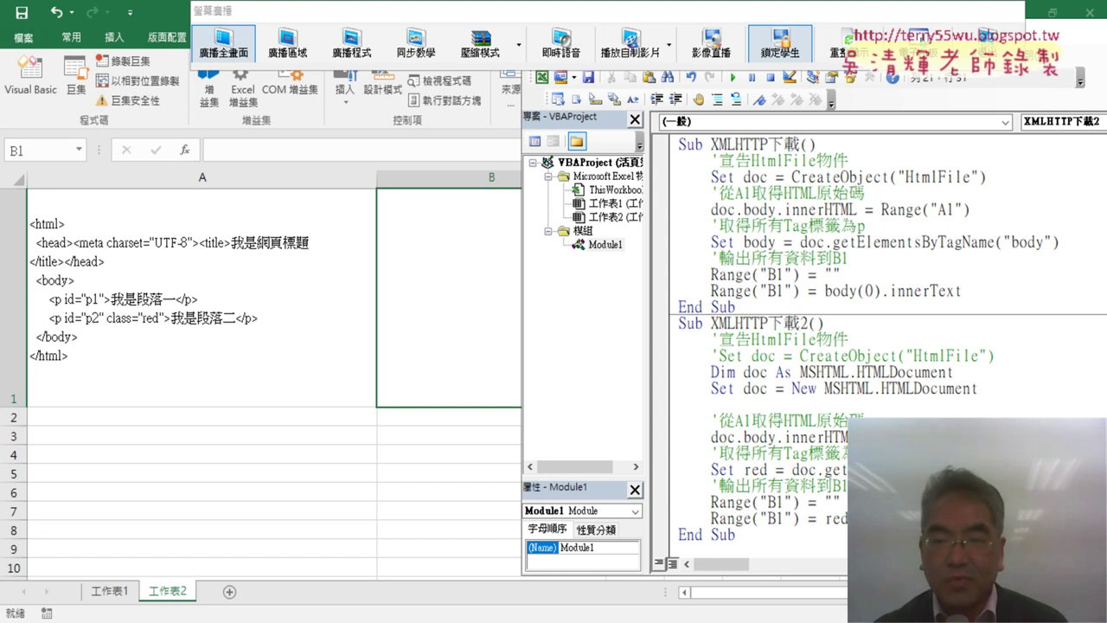
# Step: Step XMLHTTP下載2 to End Sub, refilling B1 with 我是段落二, then select the early-binding declarations
pyautogui.press('F8')
pyautogui.press('F8')
pyautogui.press('F8')
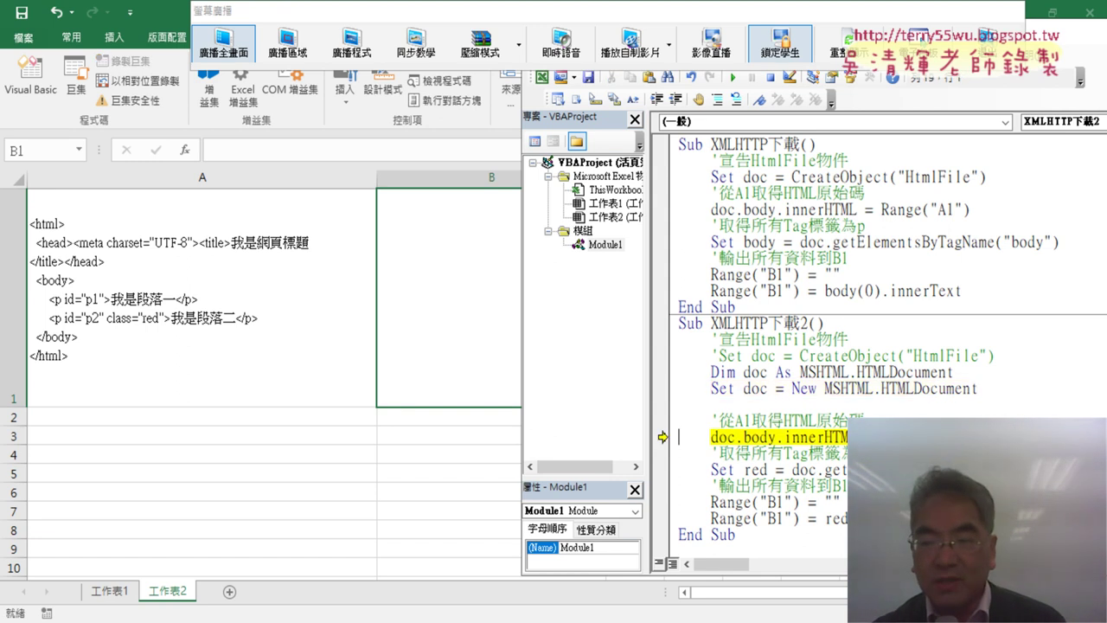
pyautogui.press('F8')
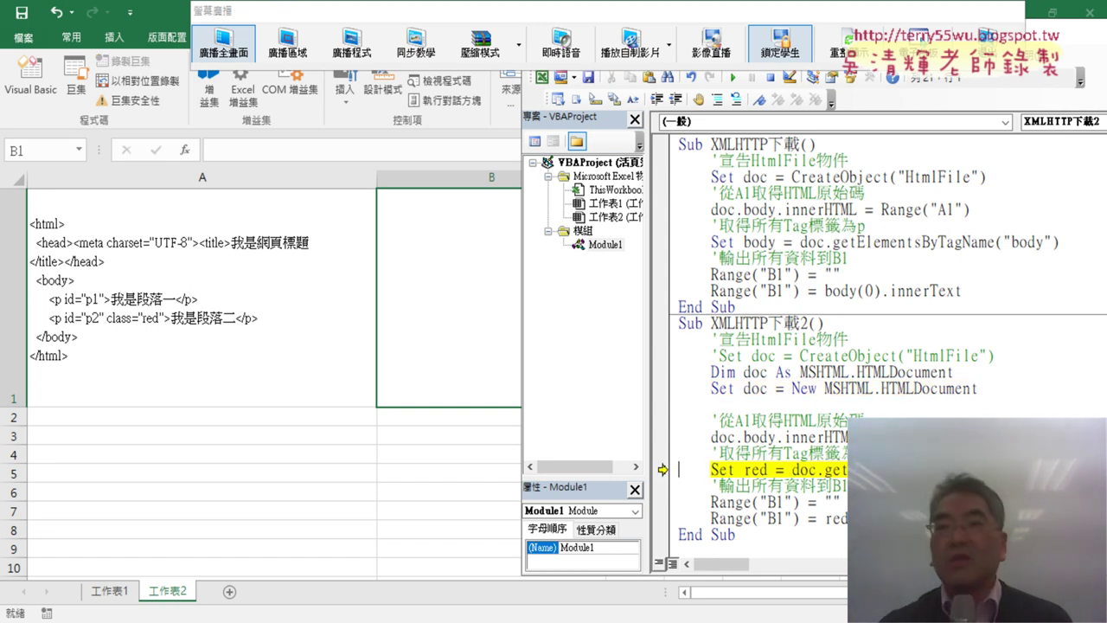
pyautogui.press('F8')
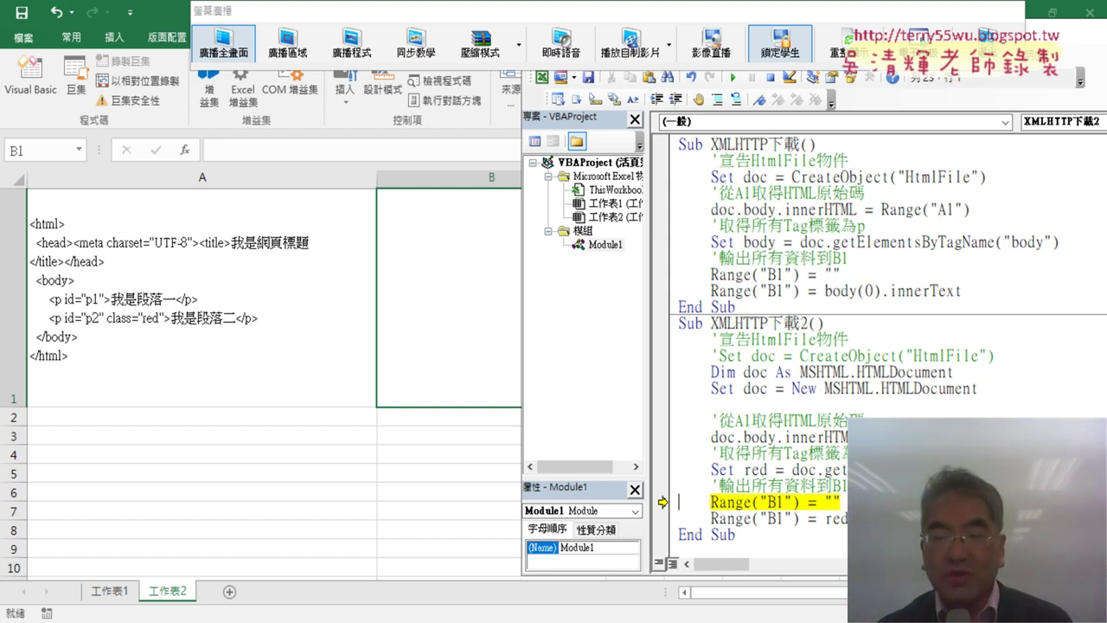
pyautogui.press('F8')
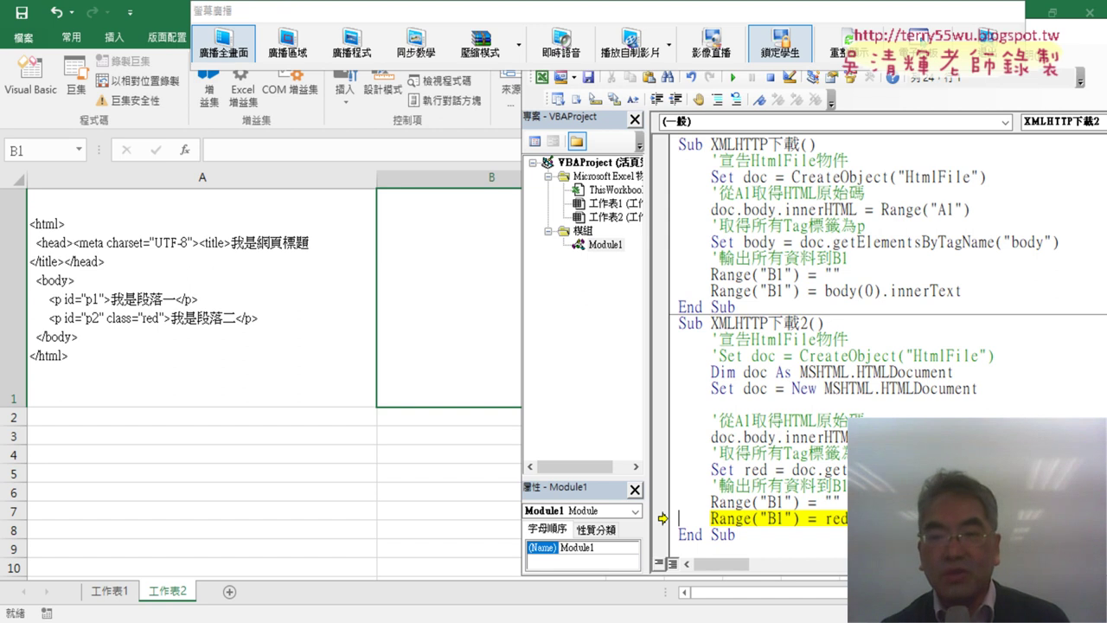
pyautogui.press('F8')
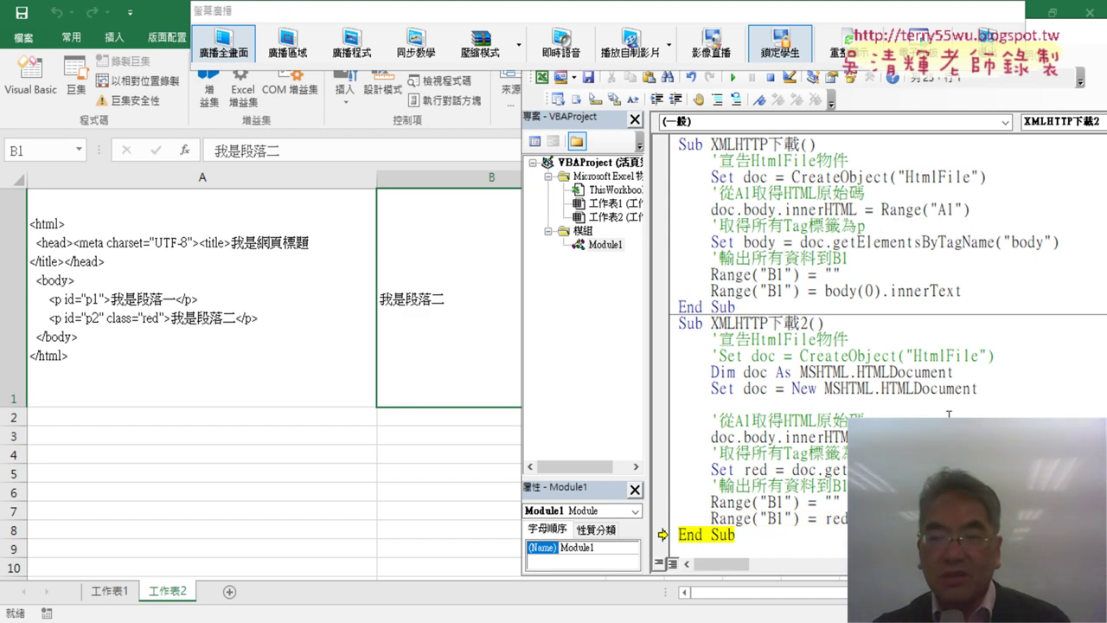
pyautogui.scroll(-1, 951, 402)
pyautogui.moveTo(978, 372); pyautogui.dragTo(662, 359)
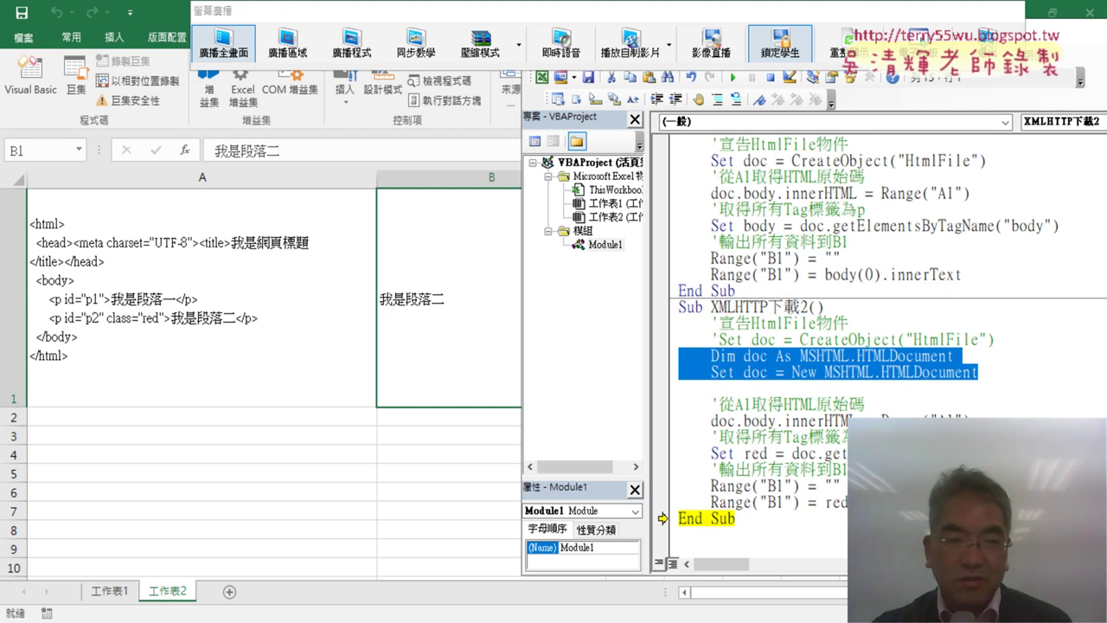
pyautogui.hotkey('alt', 'Tab')
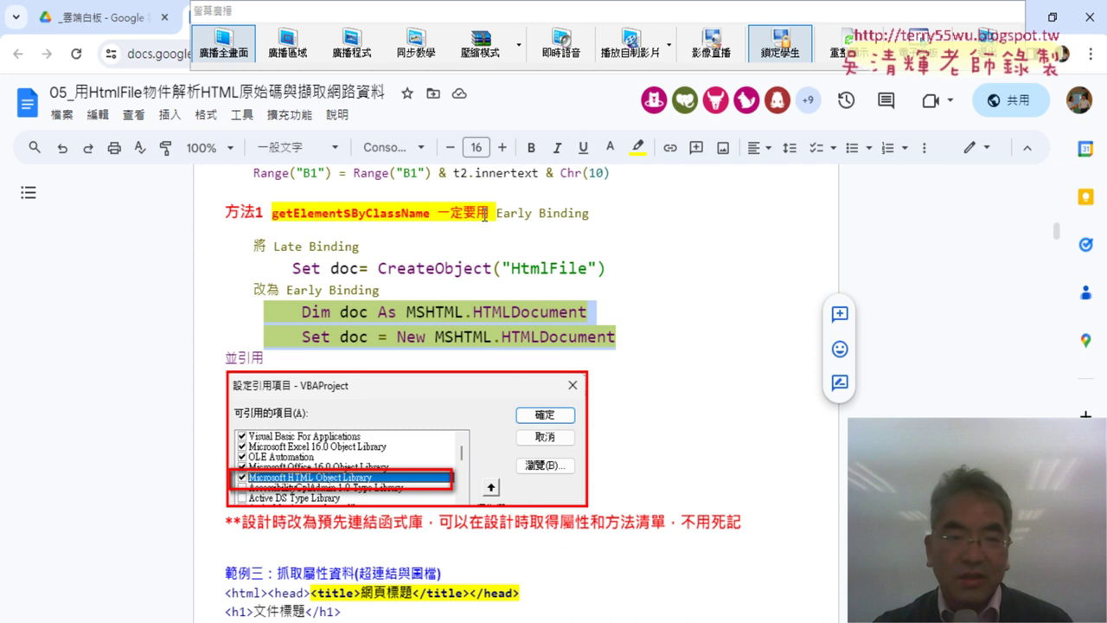
pyautogui.click(498, 216)
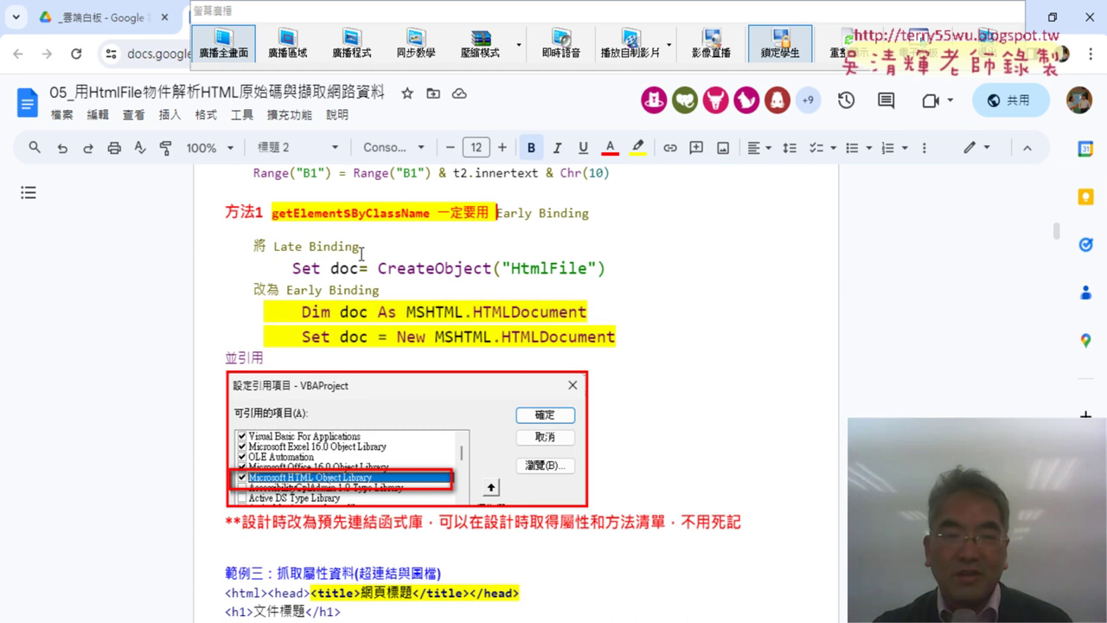
pyautogui.moveTo(360, 248); pyautogui.dragTo(274, 249)
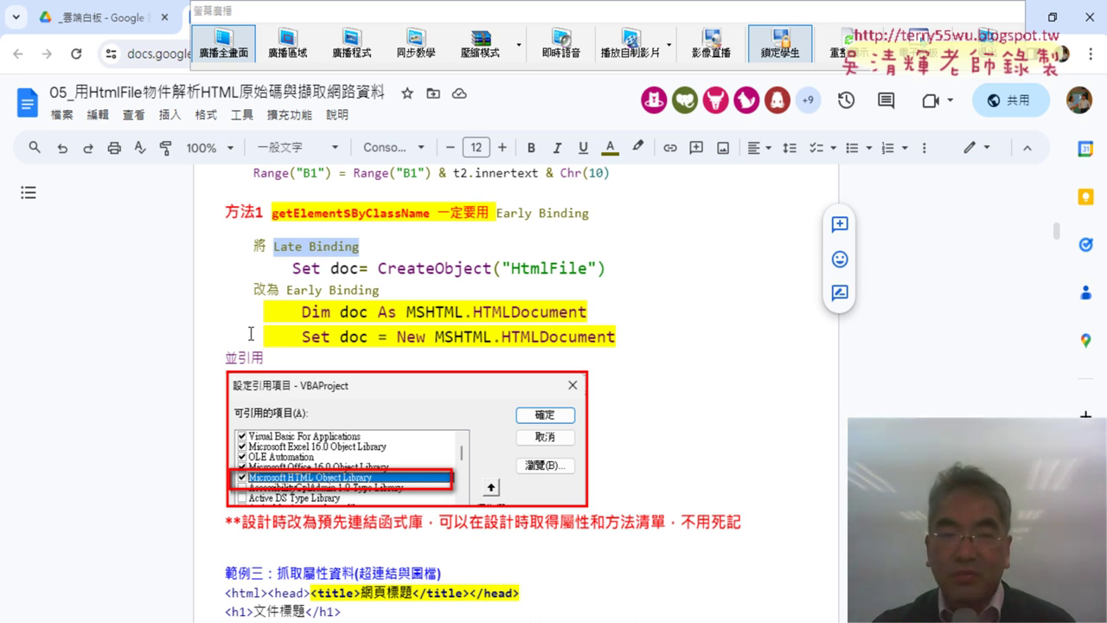
pyautogui.moveTo(286, 288); pyautogui.dragTo(375, 288)
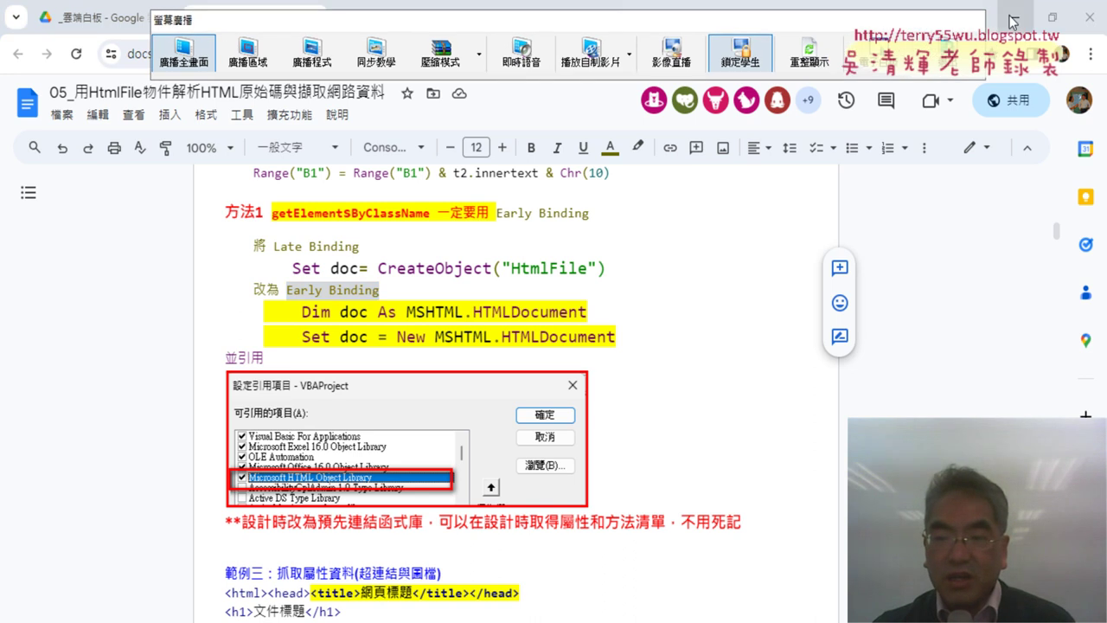
pyautogui.hotkey('alt', 'Tab')
pyautogui.click(880, 409)
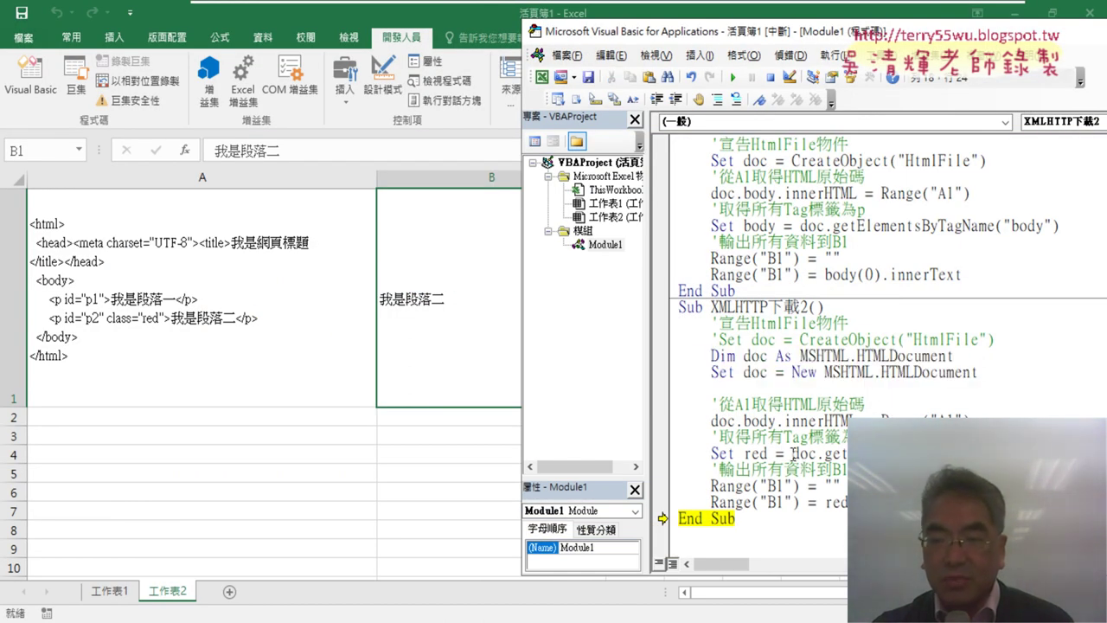
# Step: Delete the existing method call after doc on the Set red line
pyautogui.moveTo(817, 453); pyautogui.dragTo(857, 453)
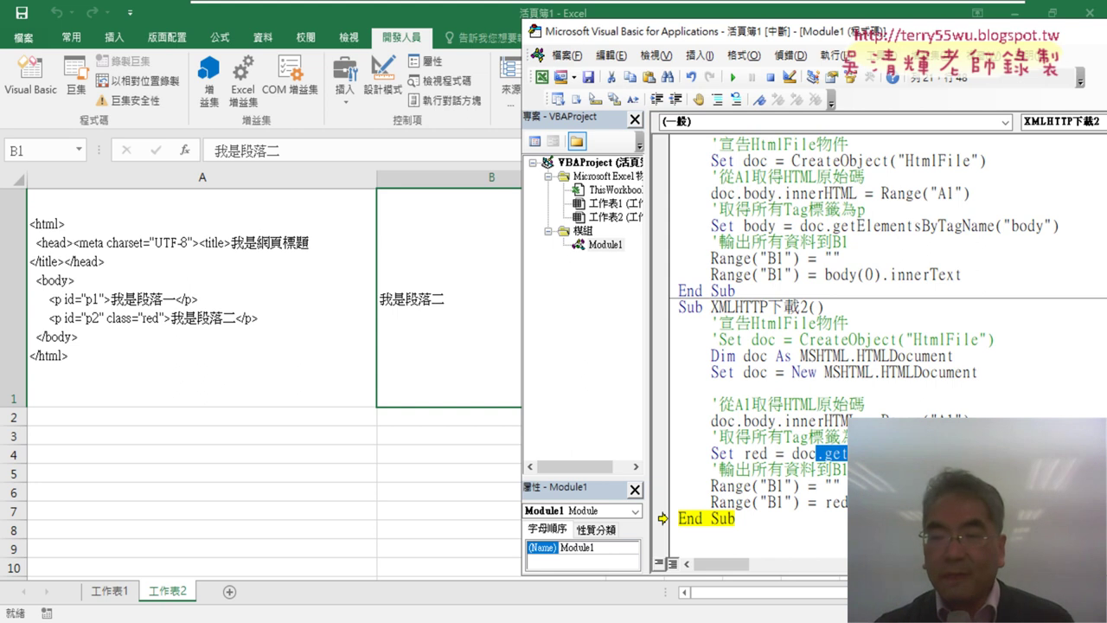
pyautogui.press('Delete')
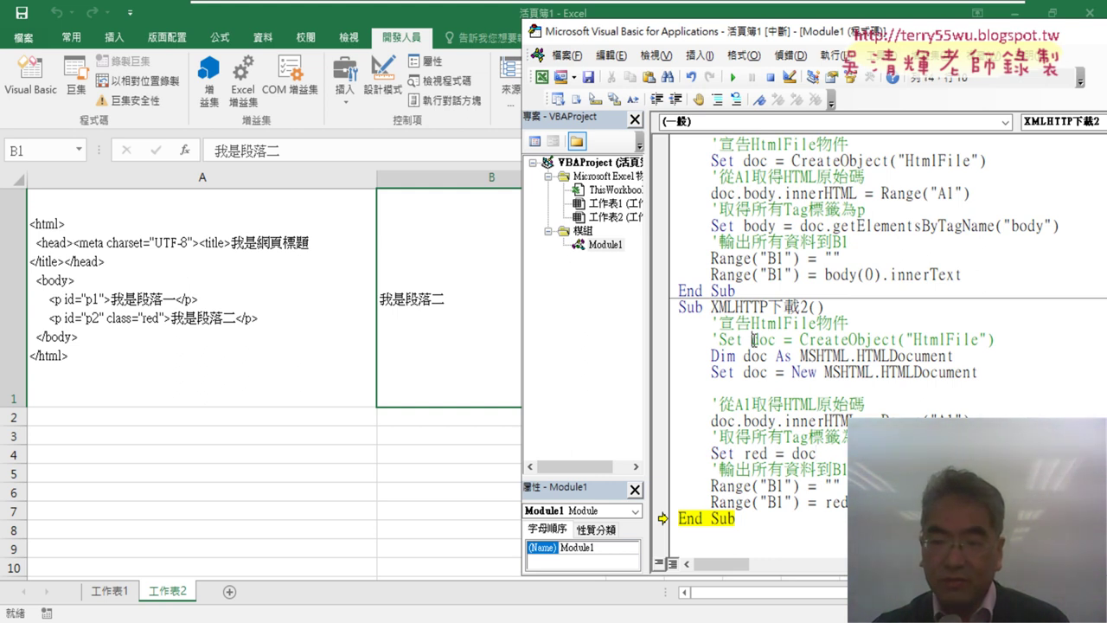
pyautogui.moveTo(753, 340); pyautogui.dragTo(770, 340)
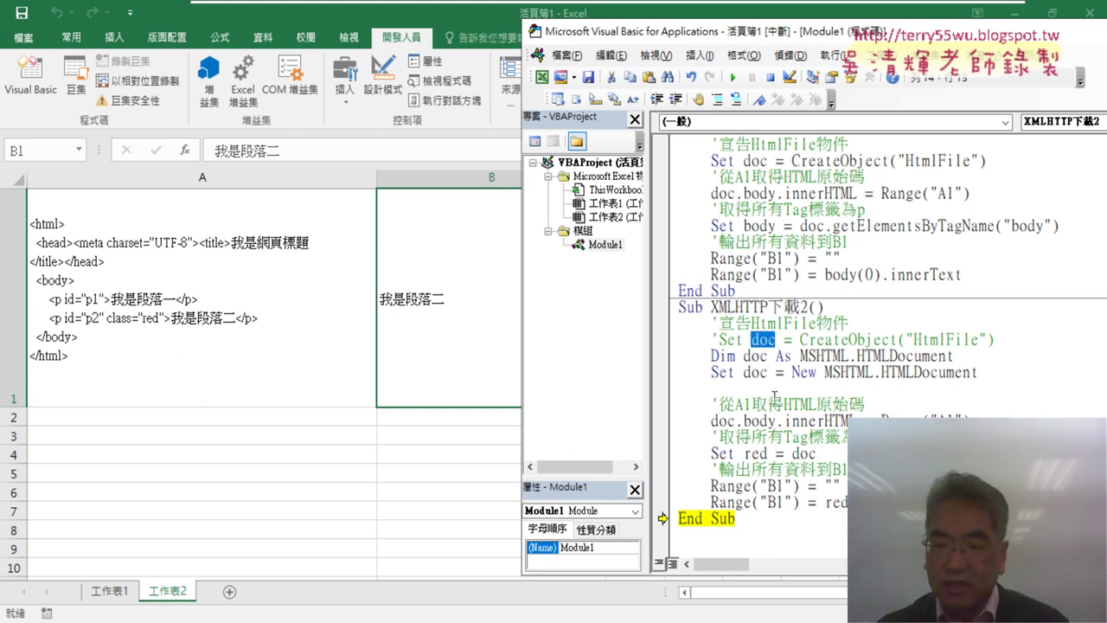
pyautogui.click(826, 450)
# Step: Write 'doc.' with a getElements method chosen from IntelliSense and argument ("ped")
pyautogui.write('.')
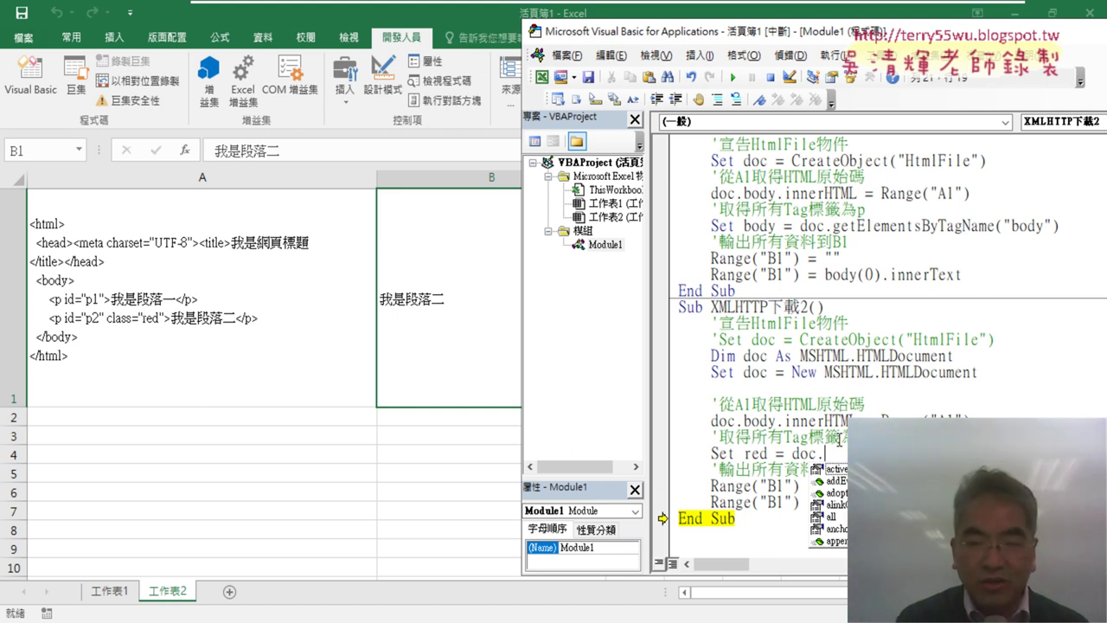
pyautogui.write('g')
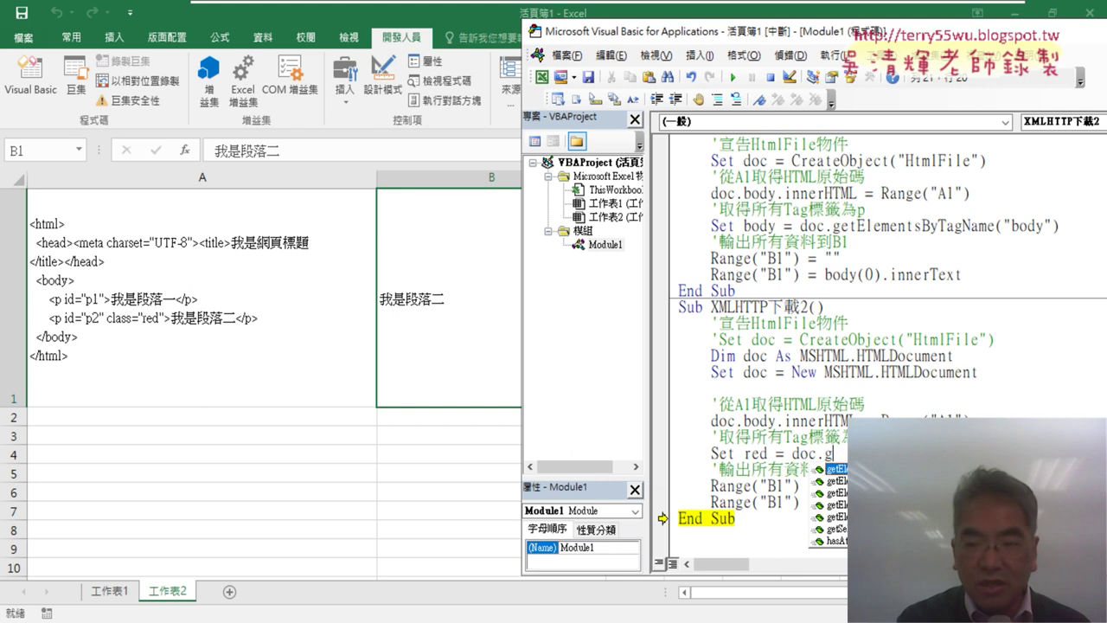
pyautogui.write('et')
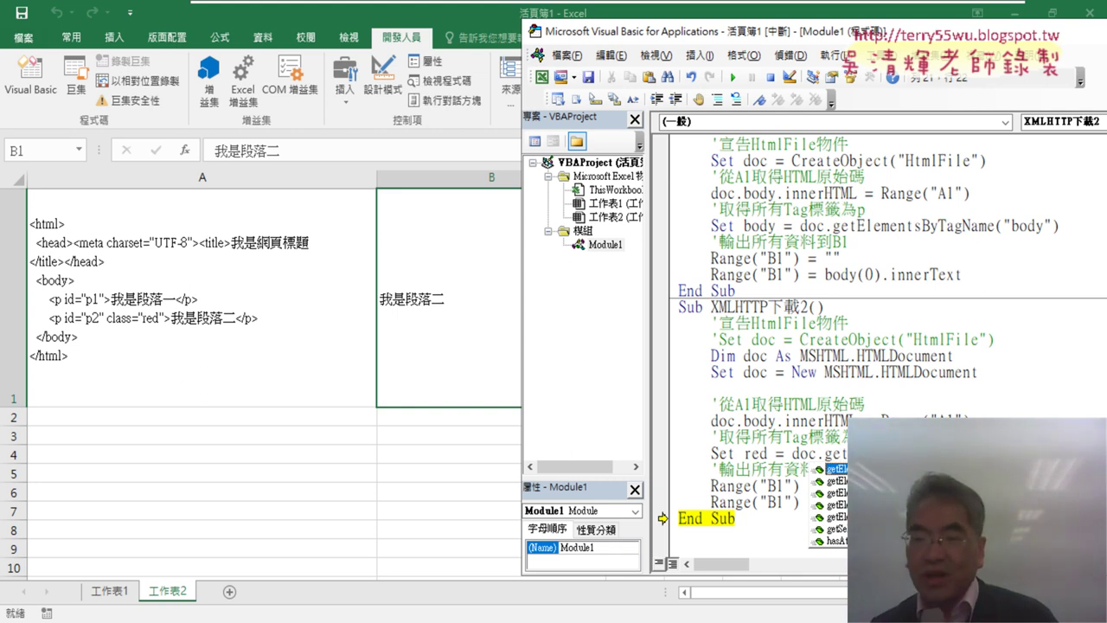
pyautogui.press('BackSpace')
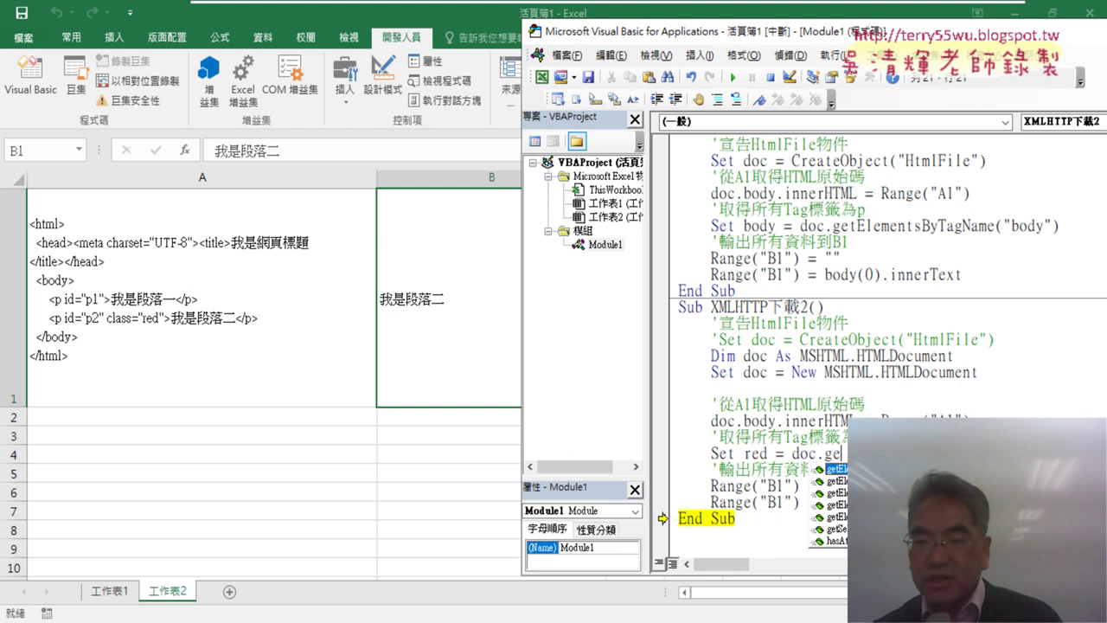
pyautogui.press('Down')
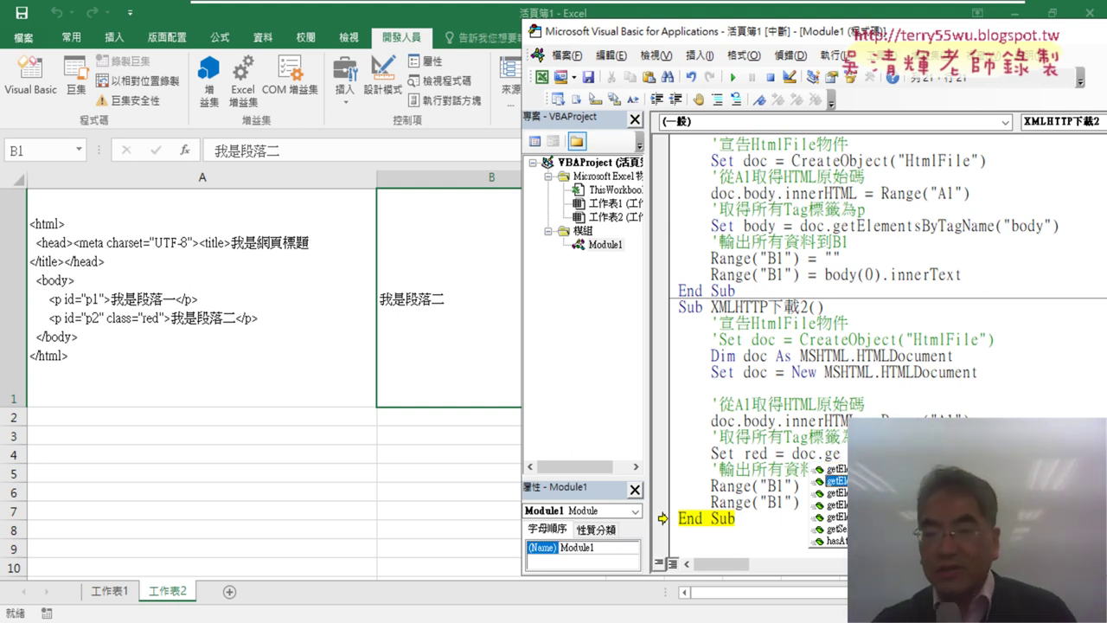
pyautogui.press('Tab')
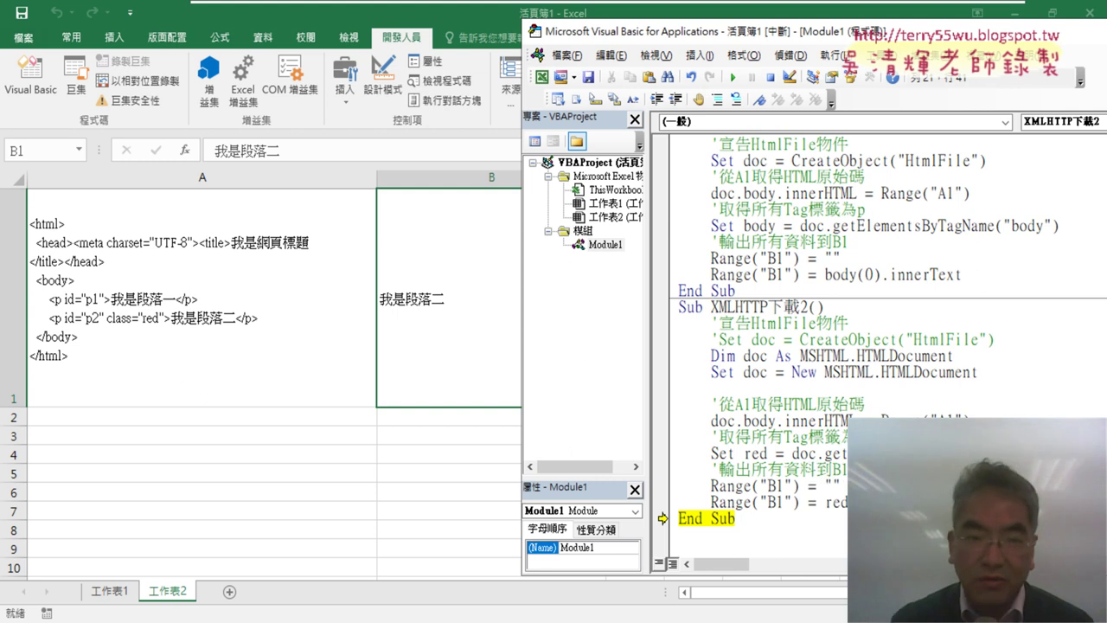
pyautogui.write('(')
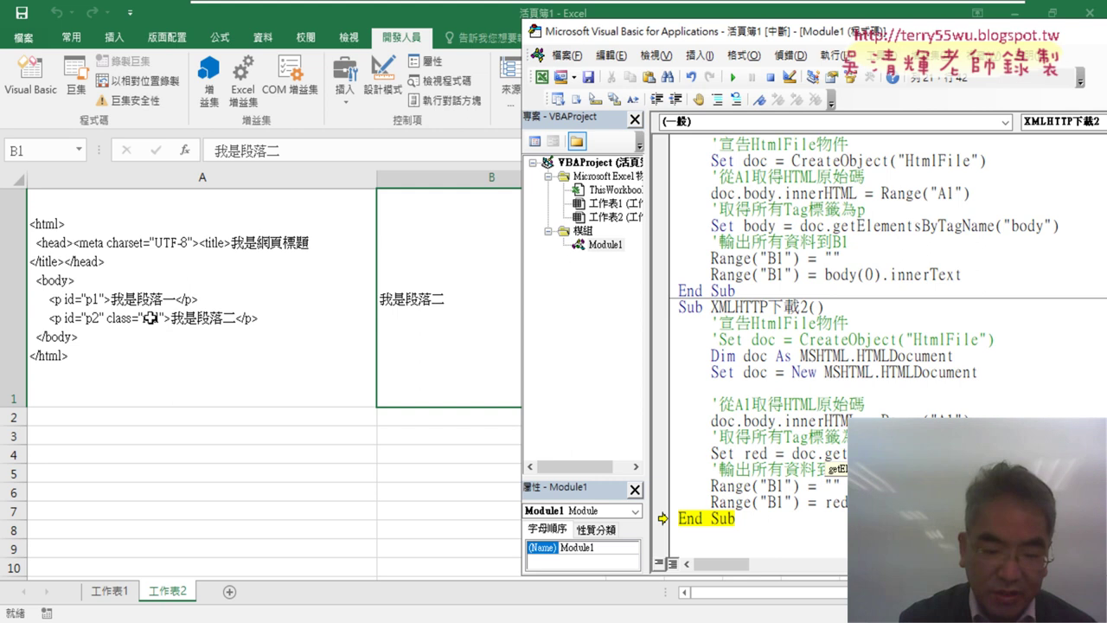
pyautogui.write('"p')
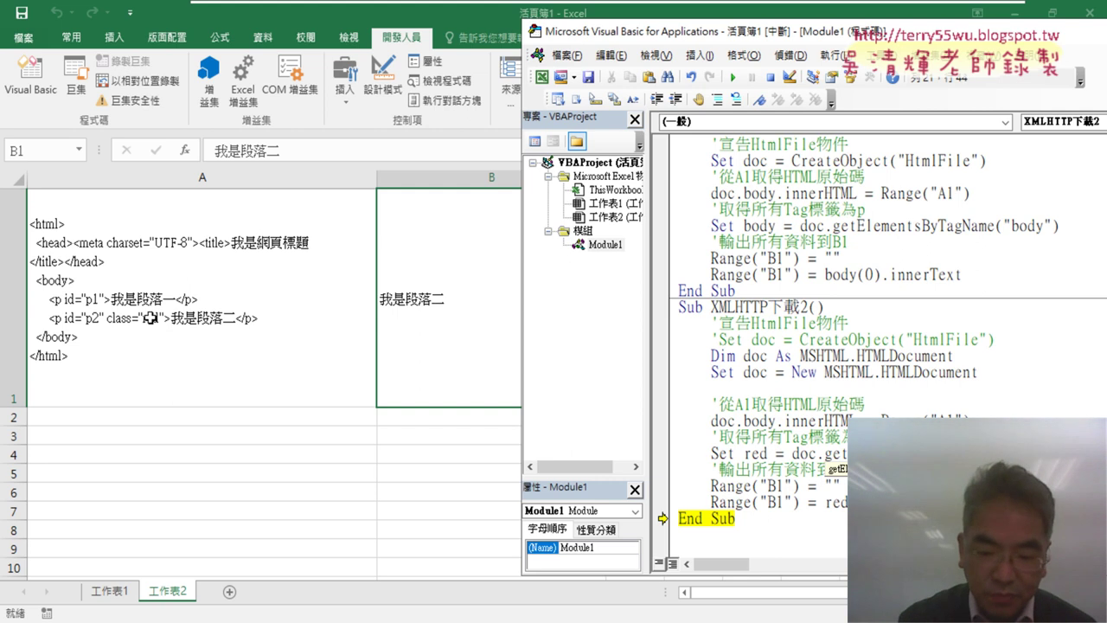
pyautogui.write('ed"')
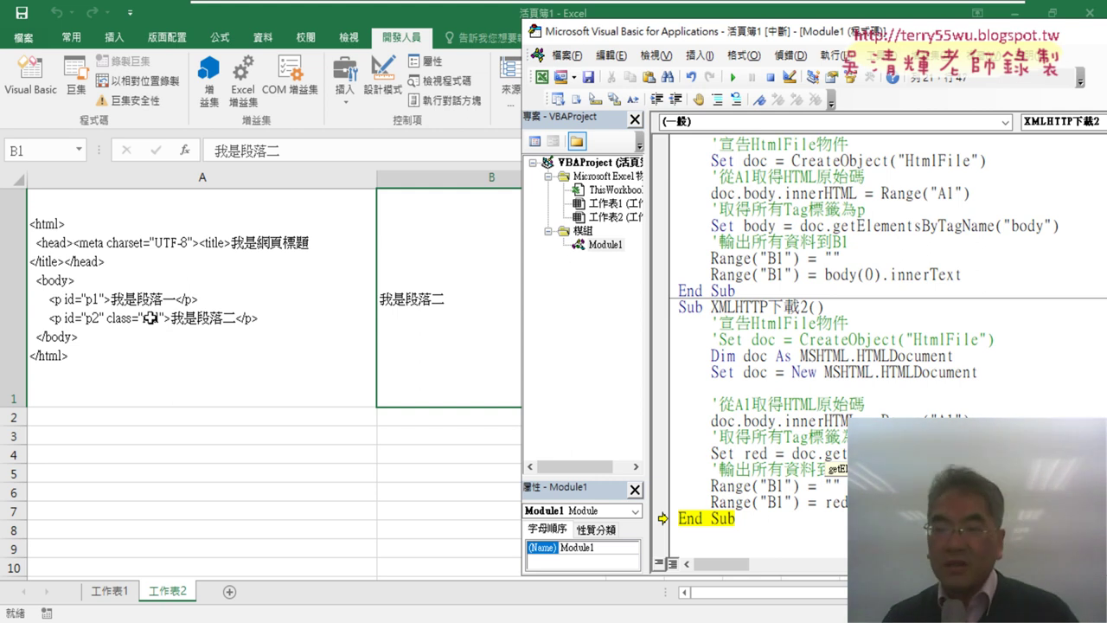
pyautogui.write(')')
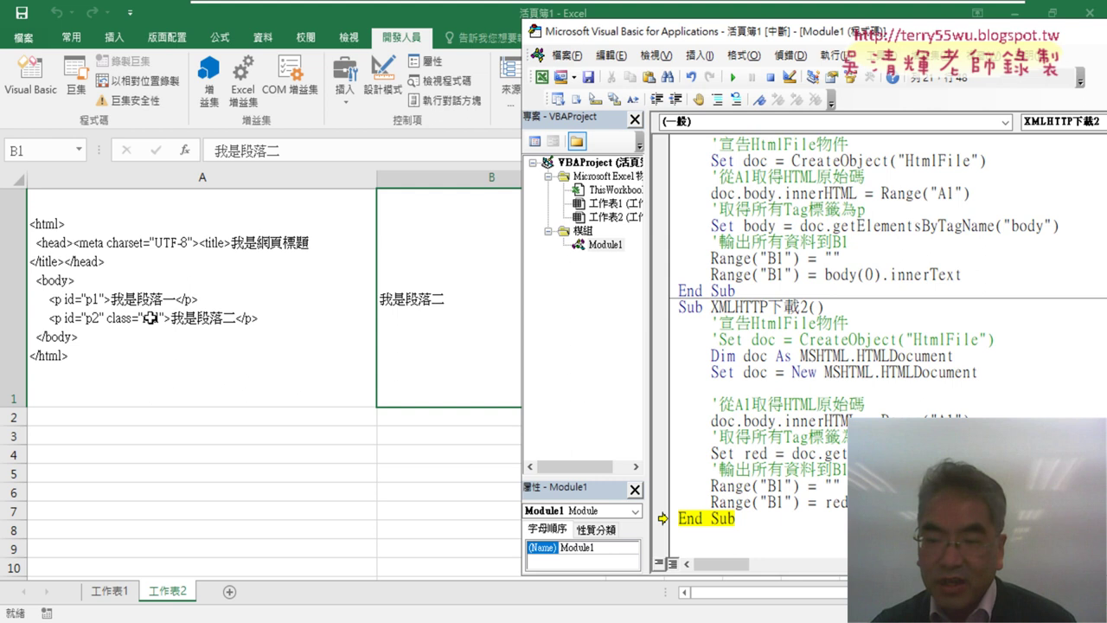
# Step: Select getElementsByTagName("body") in the first macro for reference
pyautogui.click(818, 453)
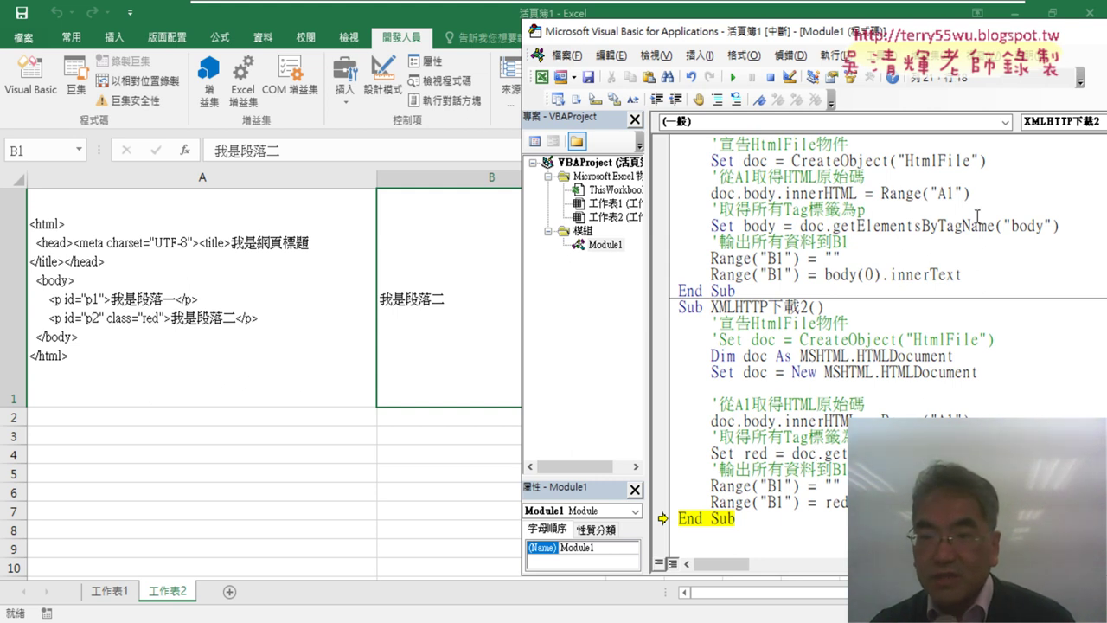
pyautogui.scroll(1, 977, 217)
pyautogui.moveTo(713, 177); pyautogui.dragTo(930, 192)
pyautogui.moveTo(1061, 243); pyautogui.dragTo(832, 242)
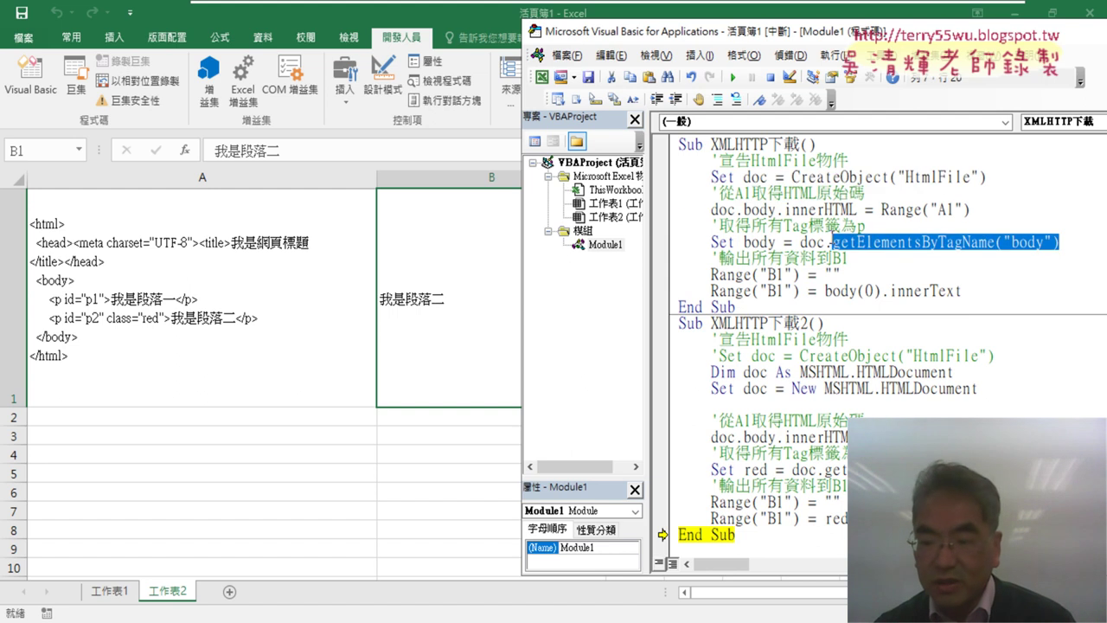
pyautogui.press('Delete')
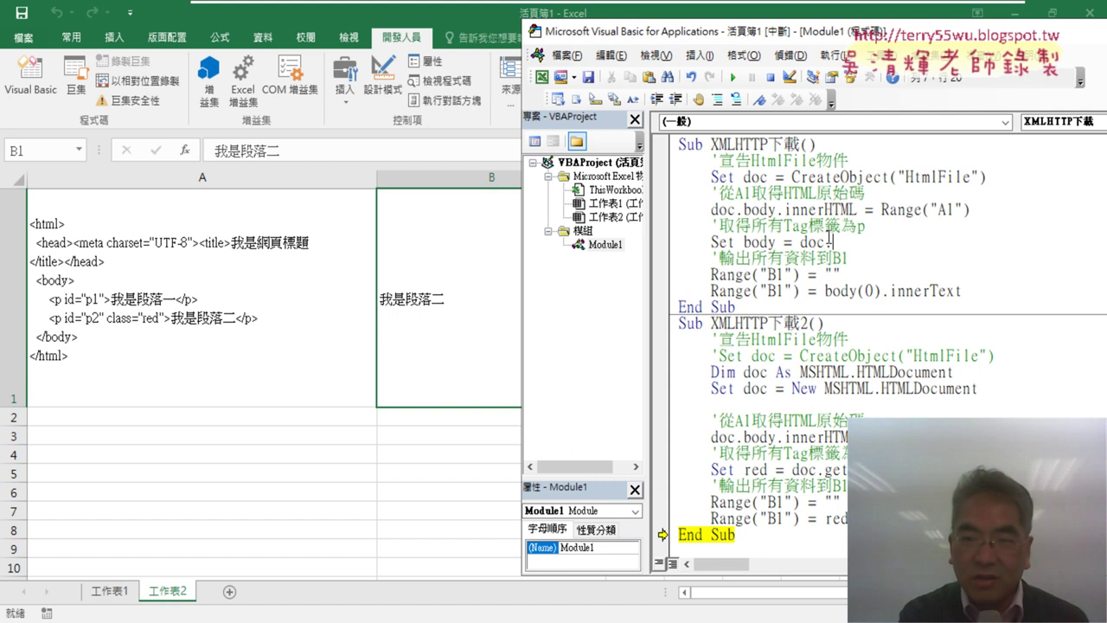
pyautogui.hotkey('ctrl', 'z')
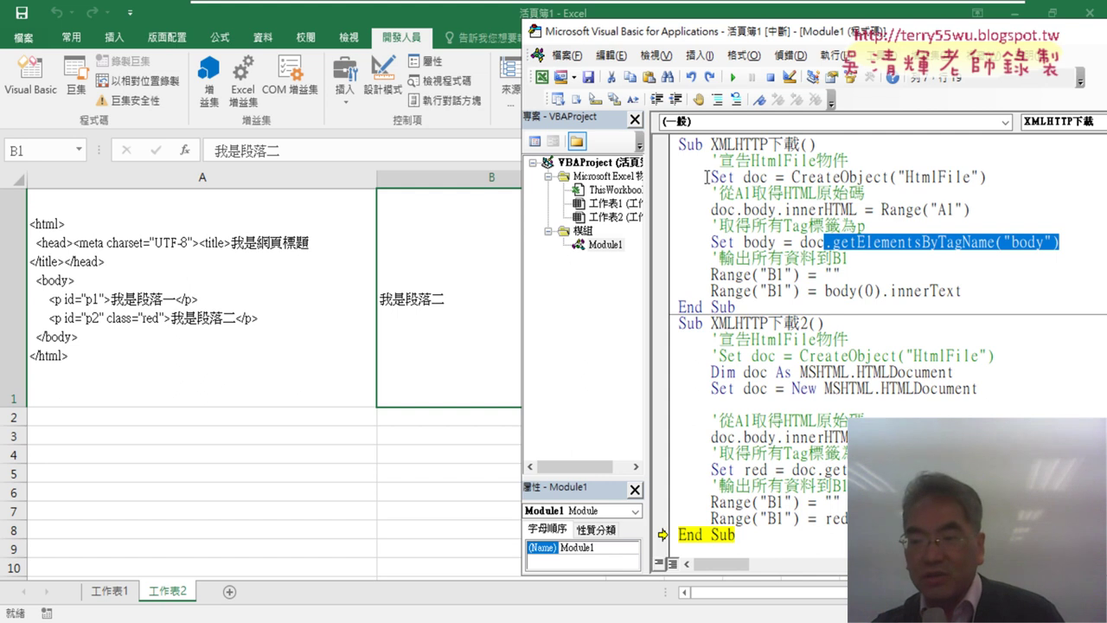
pyautogui.moveTo(703, 178); pyautogui.dragTo(988, 178)
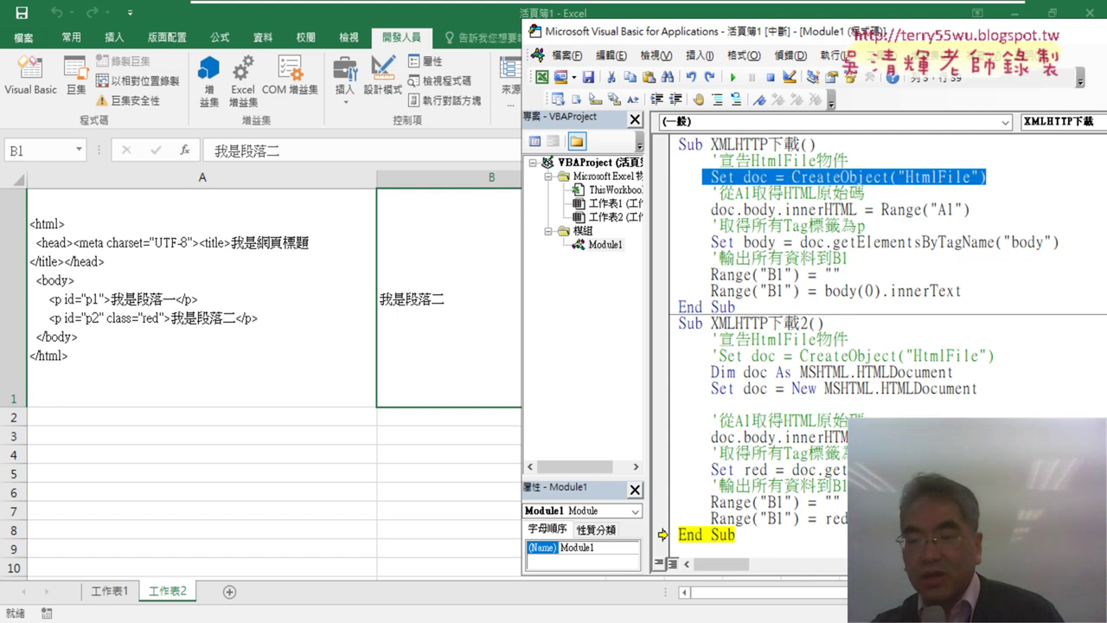
pyautogui.moveTo(857, 470); pyautogui.dragTo(671, 467)
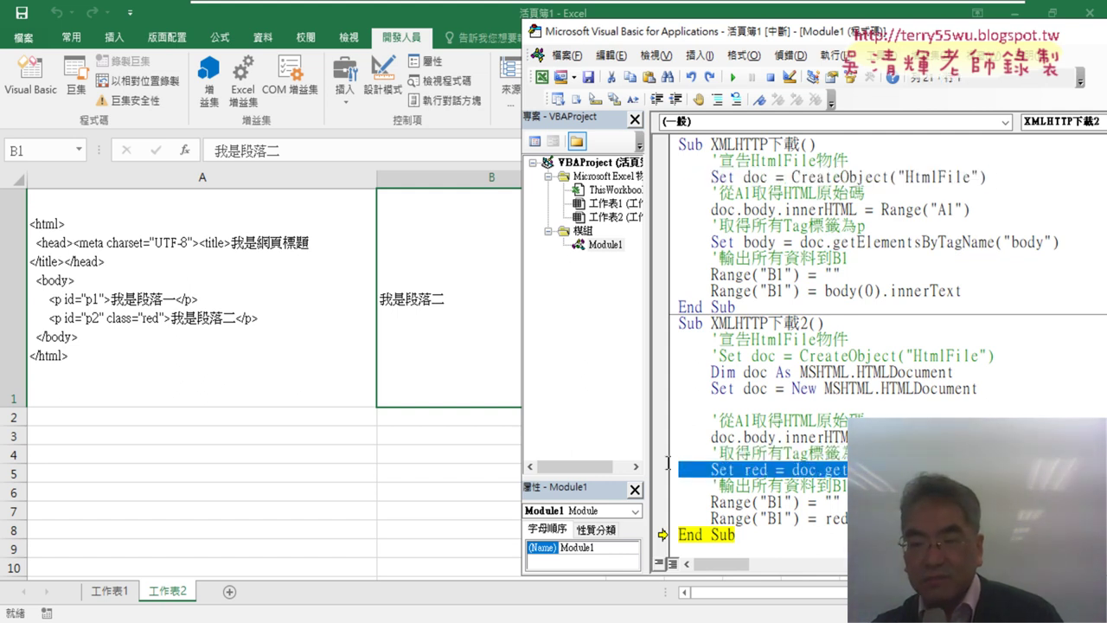
pyautogui.moveTo(980, 388)
pyautogui.mouseDown()
pyautogui.moveTo(731, 391)
pyautogui.moveTo(678, 374)
pyautogui.mouseUp()
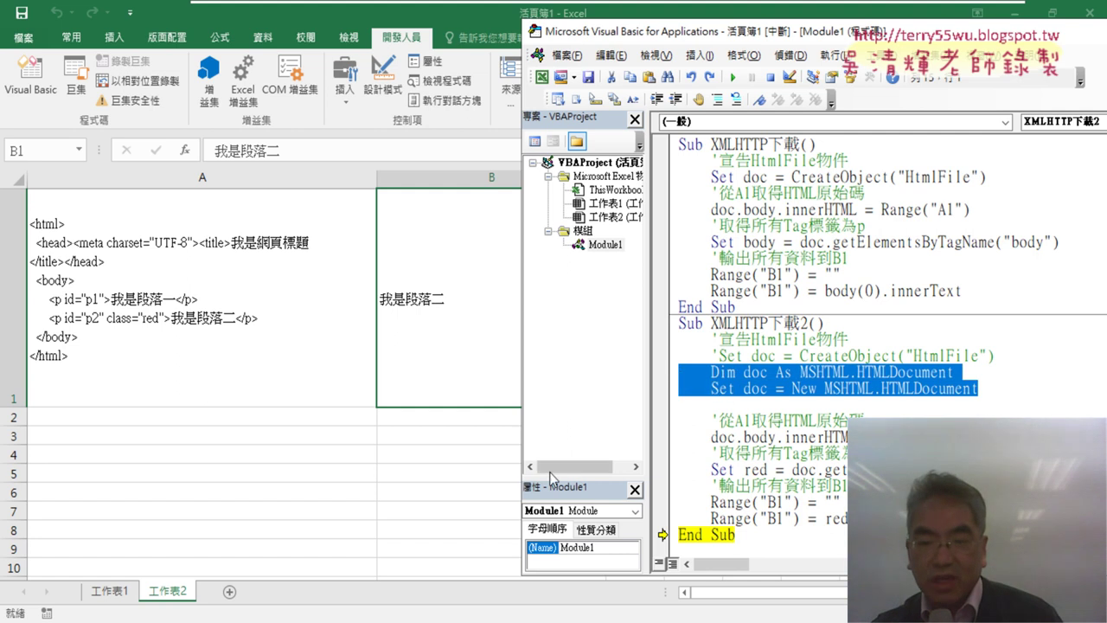
pyautogui.moveTo(606, 616)
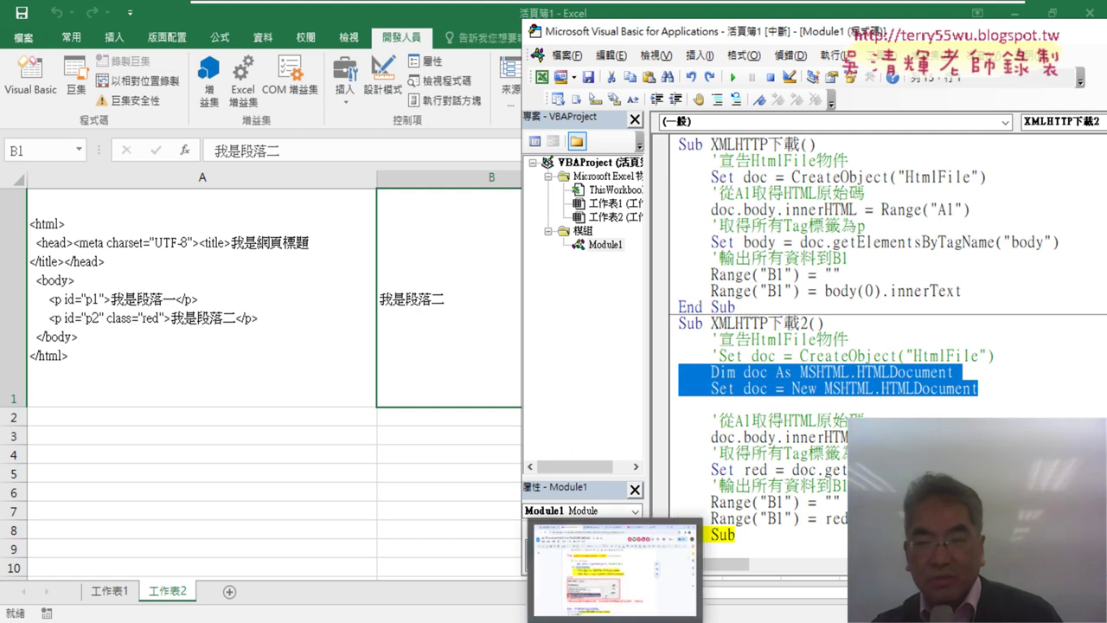
pyautogui.click(641, 558)
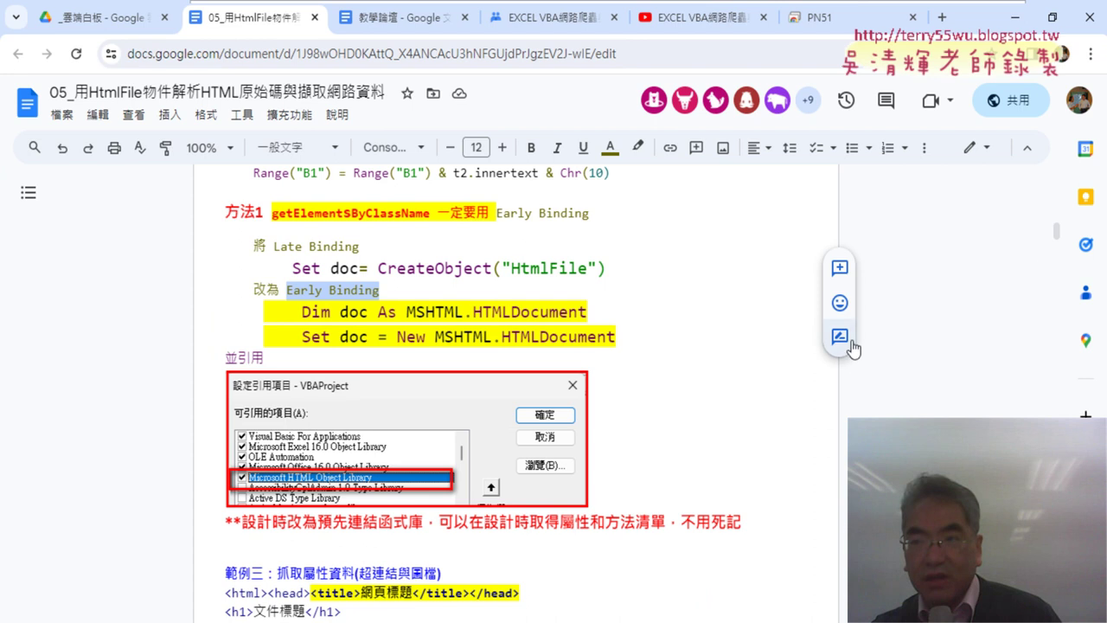
pyautogui.click(1017, 17)
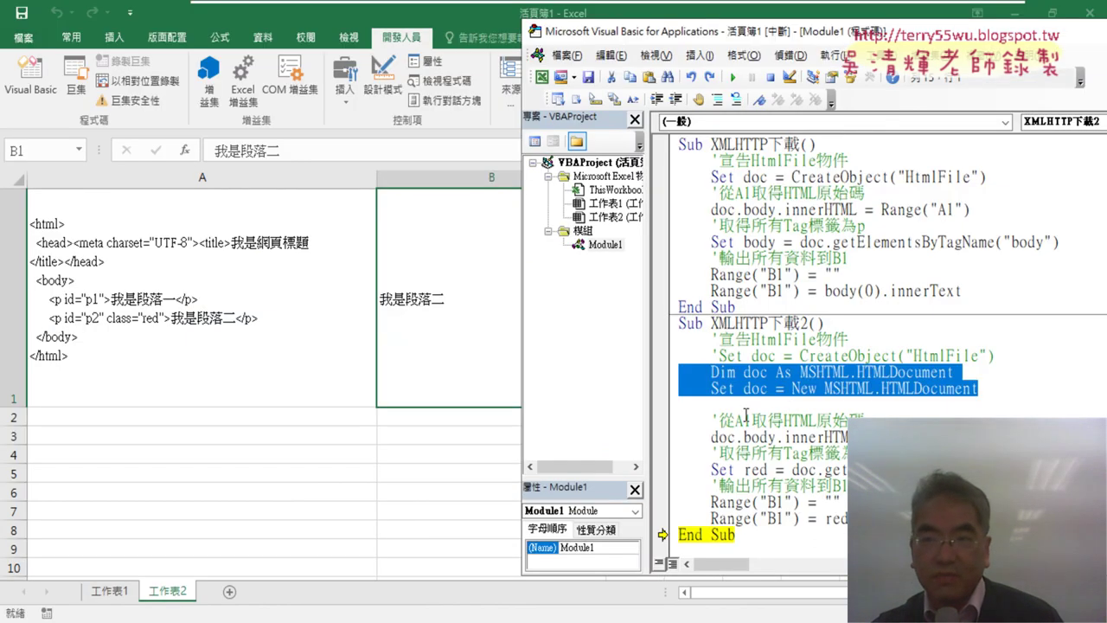
pyautogui.moveTo(740, 7)
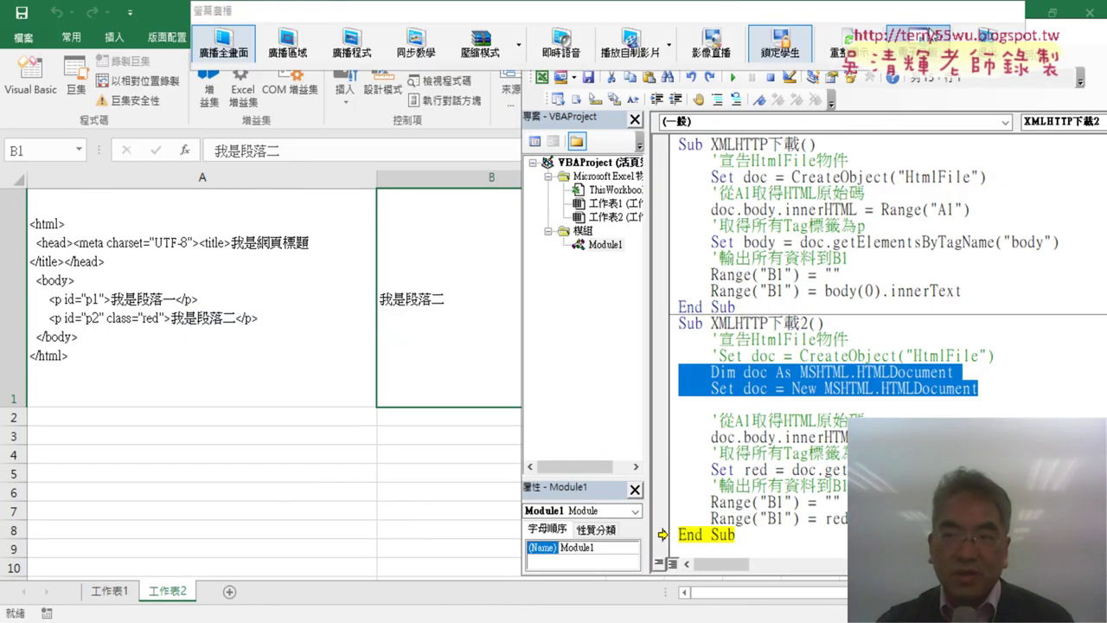
pyautogui.click(987, 39)
pyautogui.click(1012, 26)
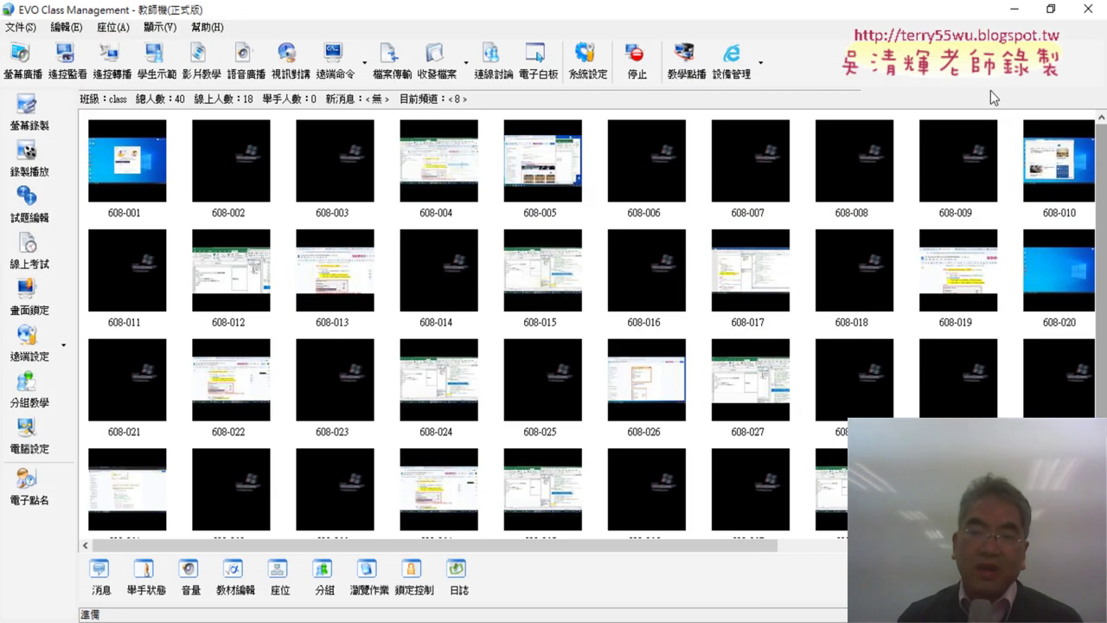
pyautogui.click(1016, 13)
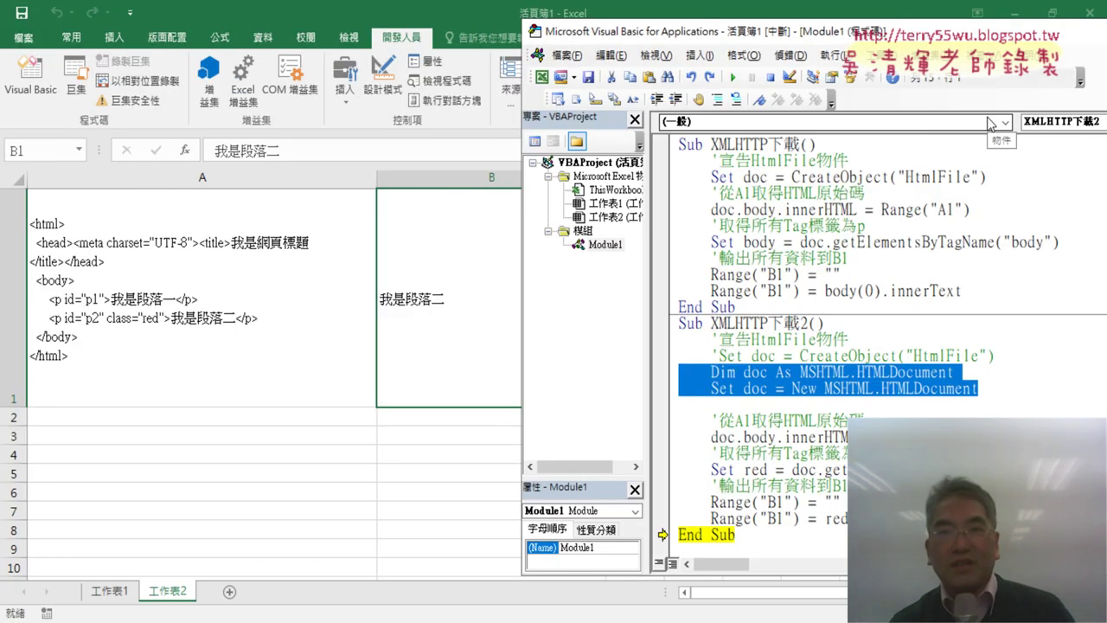